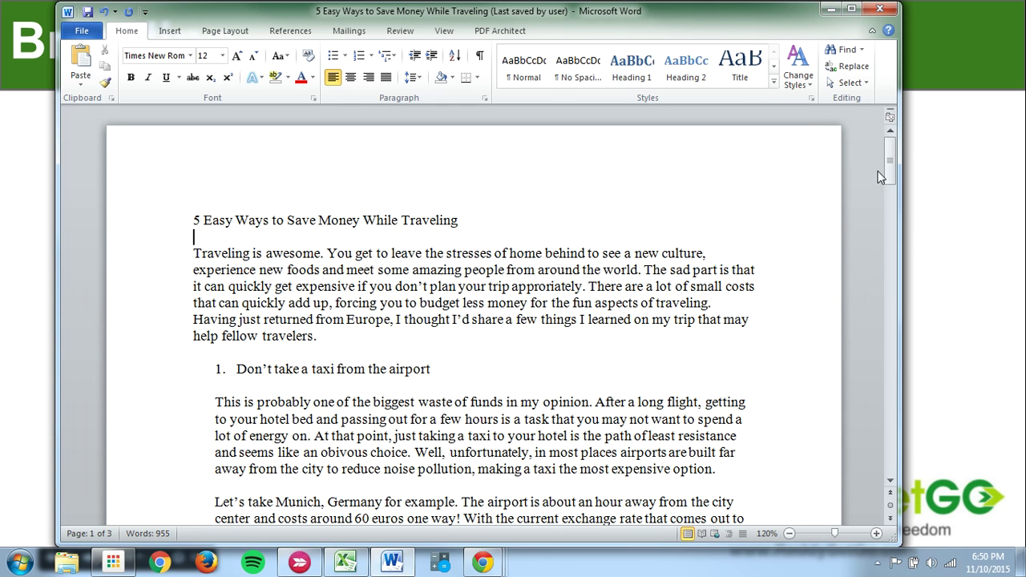
Skim the travel article in the Word document from its title through the second tip and move its window out of the way.
scroll(550, 314, "down", 15)
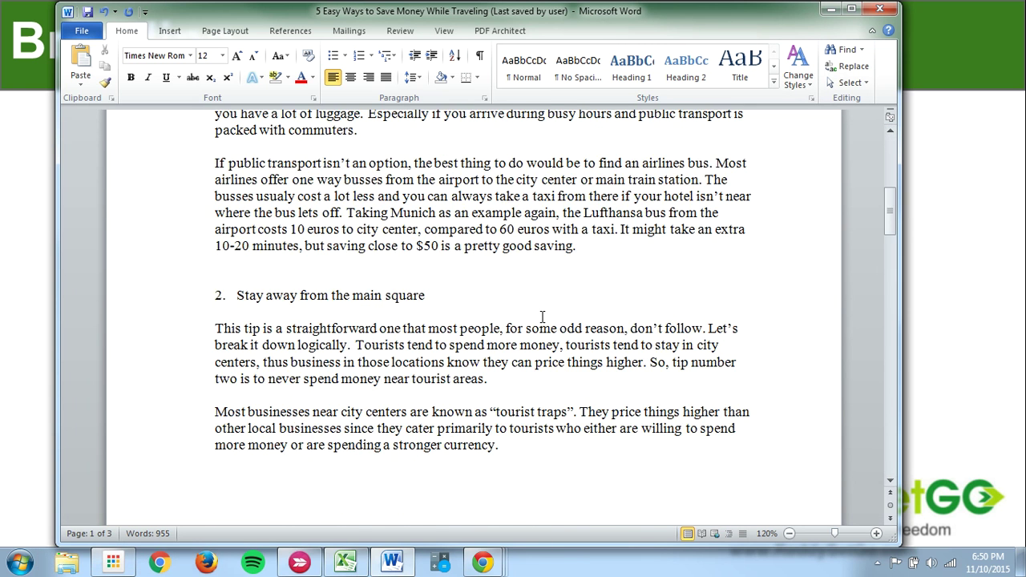
left_click_drag(888, 240, 867, 113)
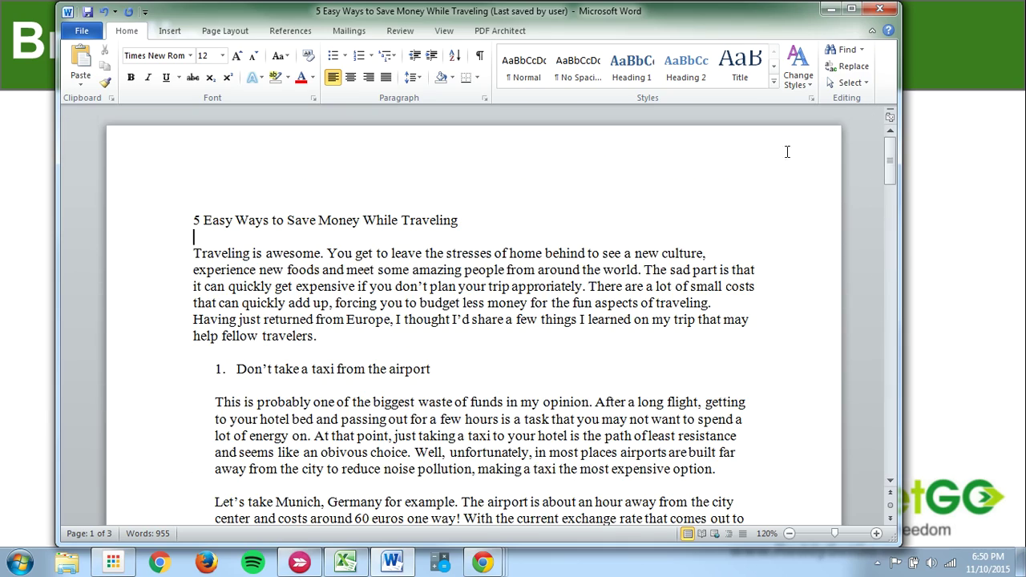
left_click_drag(577, 16, 1025, 72)
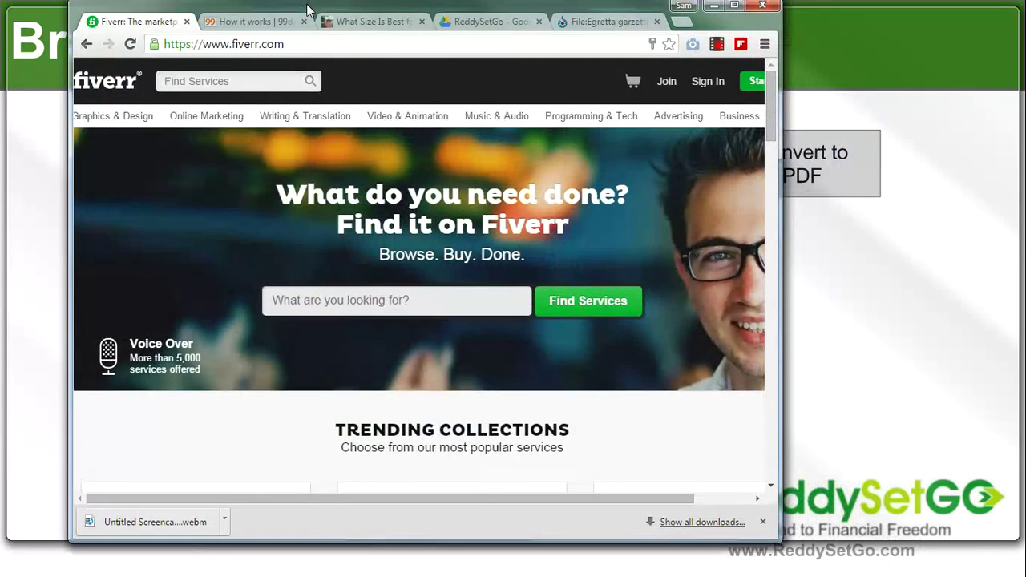
Maximize the browser window showing Fiverr and search its services for "ebook cover".
double_click(324, 7)
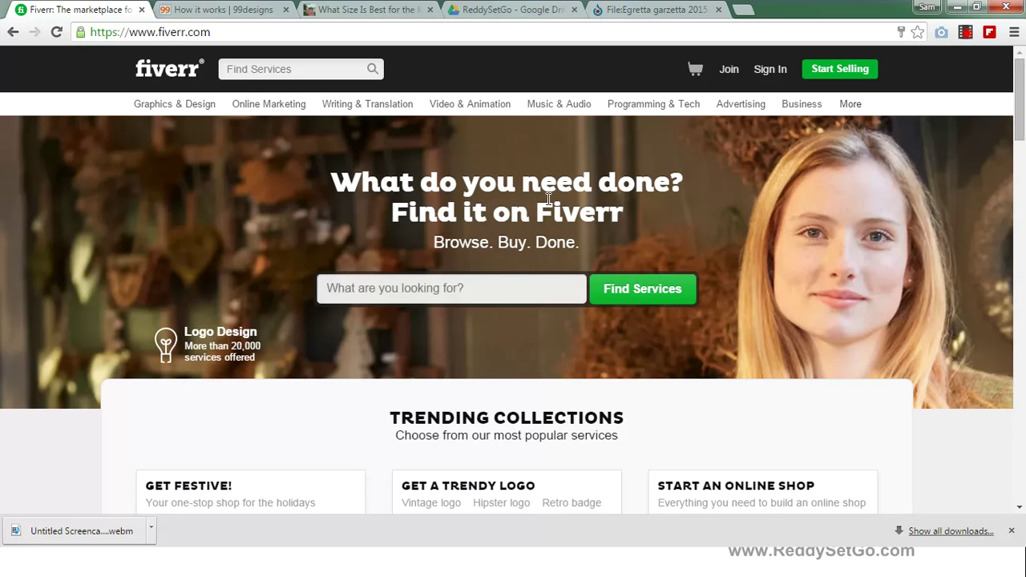
left_click(313, 72)
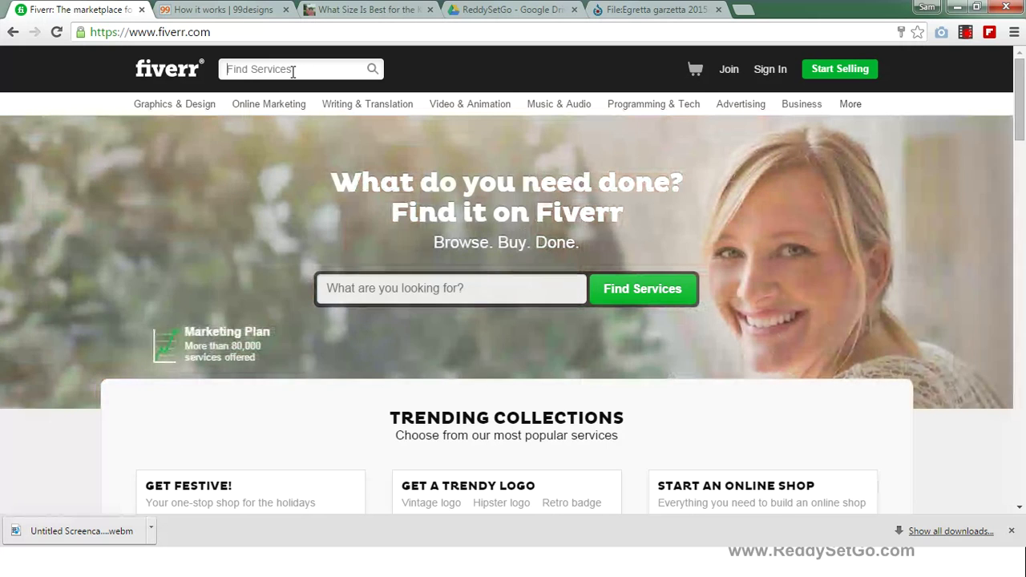
type("ebook")
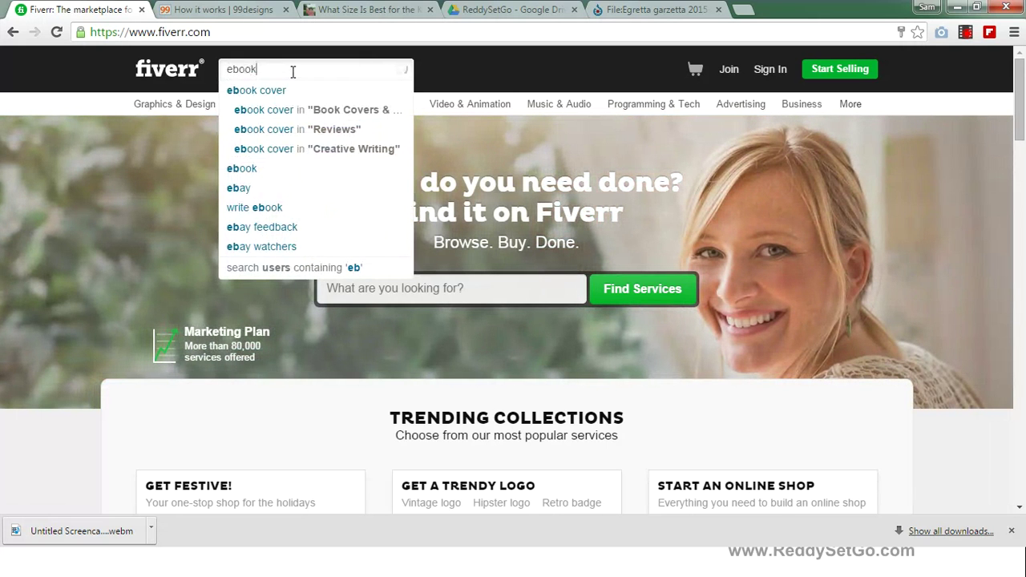
type(" cover")
key("Return")
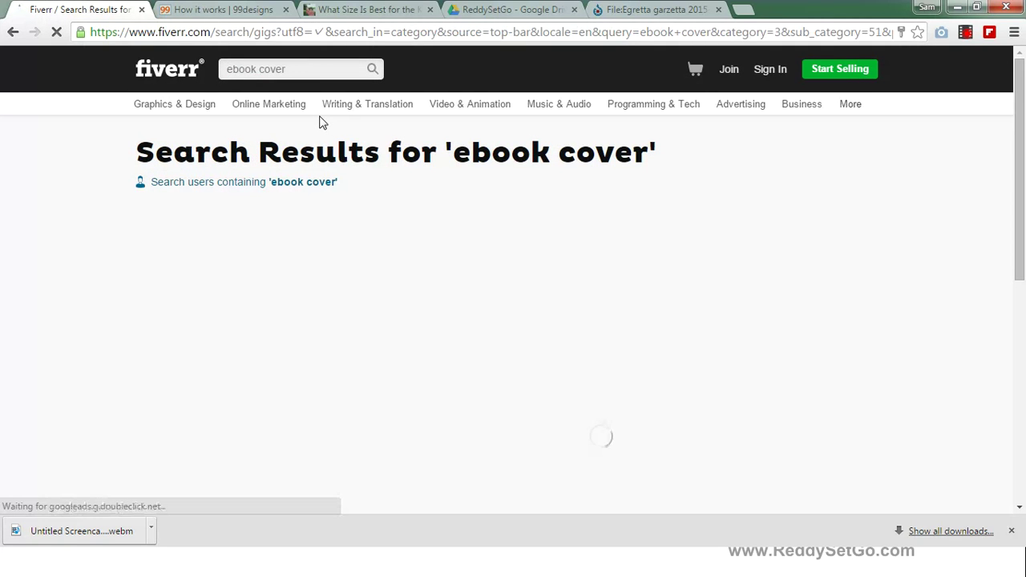
Browse the ebook cover gigs, compare the Recommended and New orderings, and return to High Rating.
scroll(666, 316, "down", 3)
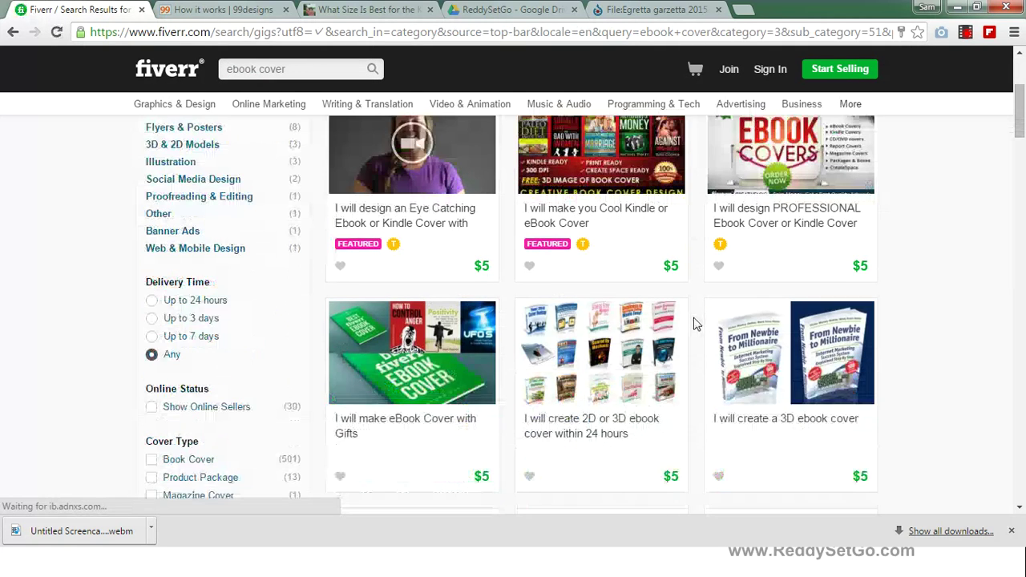
scroll(641, 336, "up", 2)
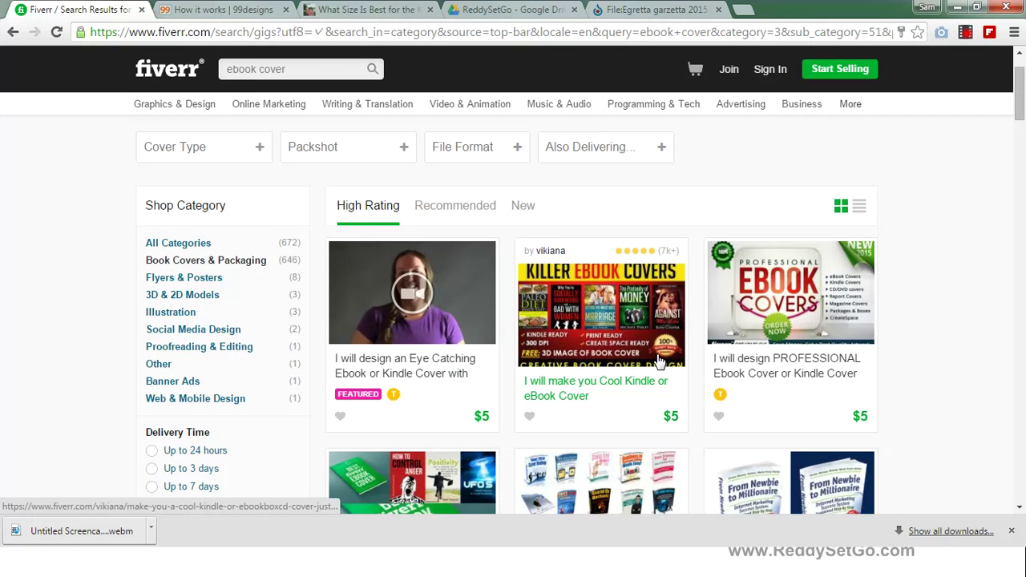
left_click(443, 213)
left_click(526, 208)
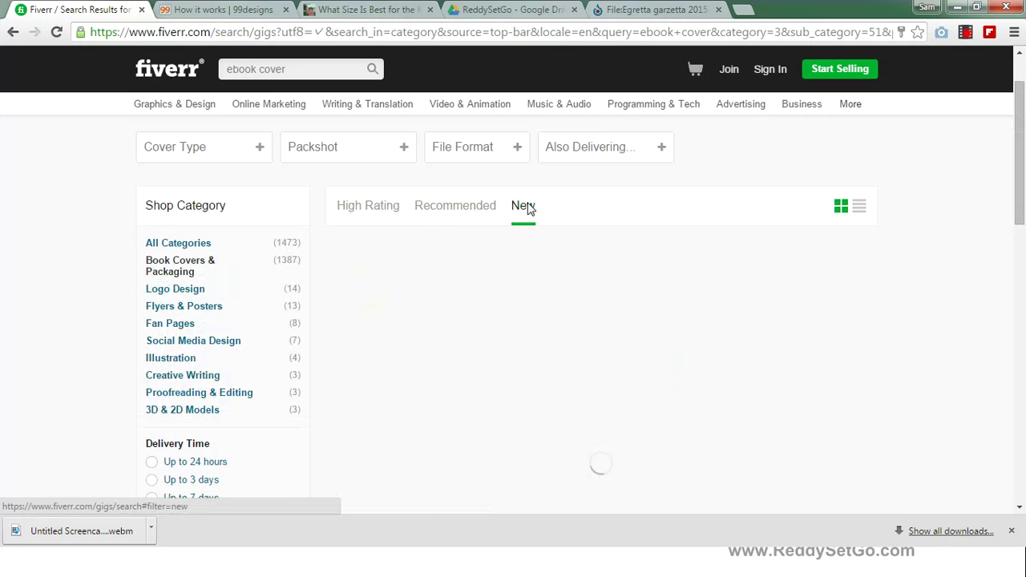
left_click(369, 210)
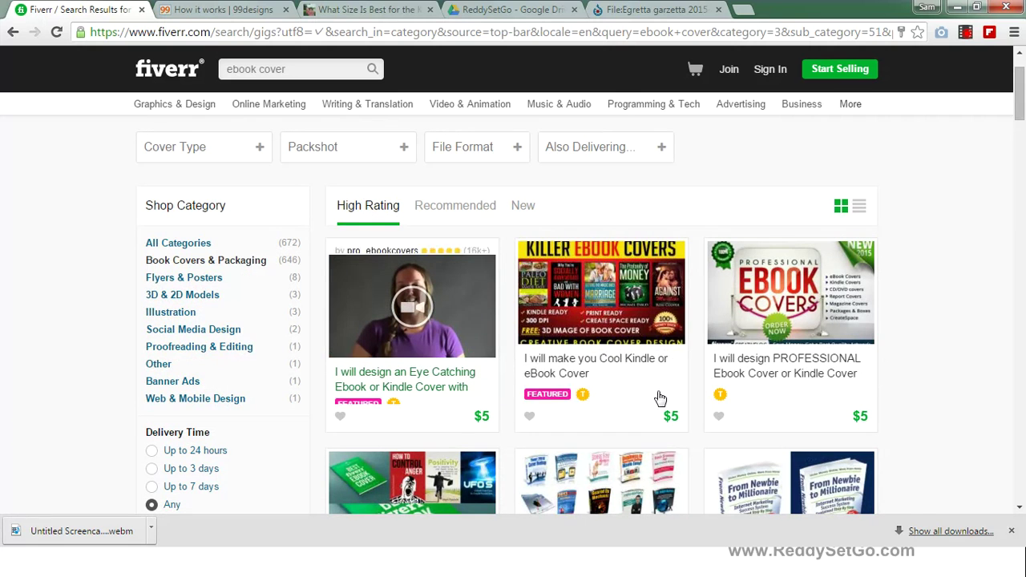
Dismiss the browser's downloads bar and open the first gig, offering an eye-catching ebook or Kindle cover with bonus.
left_click(1011, 530)
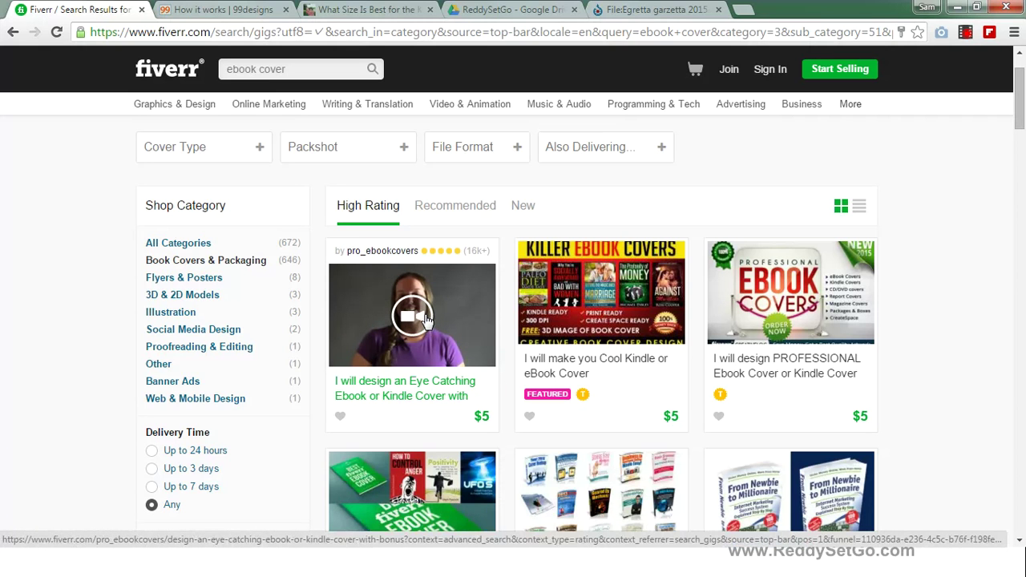
left_click(457, 287)
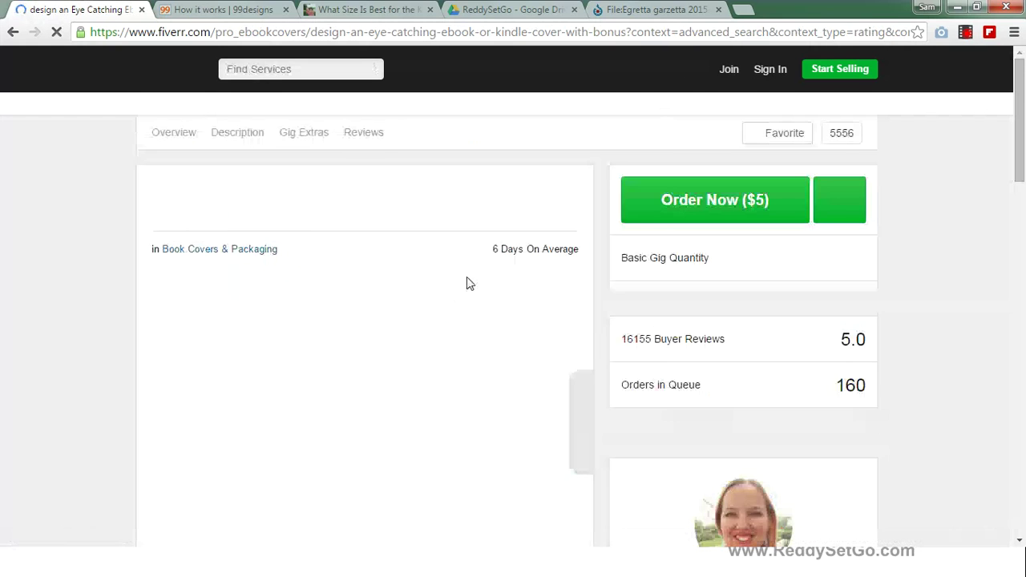
left_click_drag(770, 6, 531, 1)
Examine the gig seller's profile, country, rating and number of orders in queue.
scroll(534, 290, "down", 3)
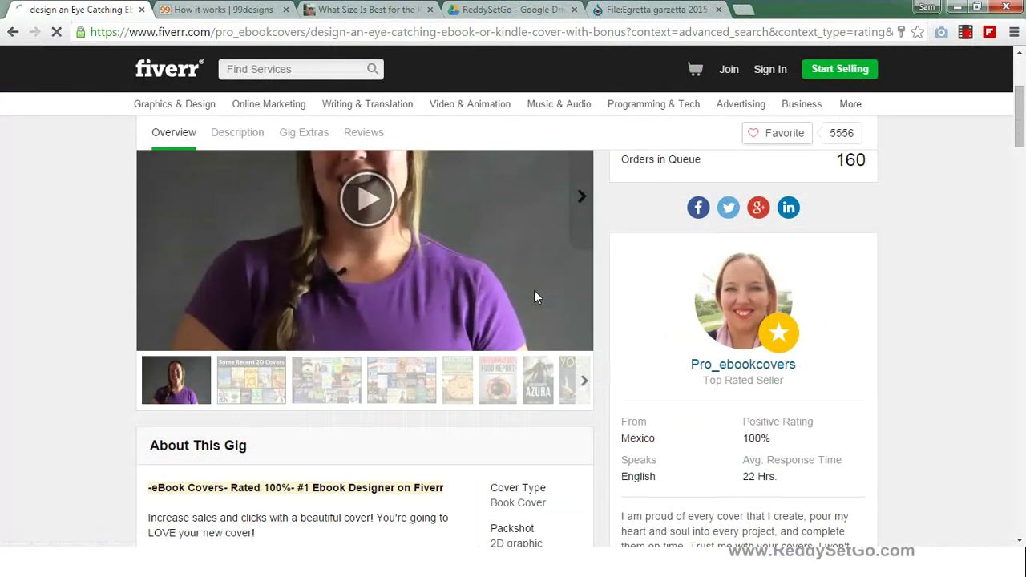
scroll(936, 349, "down", 2)
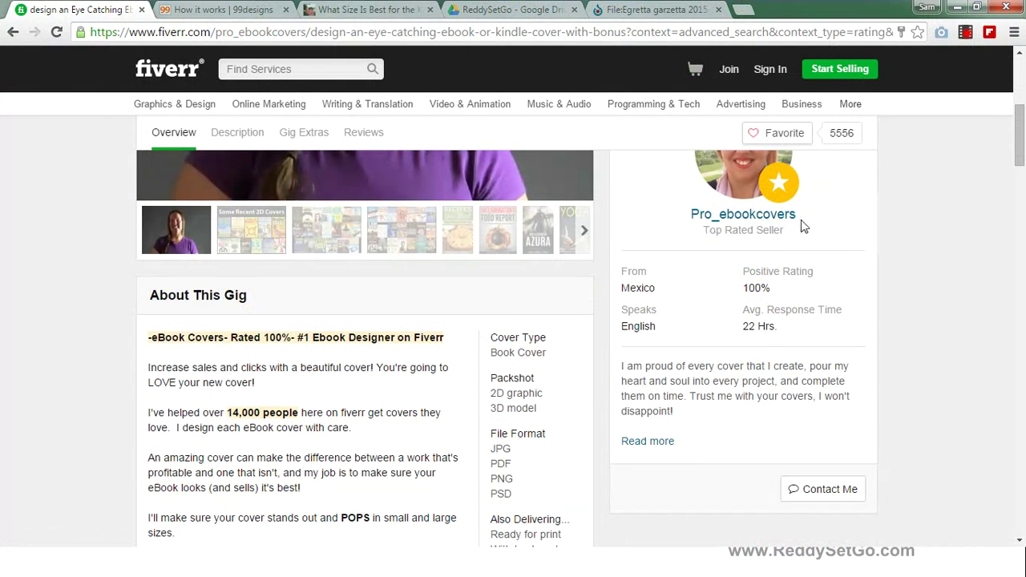
left_click_drag(763, 286, 741, 292)
left_click(741, 292)
scroll(741, 292, "up", 4)
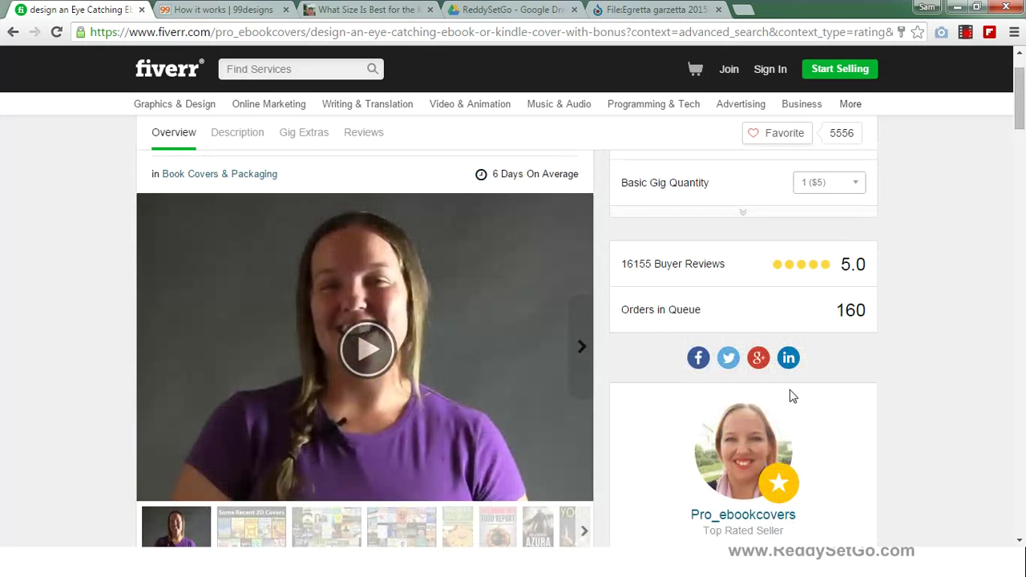
left_click_drag(832, 314, 868, 315)
left_click(868, 315)
scroll(842, 313, "up", 1)
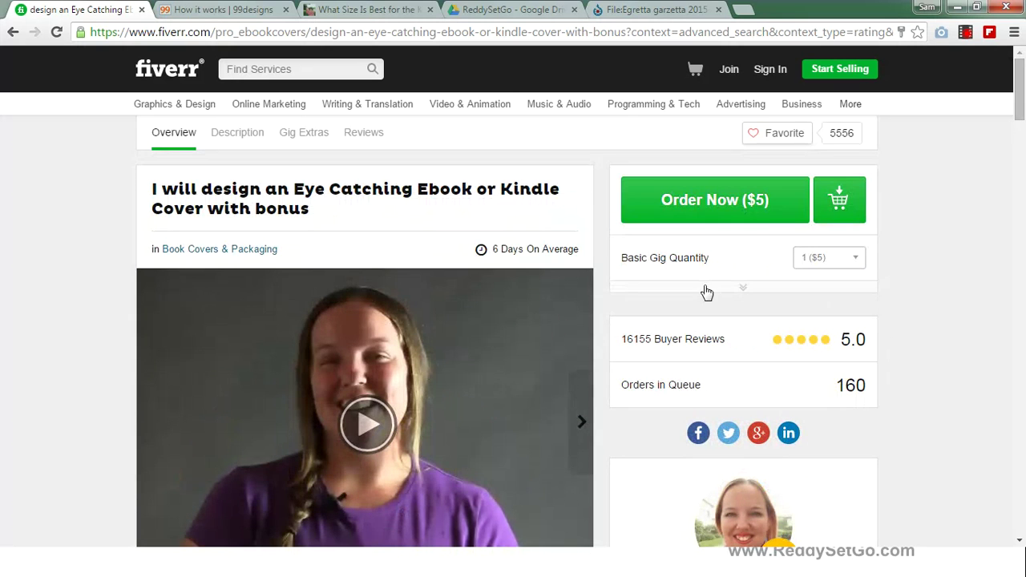
Read through the gig's description, extras and buyer reviews, and return to its overview.
scroll(804, 408, "down", 7)
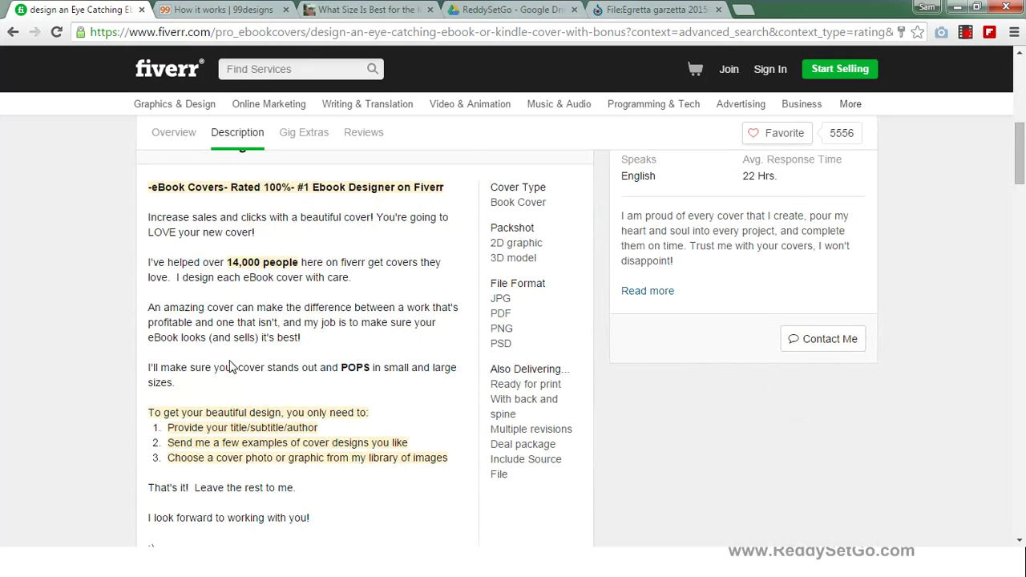
scroll(244, 368, "down", 4)
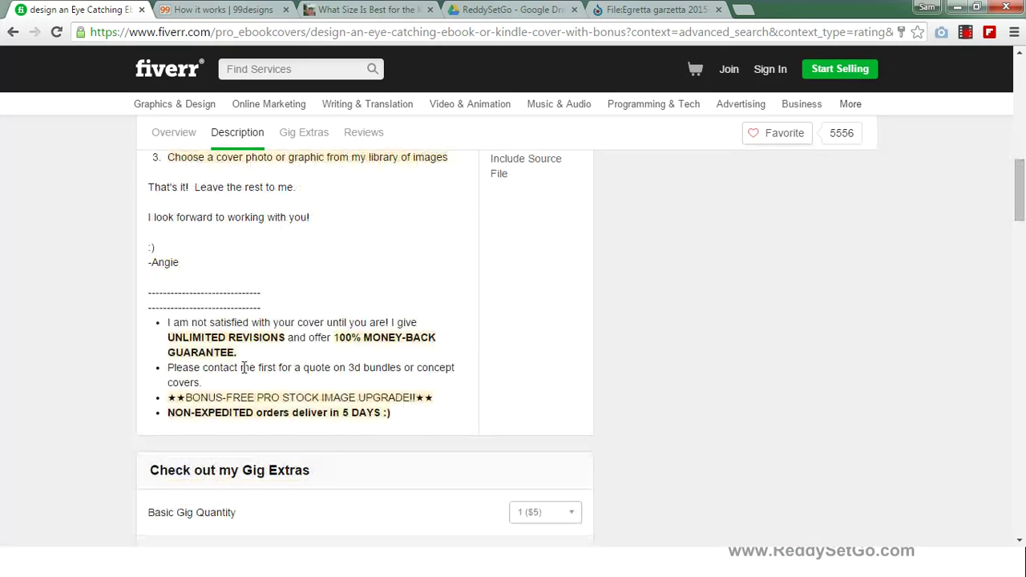
scroll(244, 368, "down", 3)
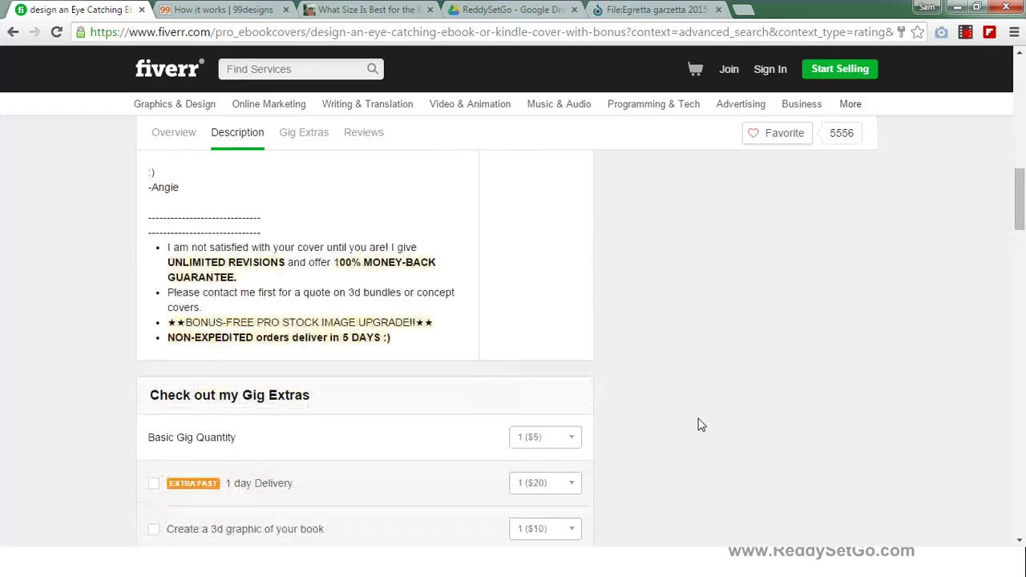
scroll(698, 424, "up", 10)
scroll(696, 424, "down", 15)
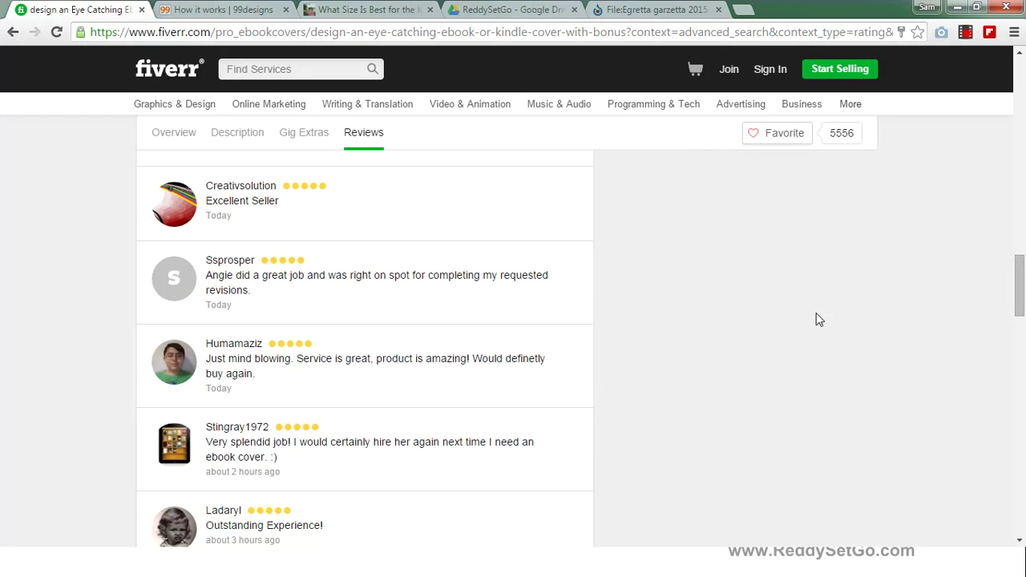
left_click_drag(1016, 284, 1002, 105)
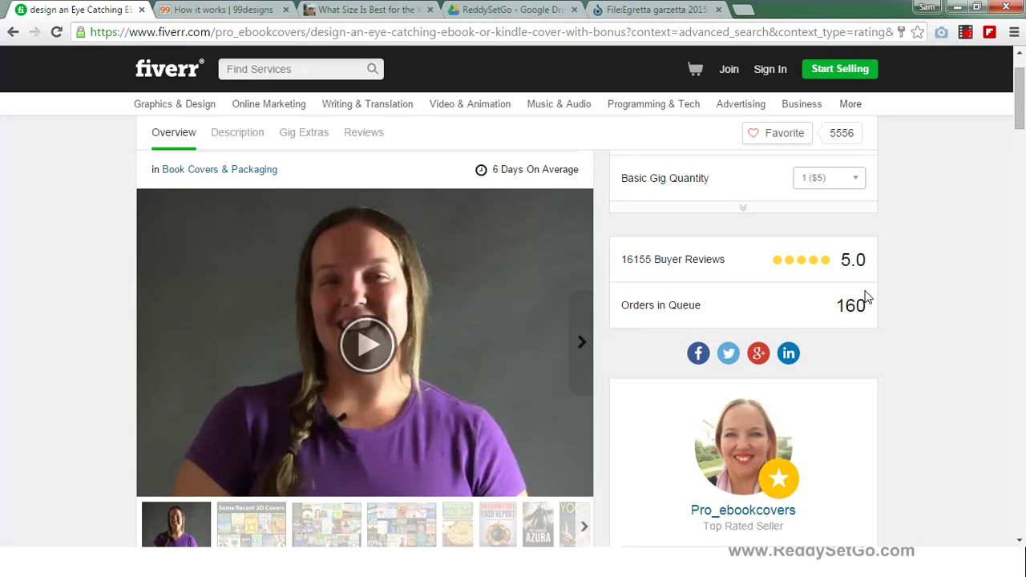
Expand the optional paid extras under the gig's order box and go back to the ebook cover search results.
scroll(866, 298, "up", 1)
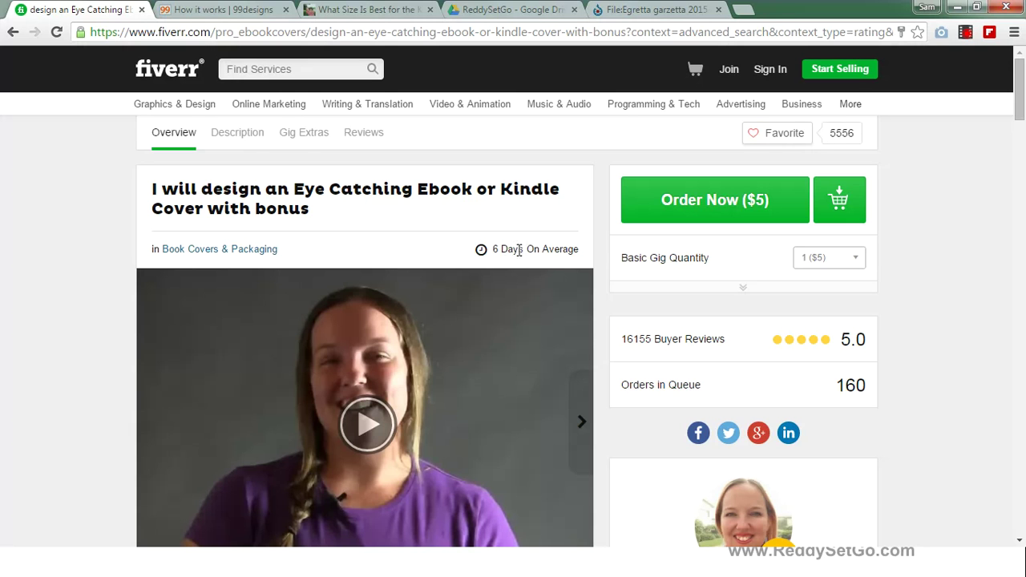
left_click(627, 286)
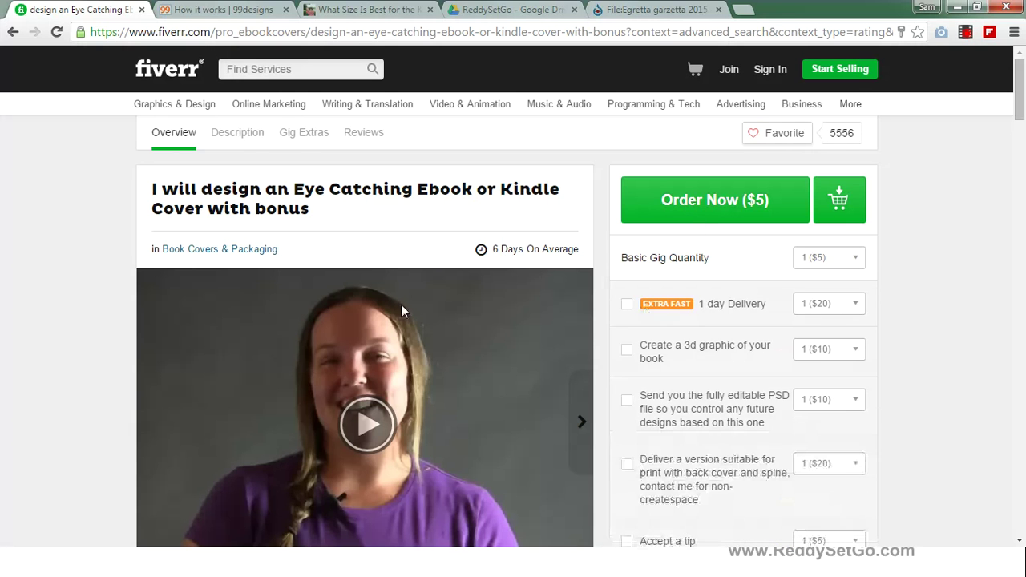
left_click(13, 33)
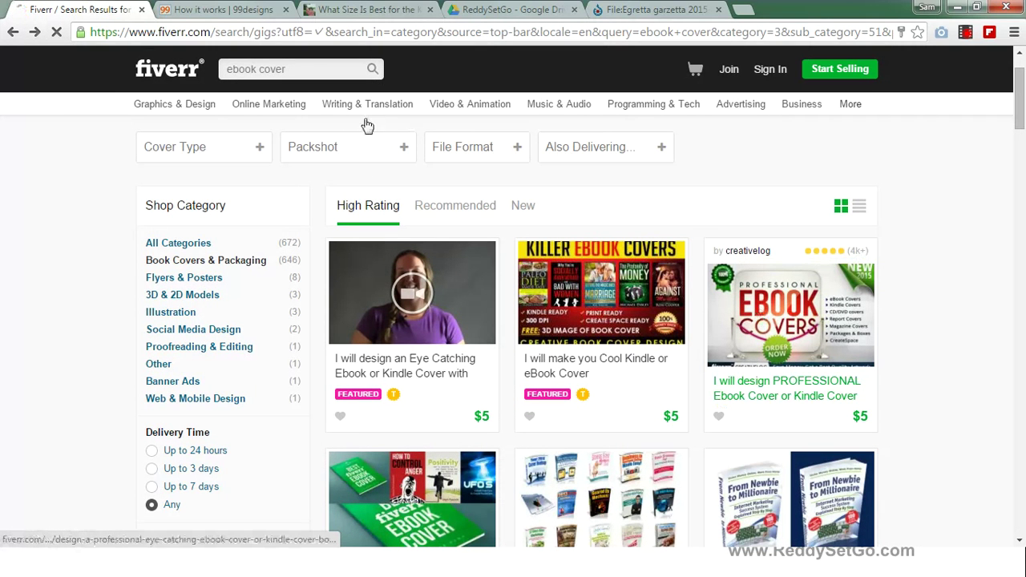
Switch between the Fiverr results and the 99designs "How it works" page, ending on 99designs.
left_click(230, 12)
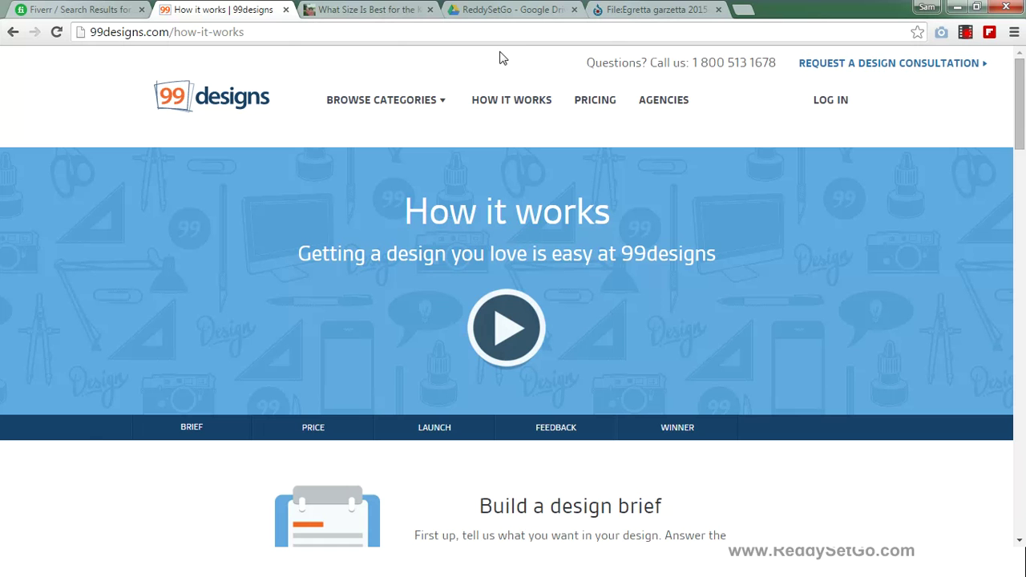
left_click(92, 7)
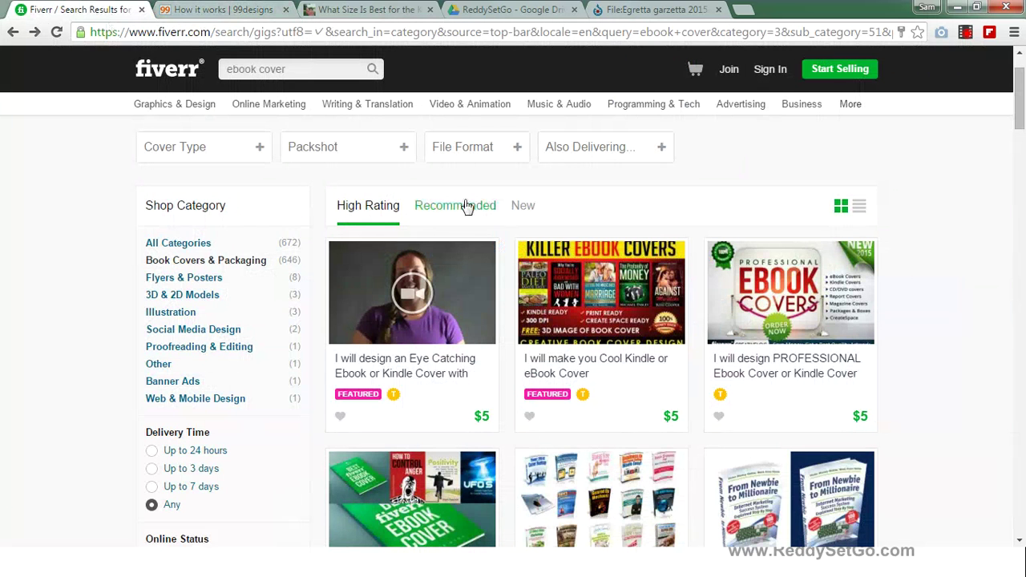
left_click(264, 7)
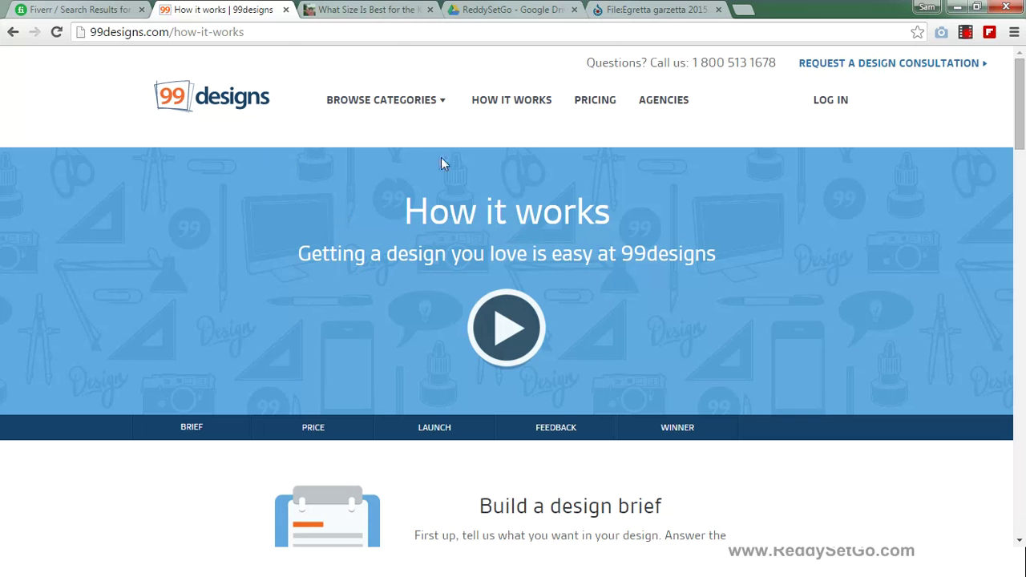
Read the 99designs process from choosing a design package through receiving designs and giving feedback.
scroll(403, 160, "down", 5)
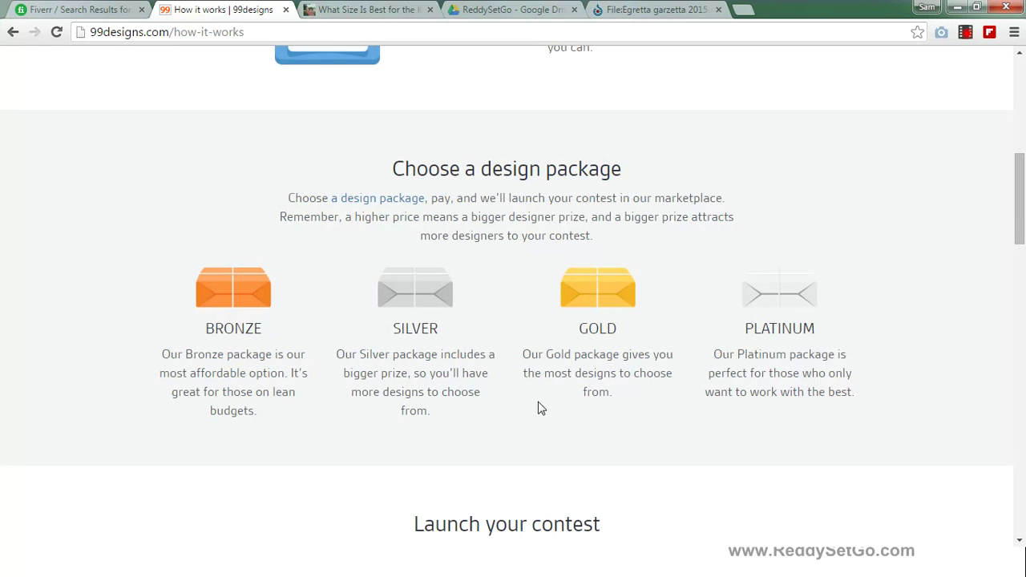
scroll(553, 385, "down", 5)
scroll(524, 326, "down", 4)
scroll(424, 341, "down", 2)
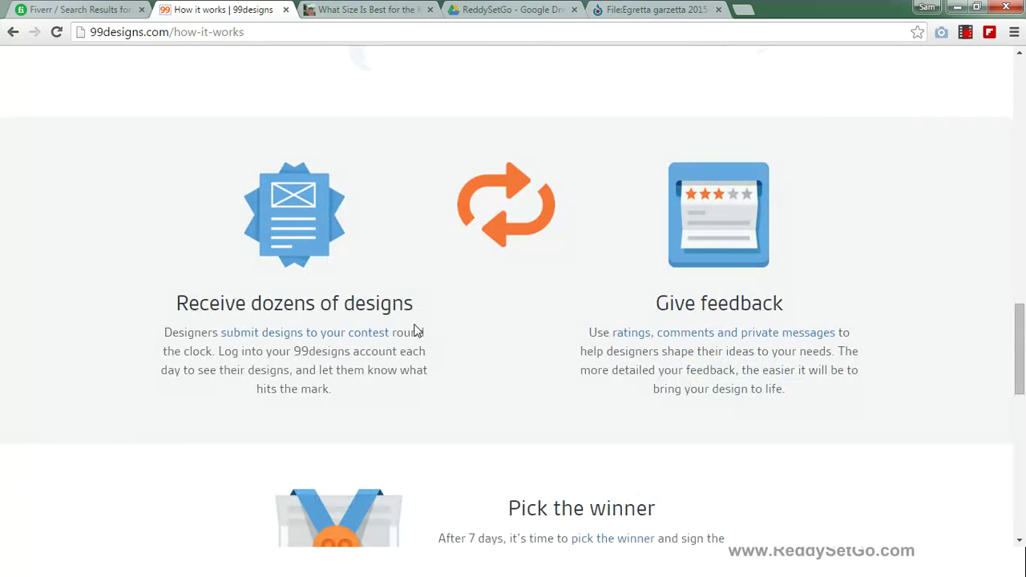
mouse_move(404, 302)
left_mouse_down()
mouse_move(222, 303)
mouse_move(348, 316)
mouse_move(415, 307)
left_mouse_up()
left_click(194, 305)
left_click(435, 311)
Review the design brief, design package and contest launch sections of the 99designs page again.
scroll(432, 312, "up", 7)
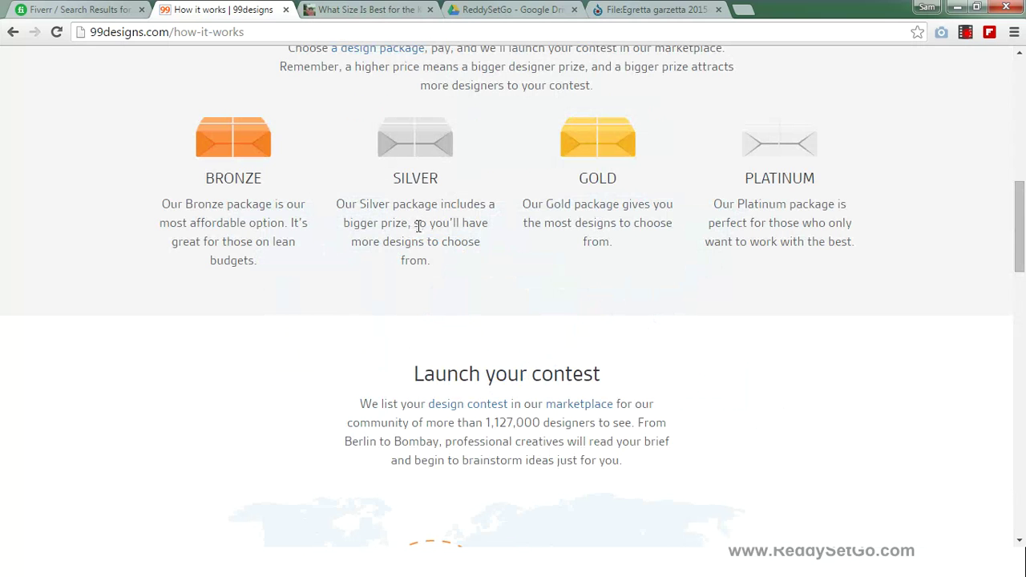
scroll(418, 226, "up", 3)
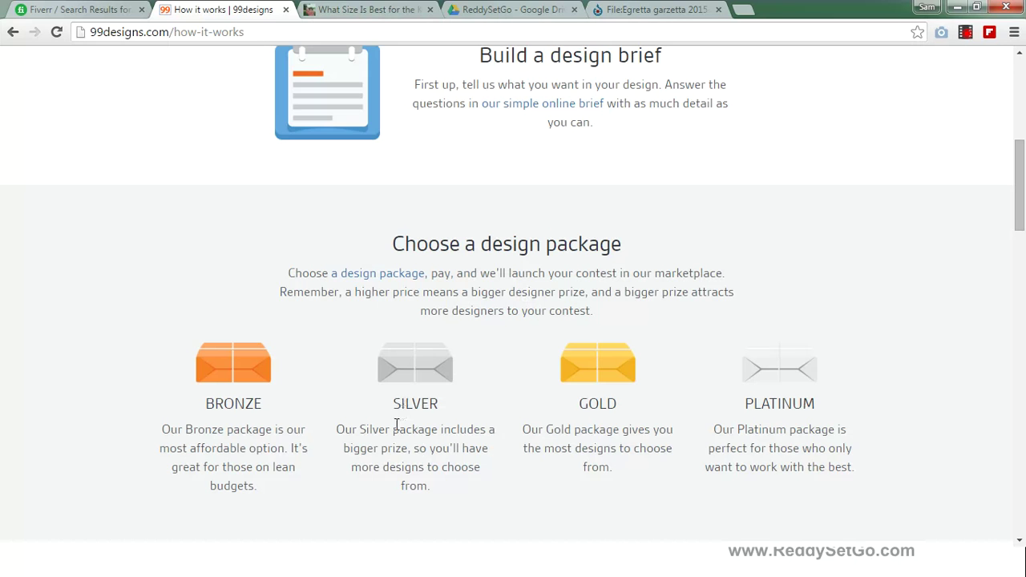
scroll(401, 421, "up", 6)
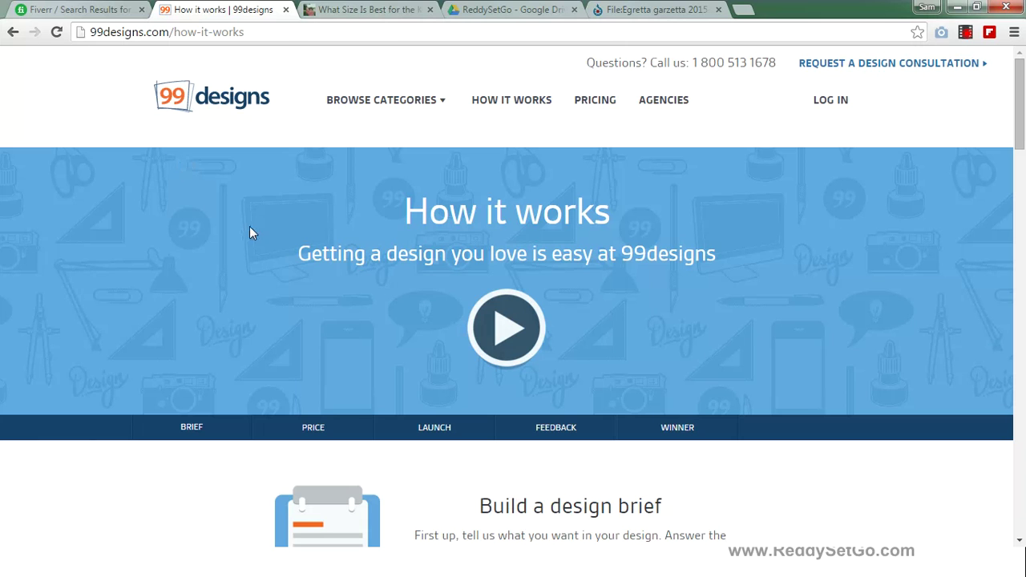
scroll(253, 237, "down", 6)
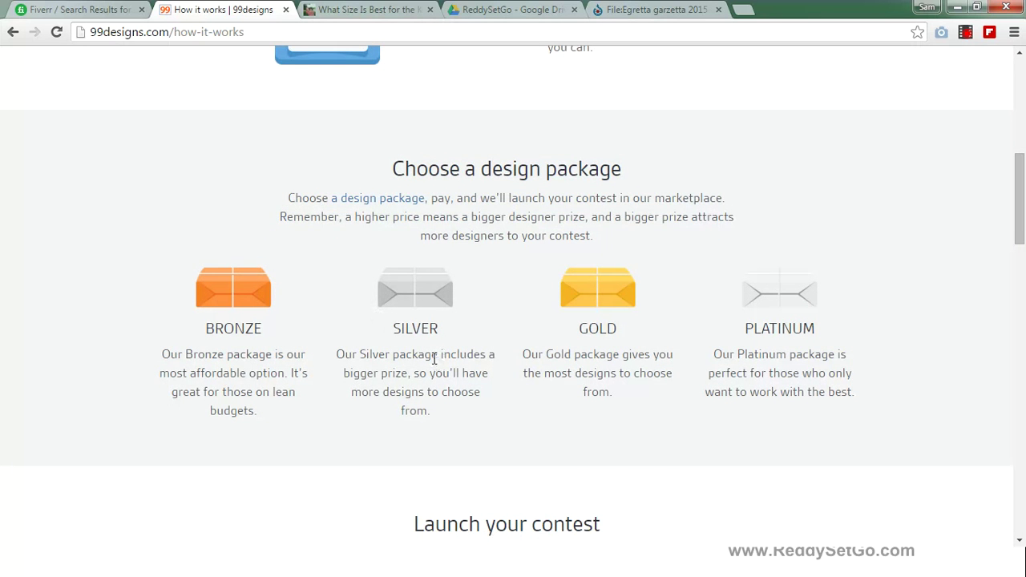
scroll(500, 403, "down", 5)
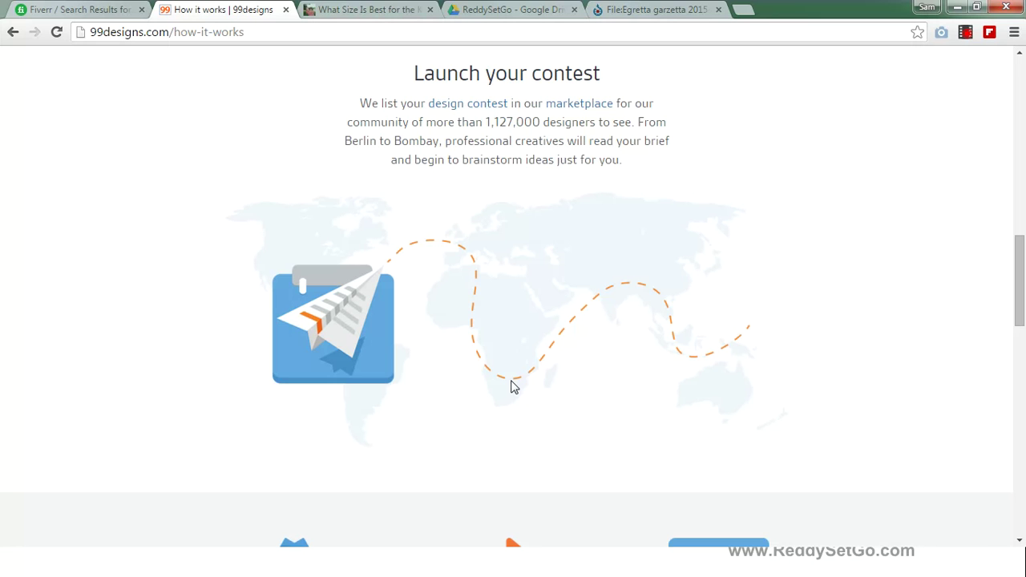
Review the 99designs contest, designs and feedback sections again, and compare them with the Fiverr ebook cover results.
scroll(557, 233, "down", 3)
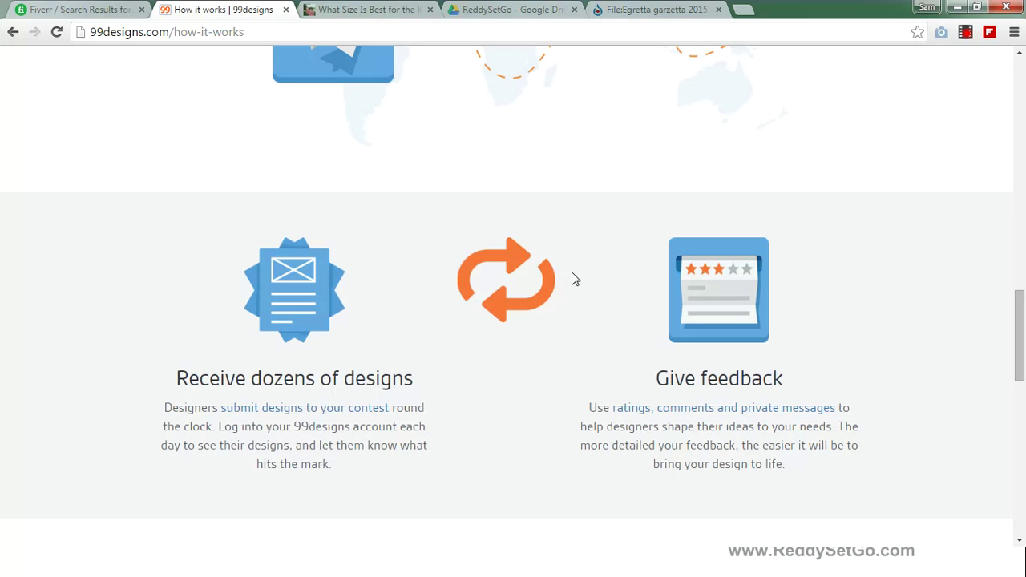
scroll(588, 290, "up", 15)
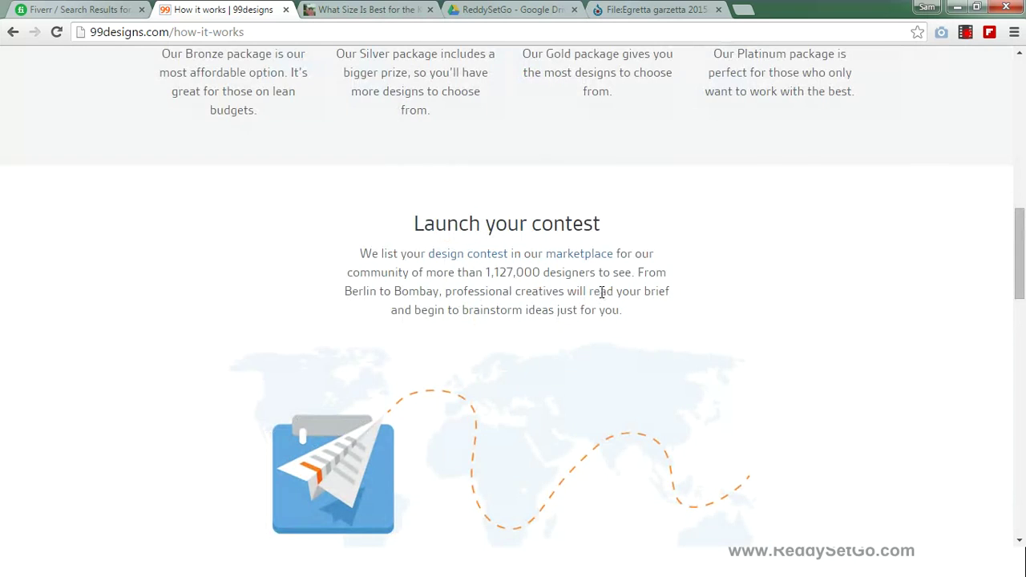
scroll(334, 208, "up", 4)
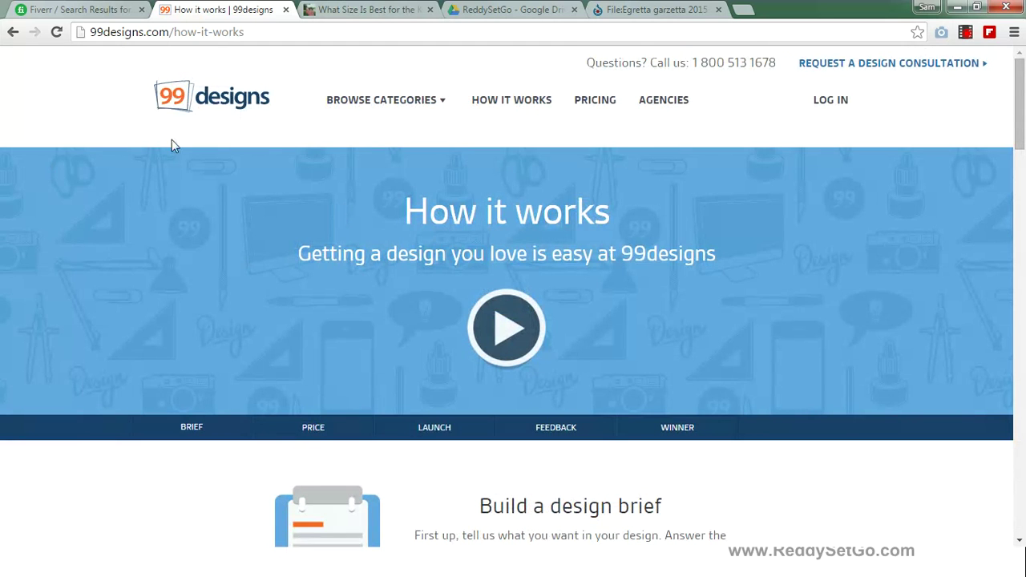
left_click(103, 8)
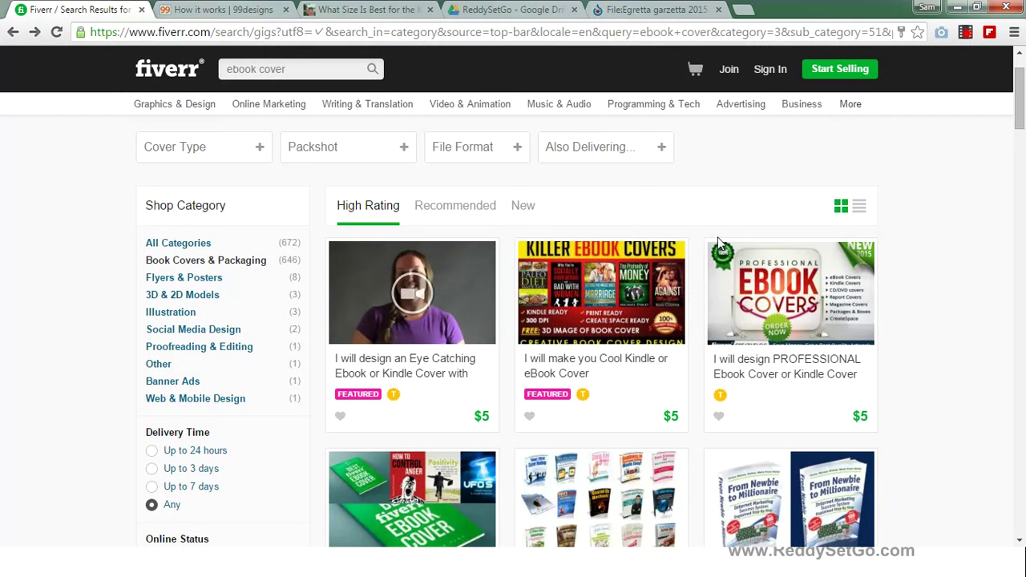
left_click(216, 9)
left_click(99, 8)
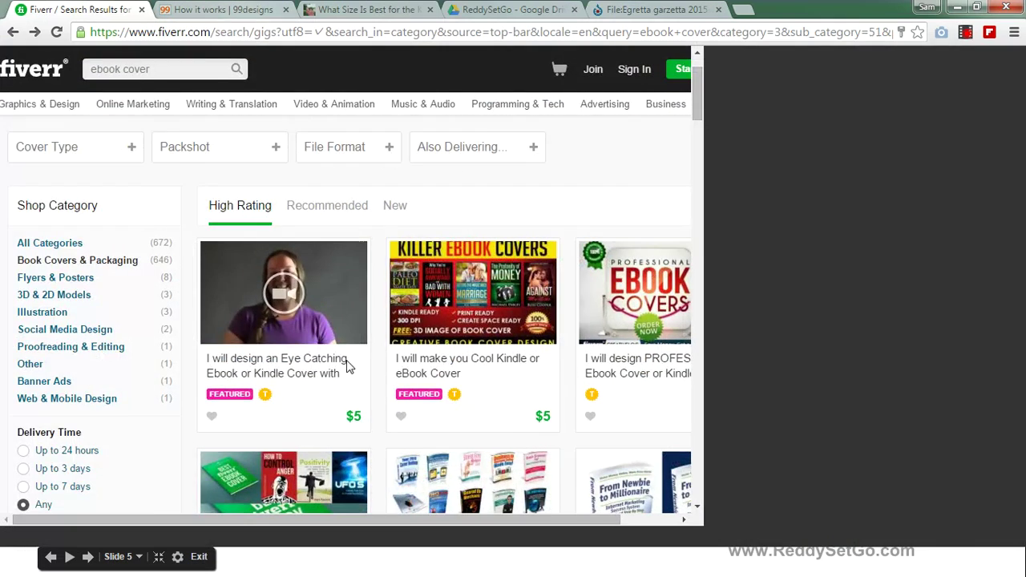
mouse_move(268, 104)
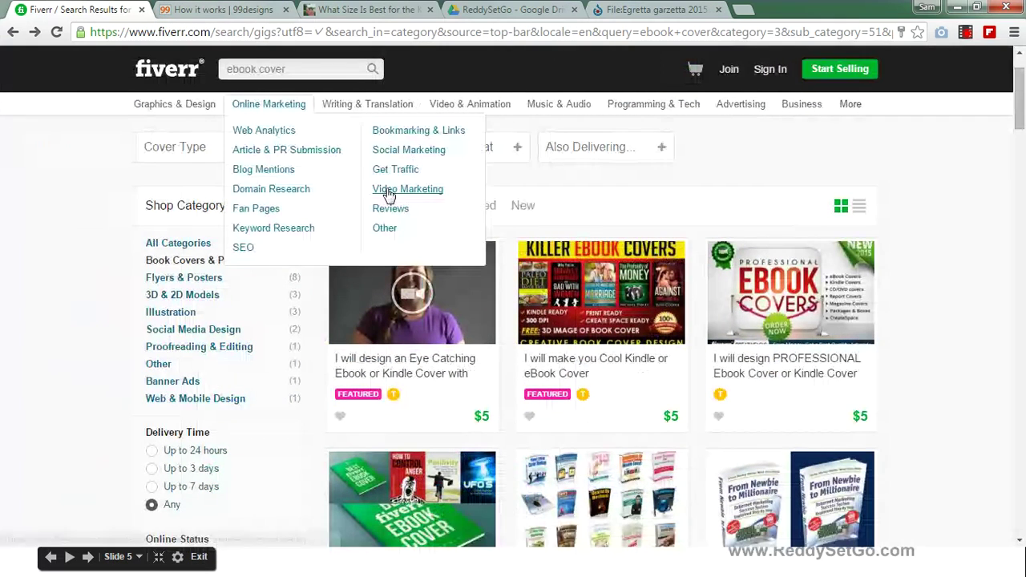
Switch to Google Drive and create a new Google Drawings file in the ReddySetGo folder.
left_click(505, 9)
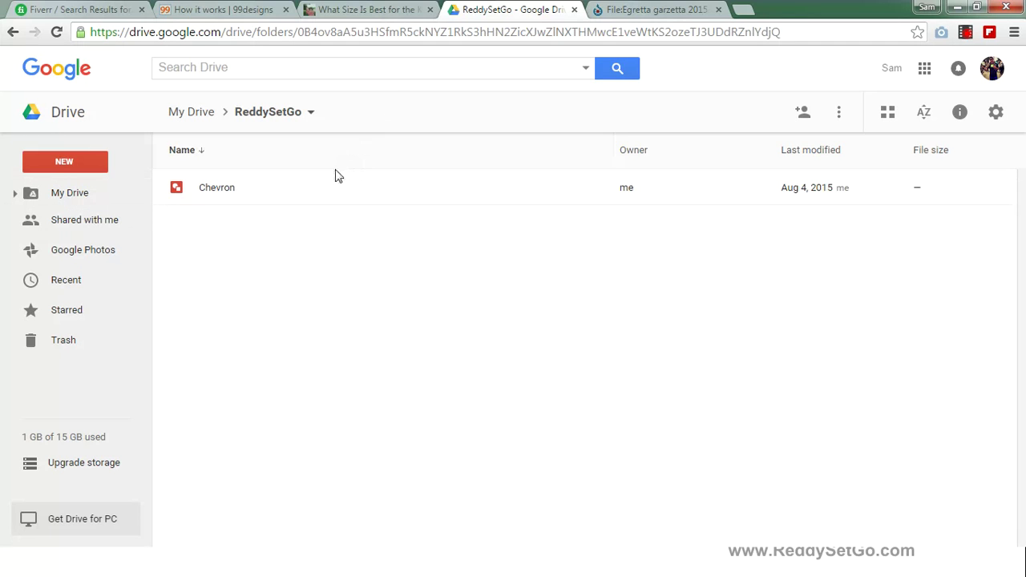
left_click(99, 165)
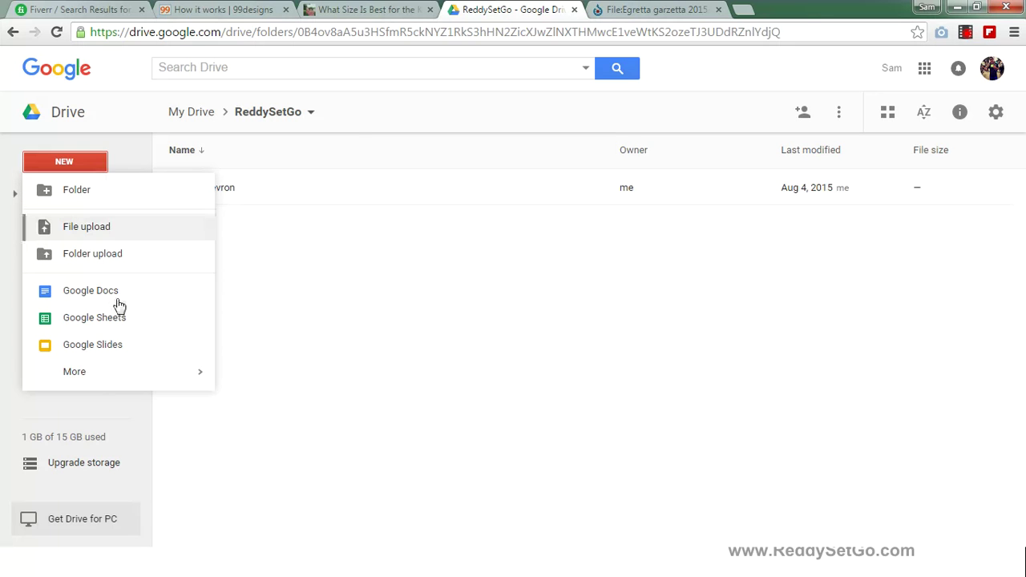
mouse_move(94, 378)
left_click(313, 407)
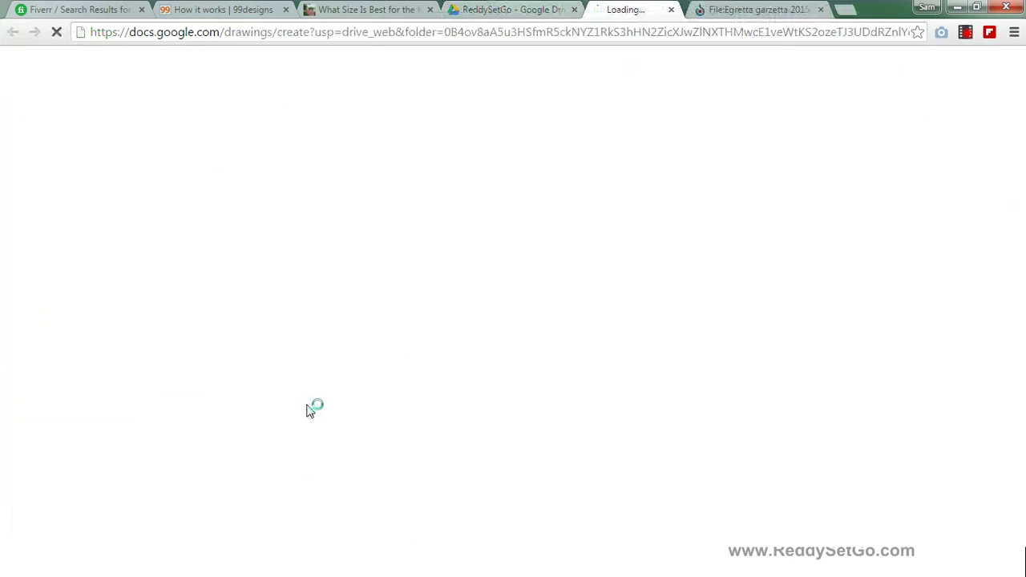
Review where Google Drive offers Google Drawings as a new file type, and return to the untitled drawing.
left_click(488, 6)
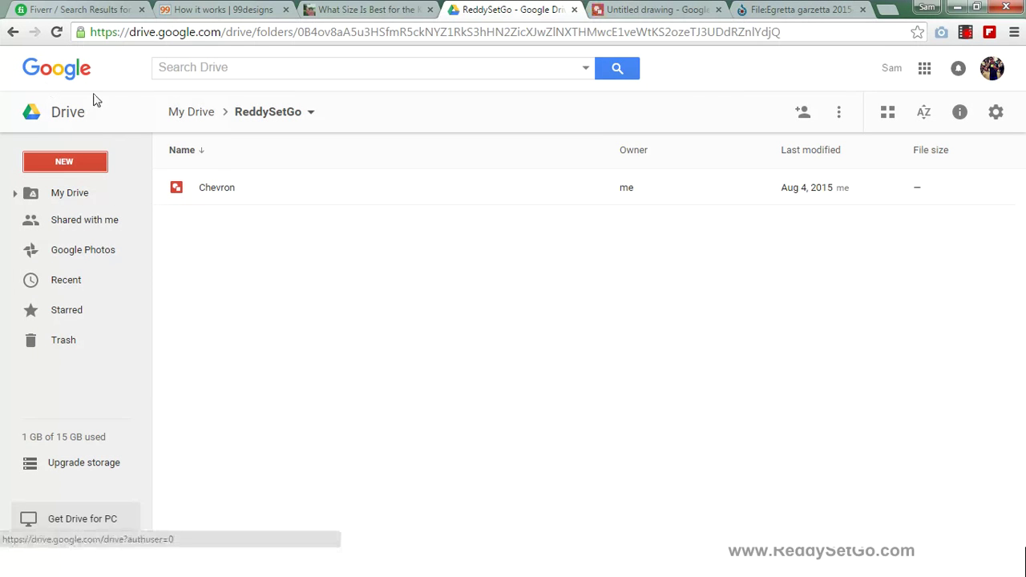
left_click(84, 164)
mouse_move(112, 377)
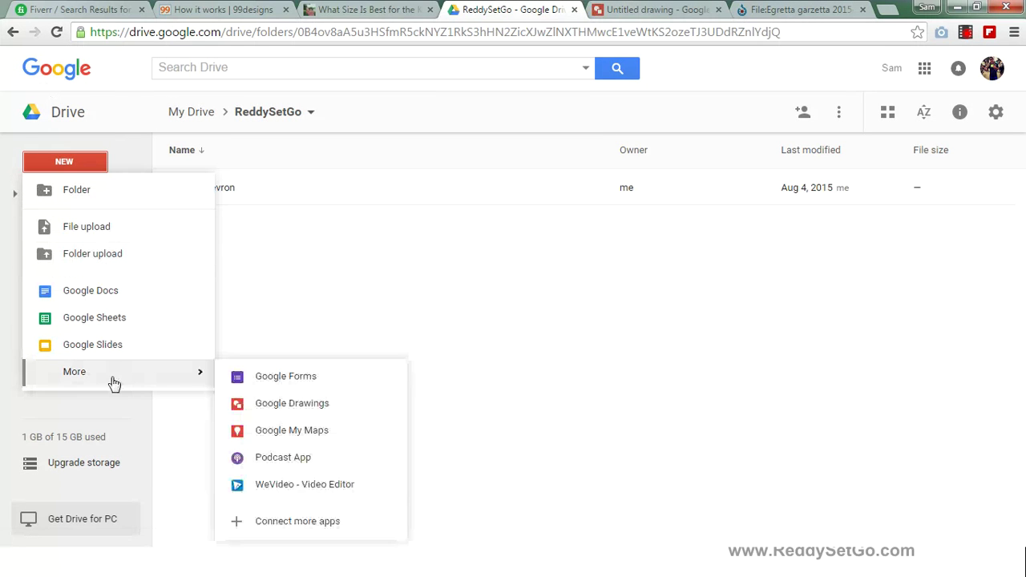
left_click(355, 403)
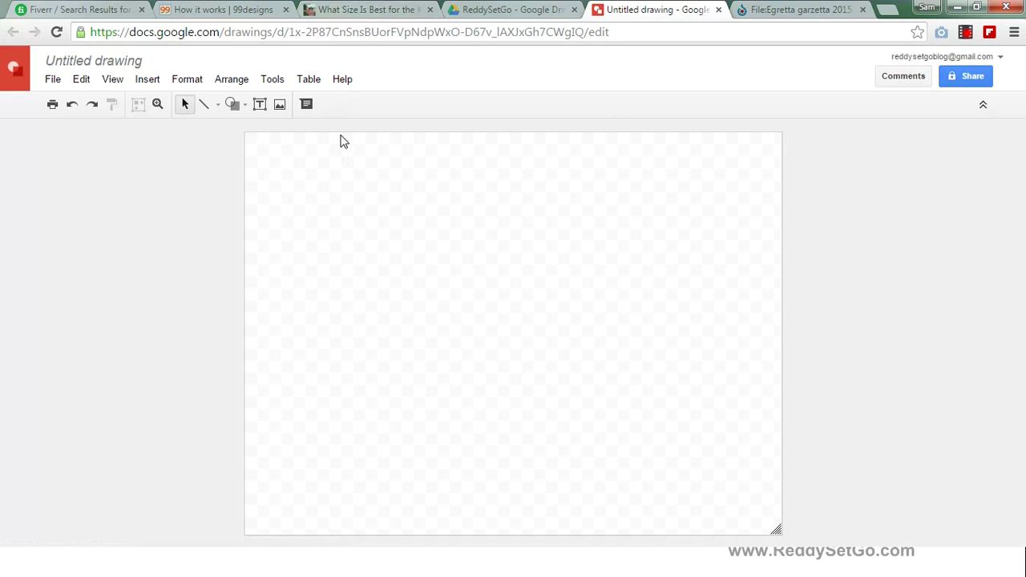
Read the Amazon recommendations in the Kindle cover size article and copy the 2820 x 4500 dimensions.
left_click(337, 12)
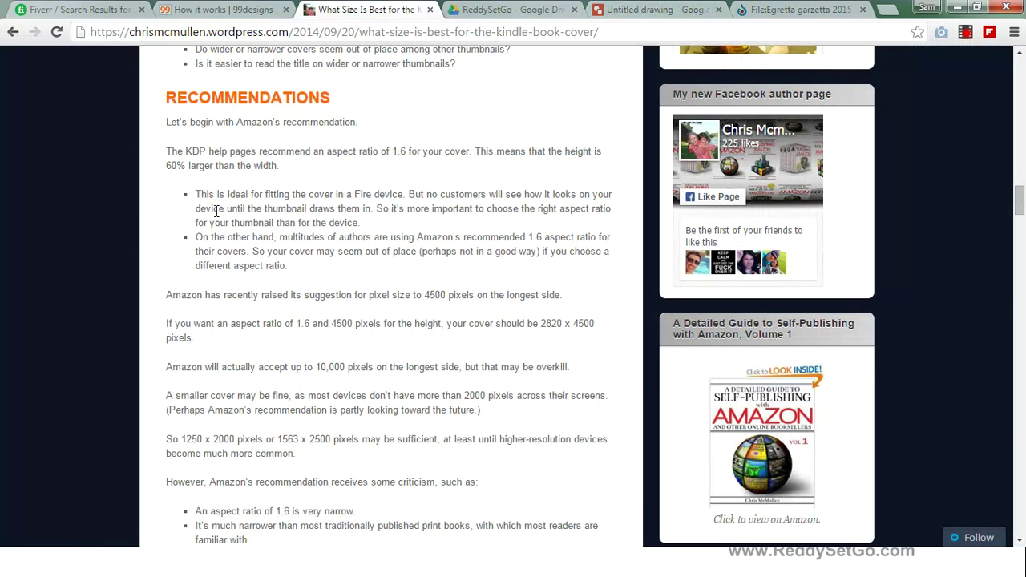
double_click(190, 151)
left_click(198, 151)
left_click_drag(188, 122, 351, 122)
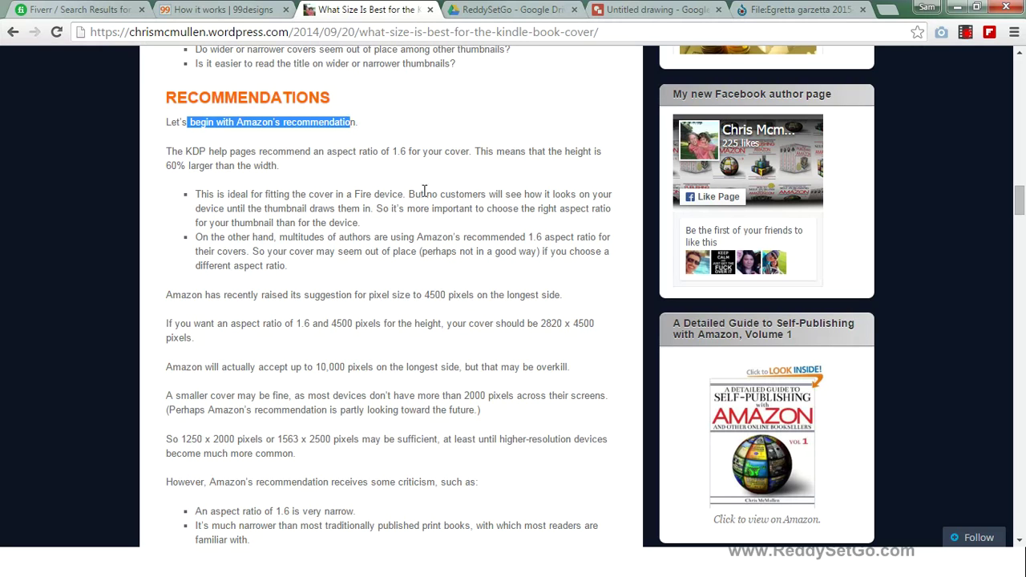
left_click(283, 183)
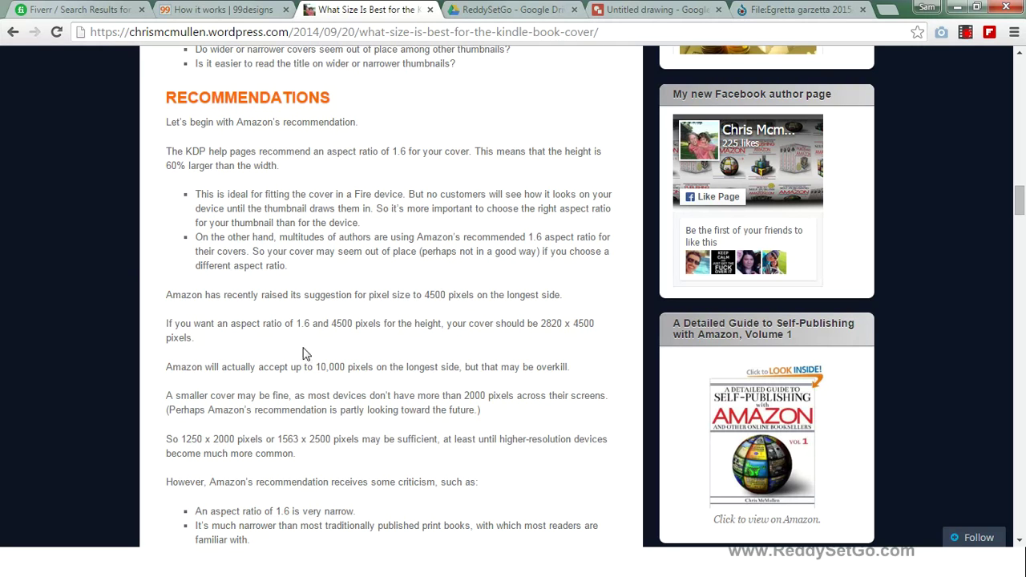
left_click_drag(323, 339, 169, 321)
left_click(214, 341)
left_click_drag(541, 325, 554, 327)
left_click_drag(549, 323, 598, 326)
Choose a custom page size in the untitled drawing's page setup and show the available units.
left_click(632, 9)
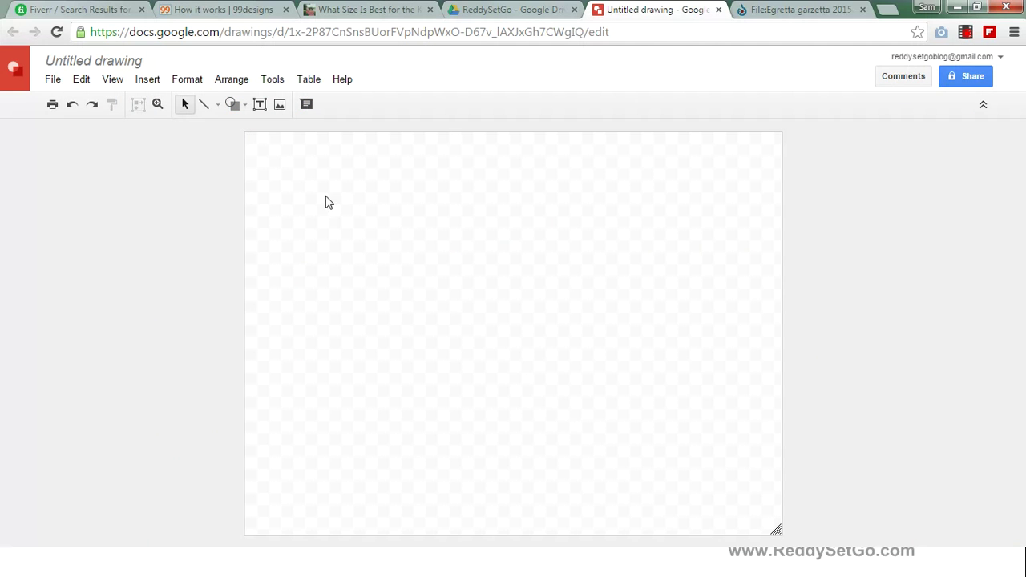
left_click(53, 79)
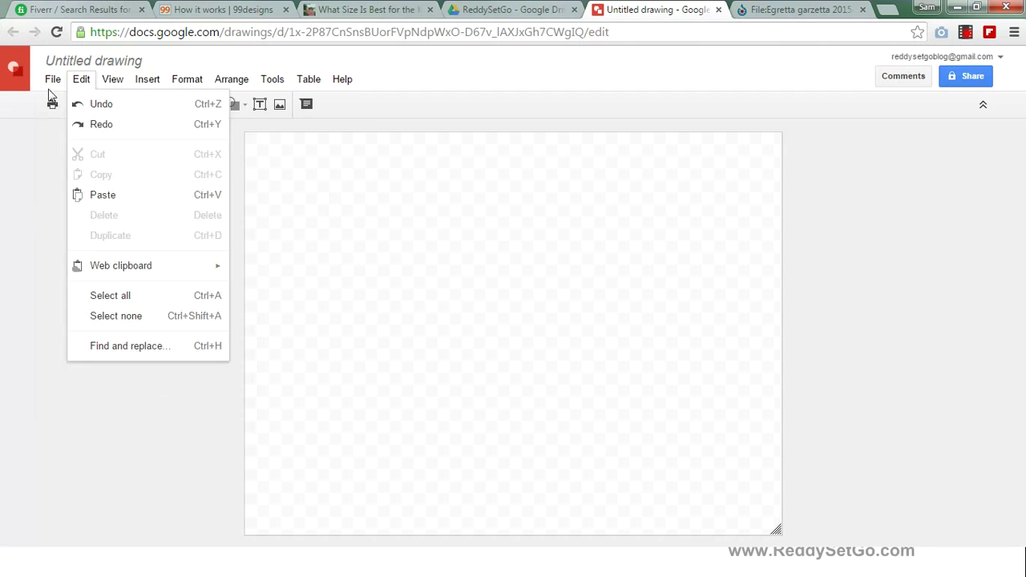
left_click(81, 387)
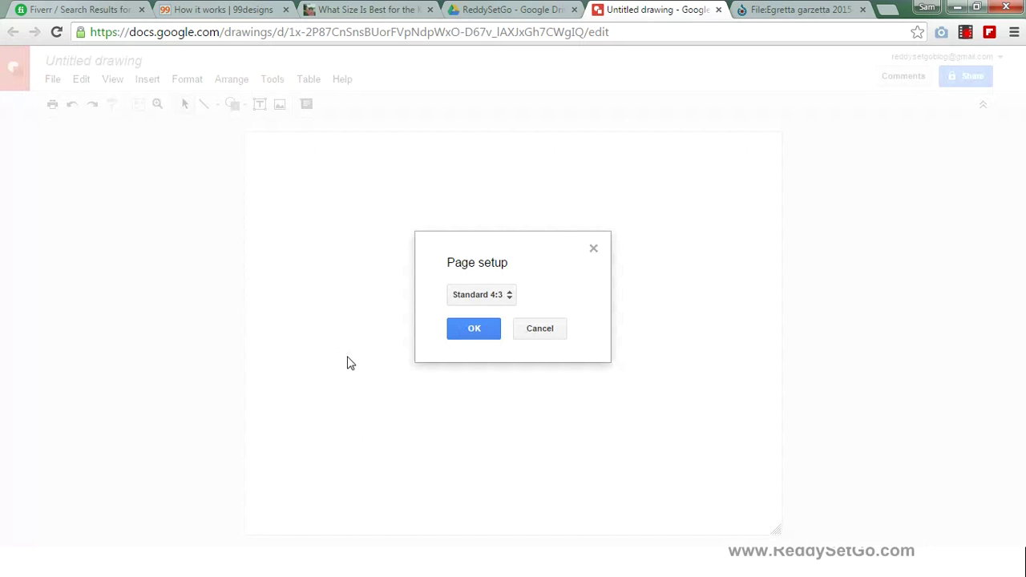
left_click(477, 297)
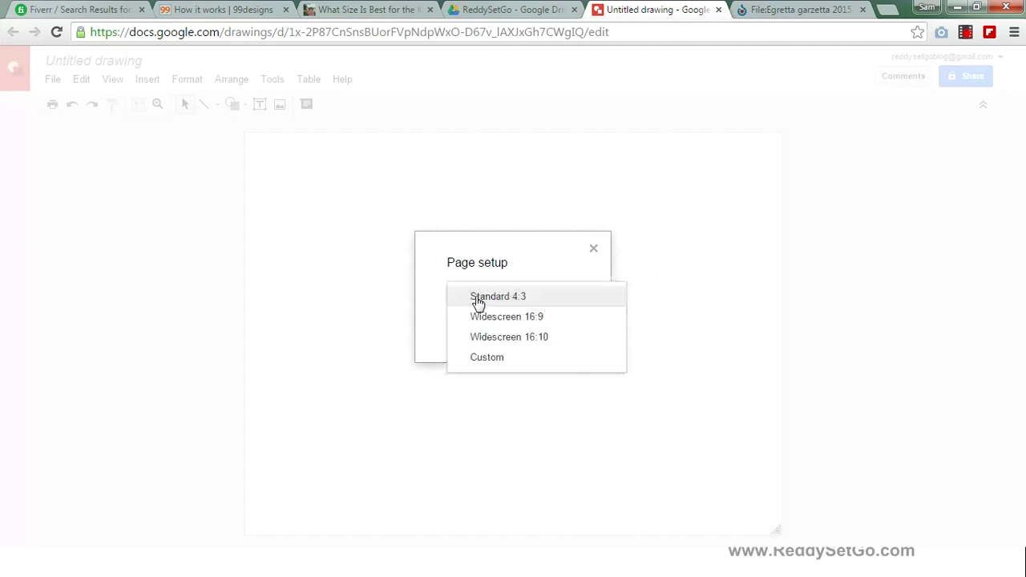
left_click(506, 365)
left_click_drag(483, 334, 428, 327)
left_click(596, 329)
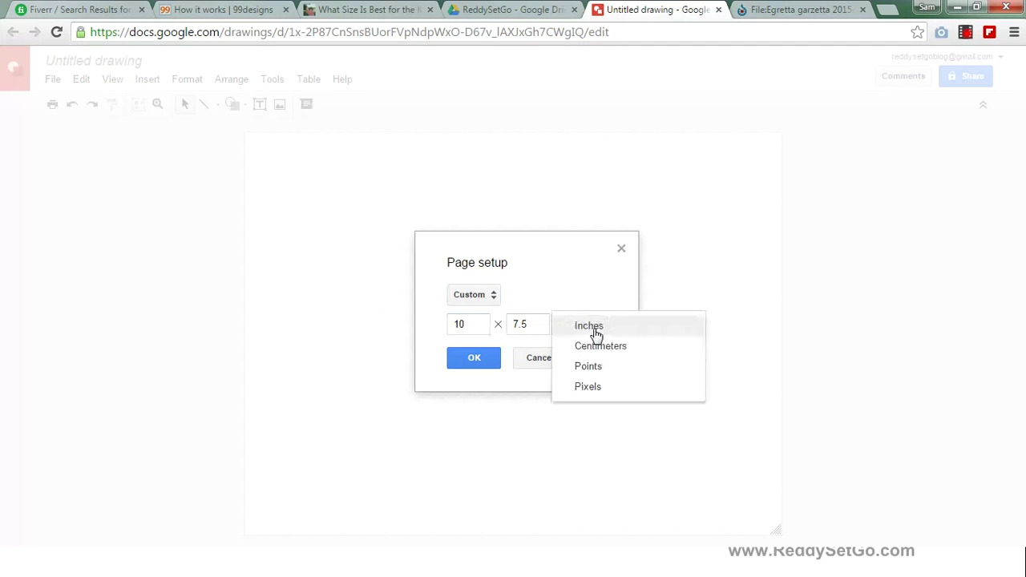
Check the unit of the recommended cover size in the article and set the drawing's page units to pixels.
left_click(364, 10)
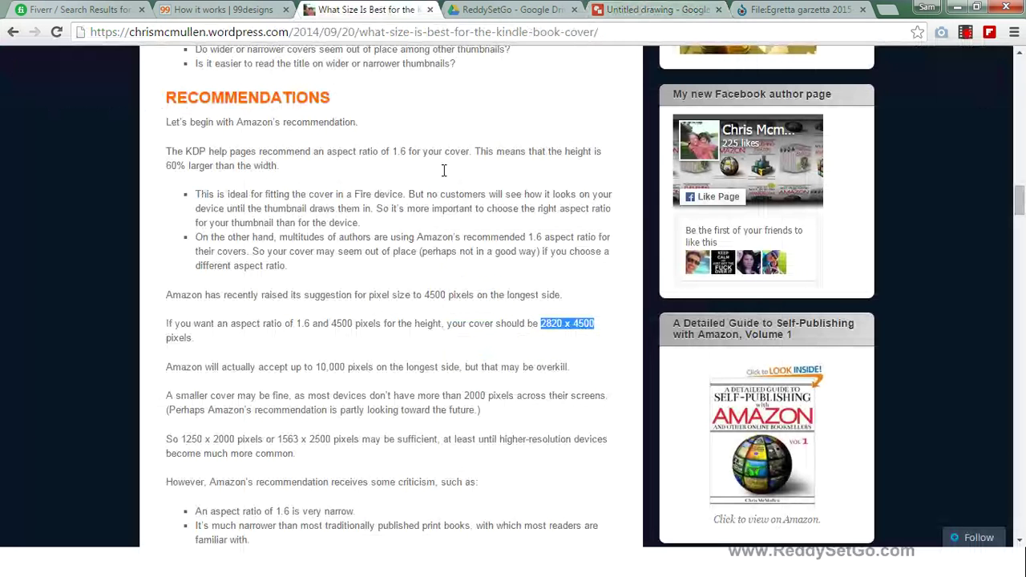
left_click_drag(191, 337, 160, 347)
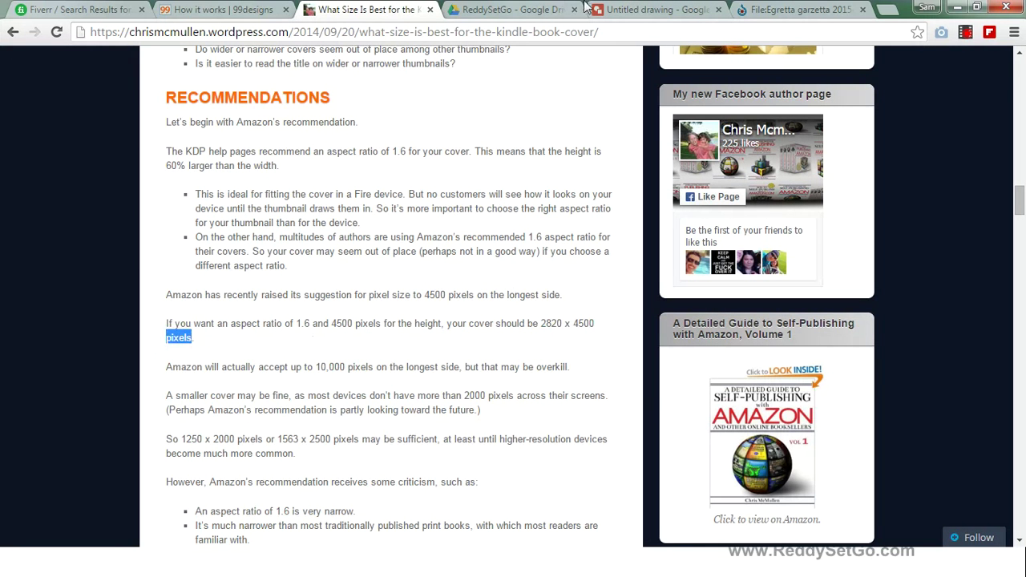
left_click(645, 9)
left_click(577, 323)
left_click(604, 387)
Set the custom page size to 2820 x 4500 pixels using the copied dimensions, and apply the page setup.
left_click_drag(483, 329, 361, 321)
key("ctrl+v")
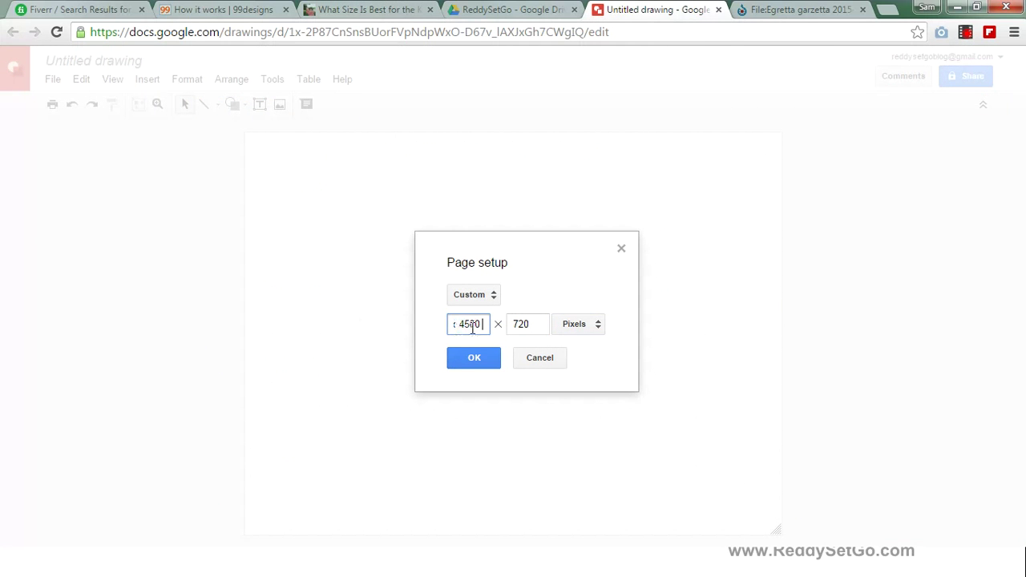
mouse_move(480, 324)
left_mouse_down()
mouse_move(441, 323)
mouse_move(472, 324)
left_mouse_up()
key("ctrl+c")
double_click(521, 323)
key("ctrl+v")
left_click_drag(479, 327, 376, 320)
key("BackSpace")
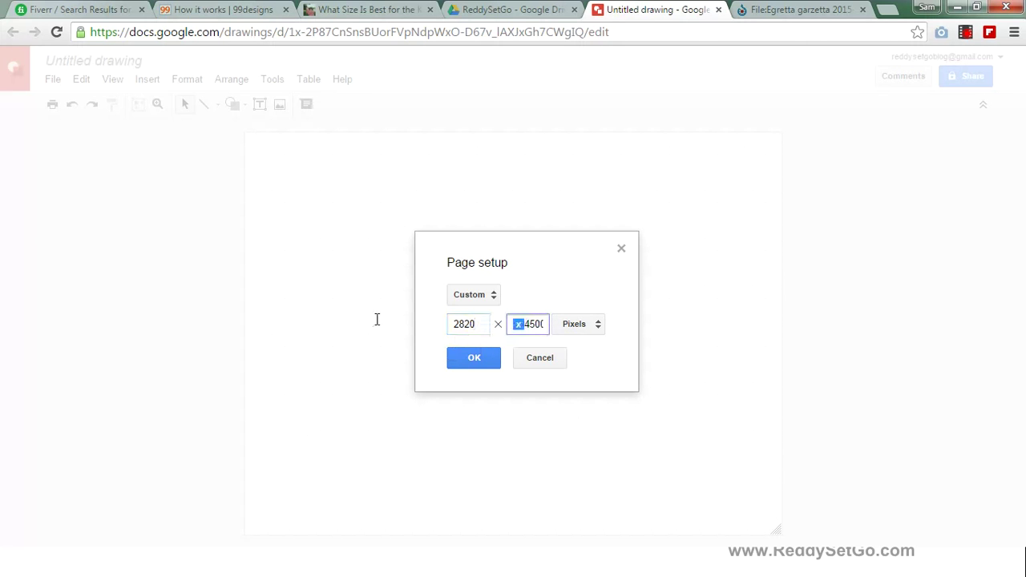
key("BackSpace")
left_click(475, 358)
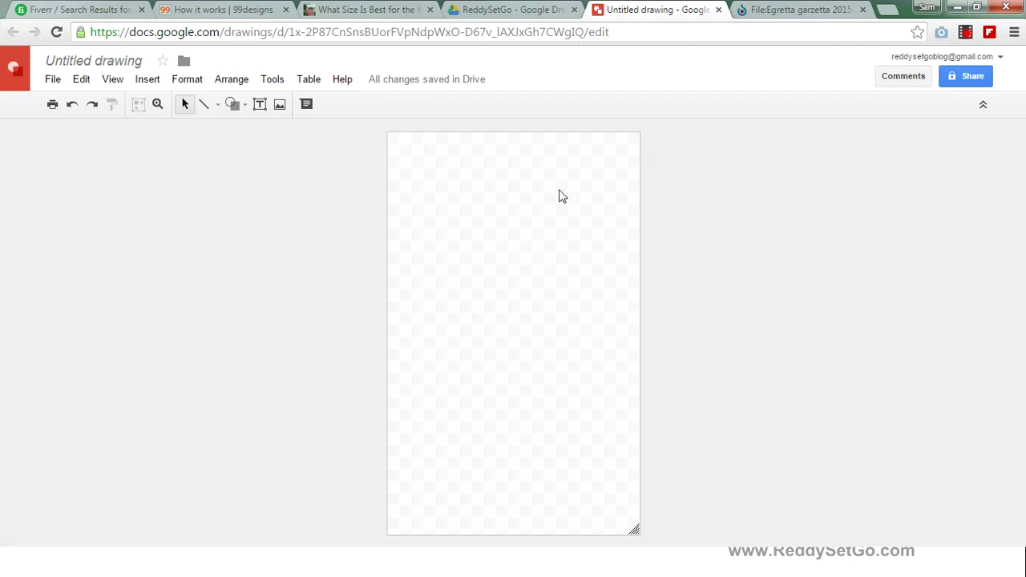
Rename the drawing as Kindle Ebook Cover.
left_click(114, 62)
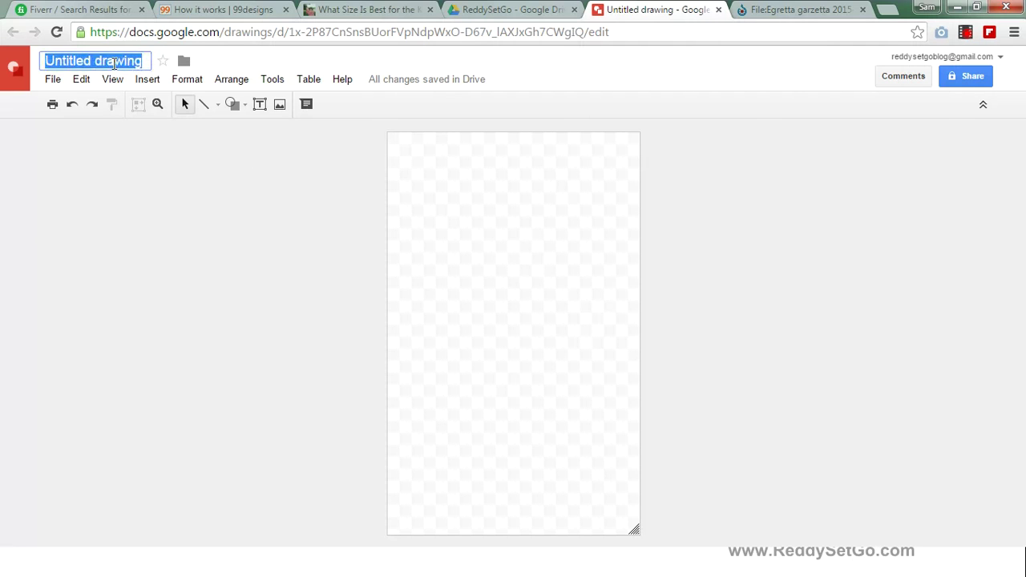
type("Kindle ")
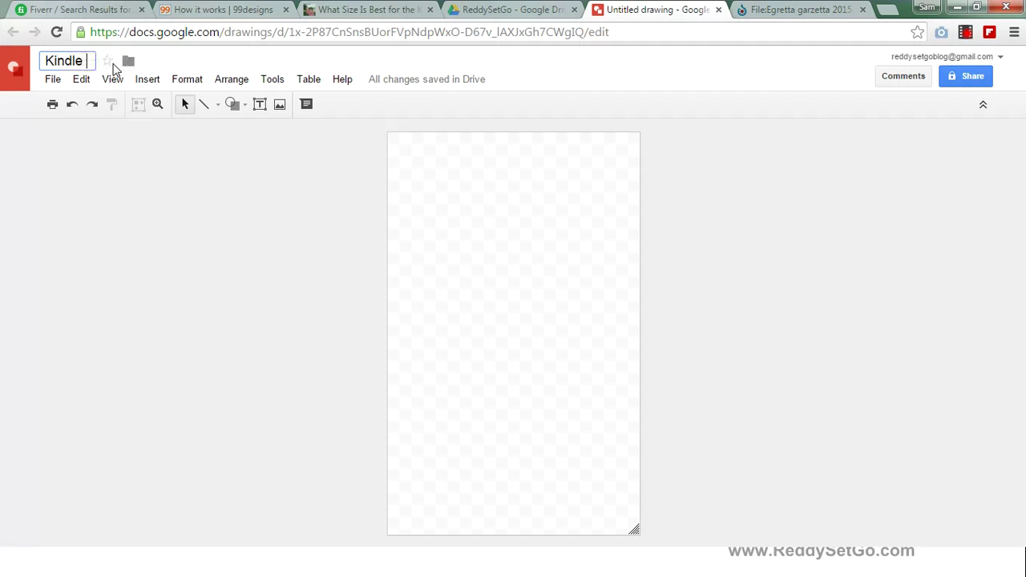
type("Ebook Cover")
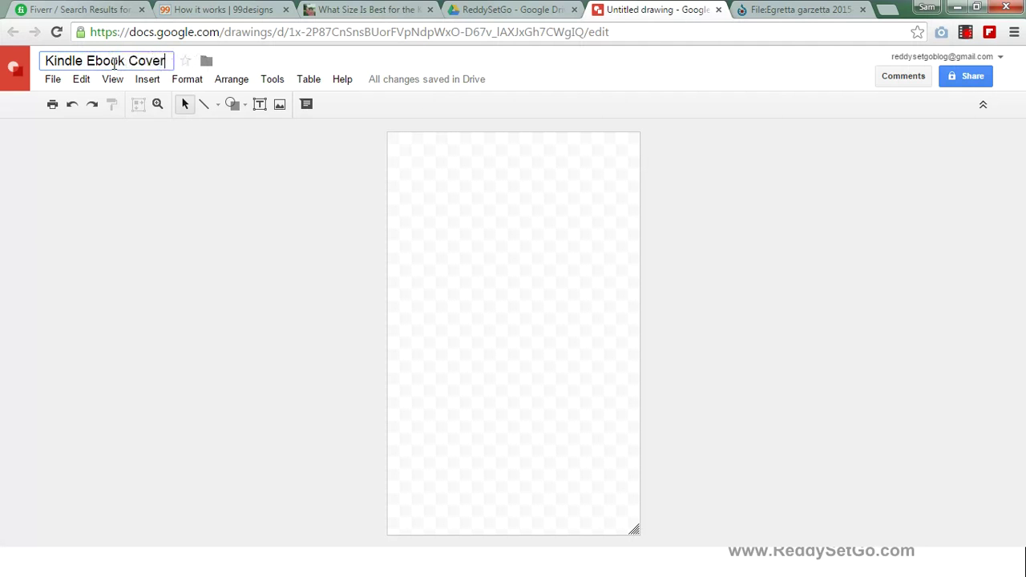
left_click(361, 254)
right_click(536, 229)
mouse_move(629, 314)
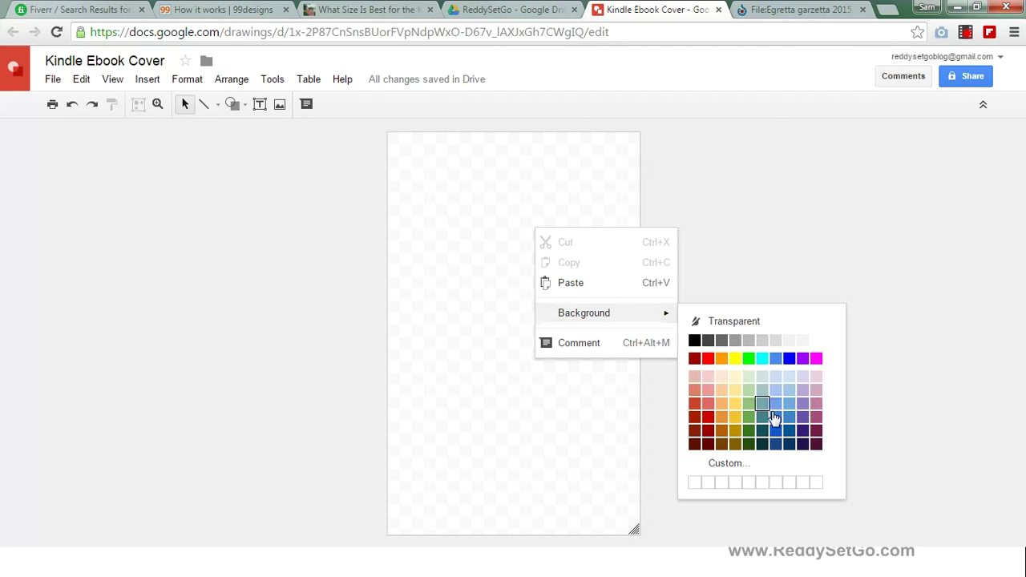
left_click(731, 463)
left_click_drag(515, 229, 492, 229)
left_click(535, 371)
Try a cornflower blue background on the blank cover page.
right_click(486, 236)
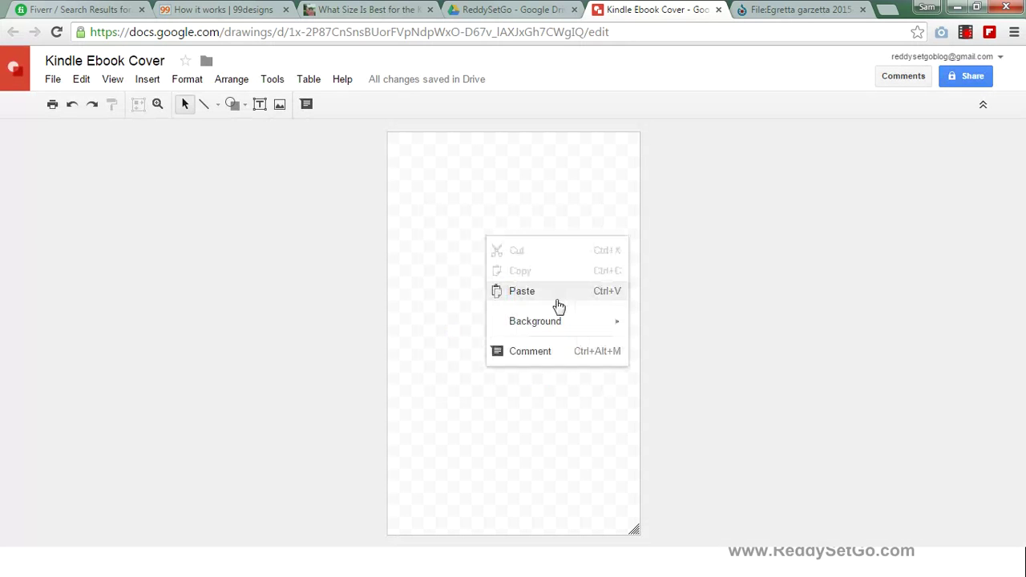
mouse_move(556, 323)
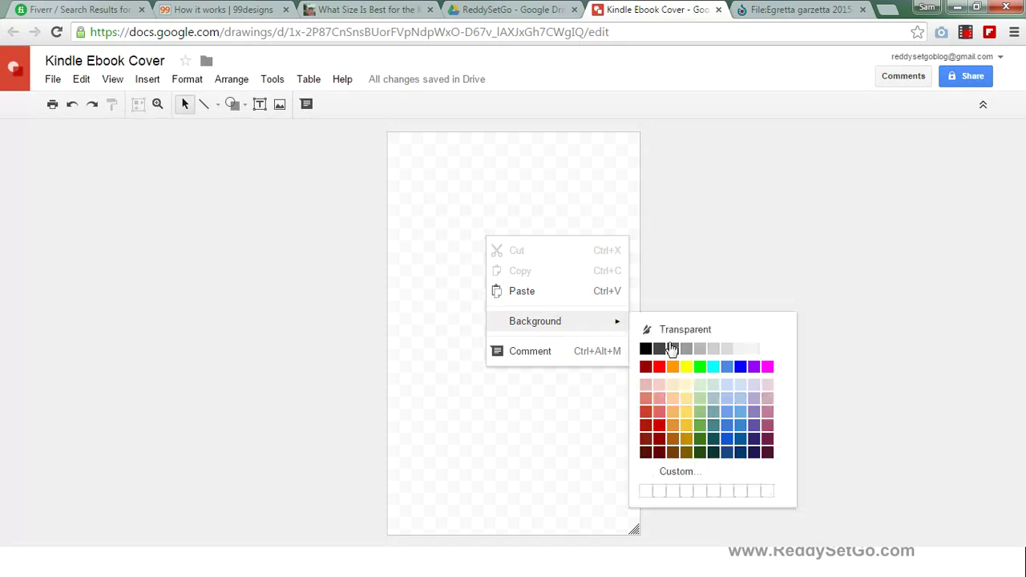
left_click(727, 369)
Set the cover page's background to white.
right_click(486, 197)
mouse_move(582, 282)
left_click(770, 306)
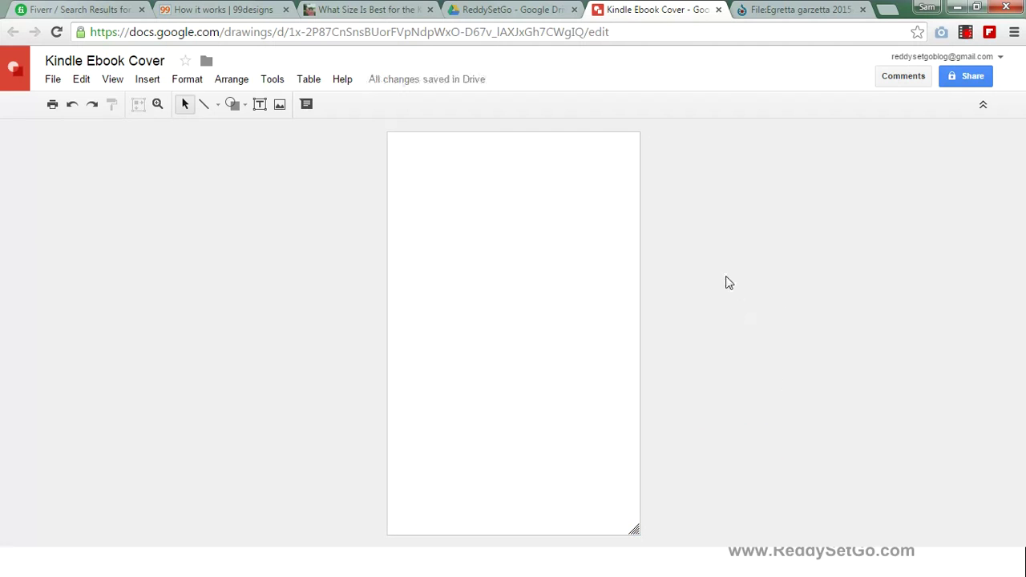
Draw a text box across the top of the cover page and stretch it to the page's right and top edges.
left_click(258, 105)
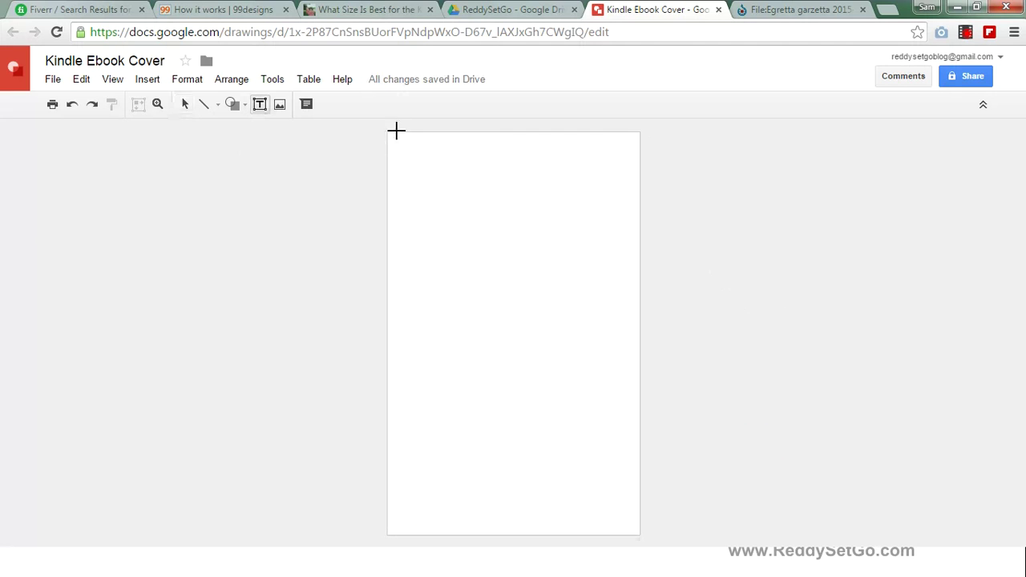
left_click_drag(389, 141, 624, 214)
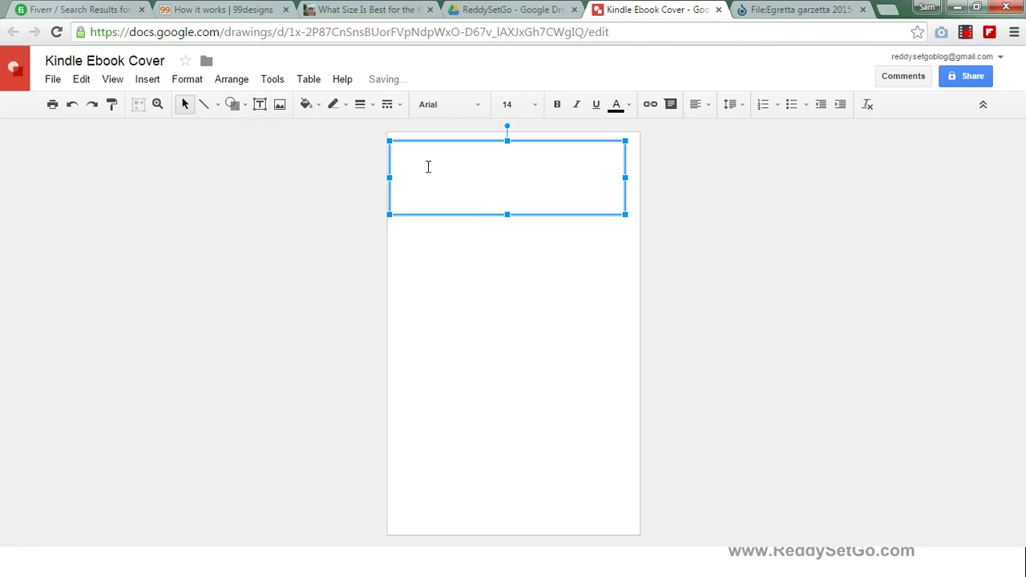
left_click_drag(629, 178, 639, 178)
left_click_drag(514, 135, 514, 127)
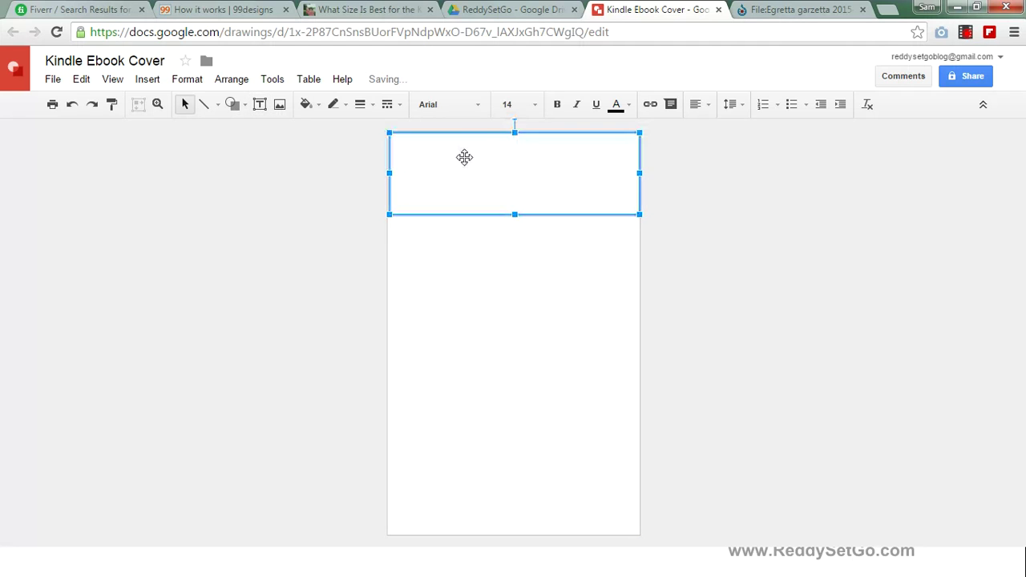
Enter "5 Secrets to Peace of Mind and Being One With Yourself" in the text box at font size 250.
left_click(507, 105)
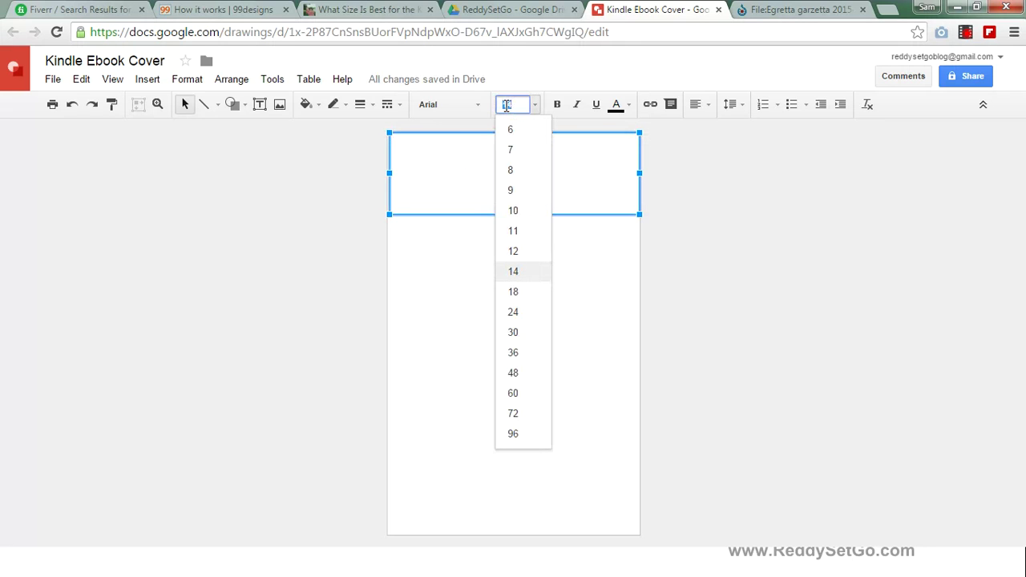
type("250")
key("Return")
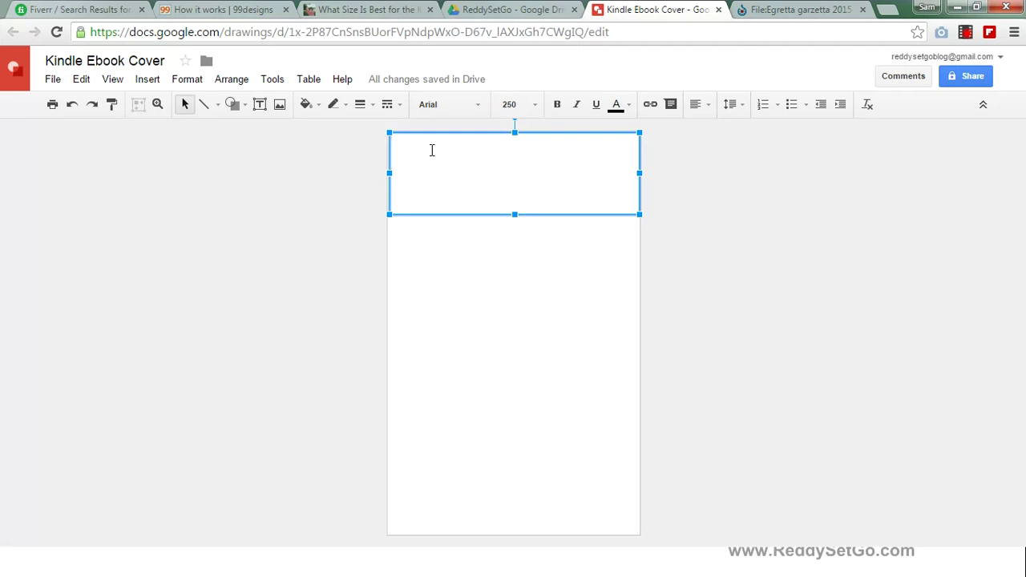
type("5 Secrets")
key("BackSpace")
key("BackSpace")
type("s to")
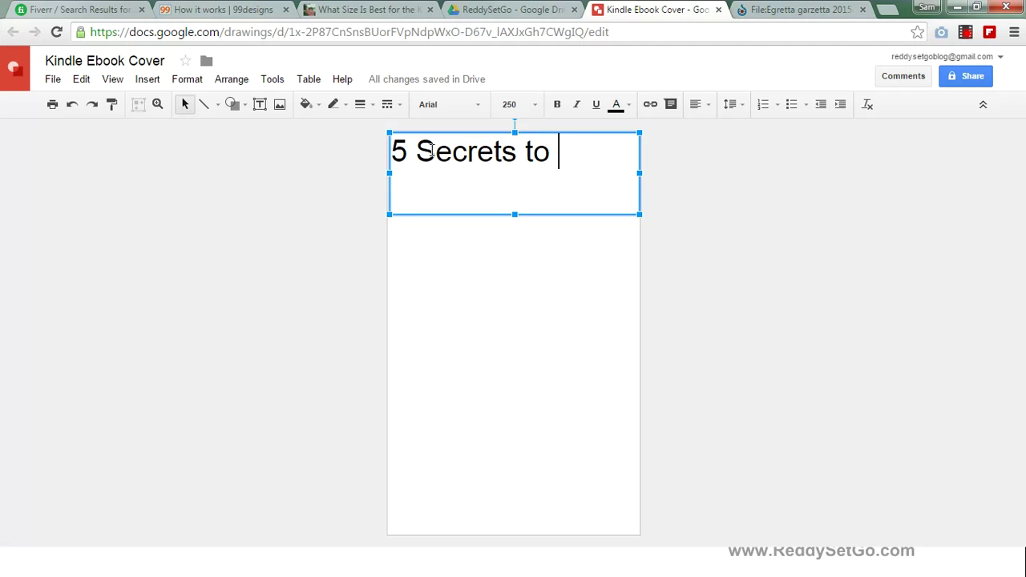
type("Peace of Mind ")
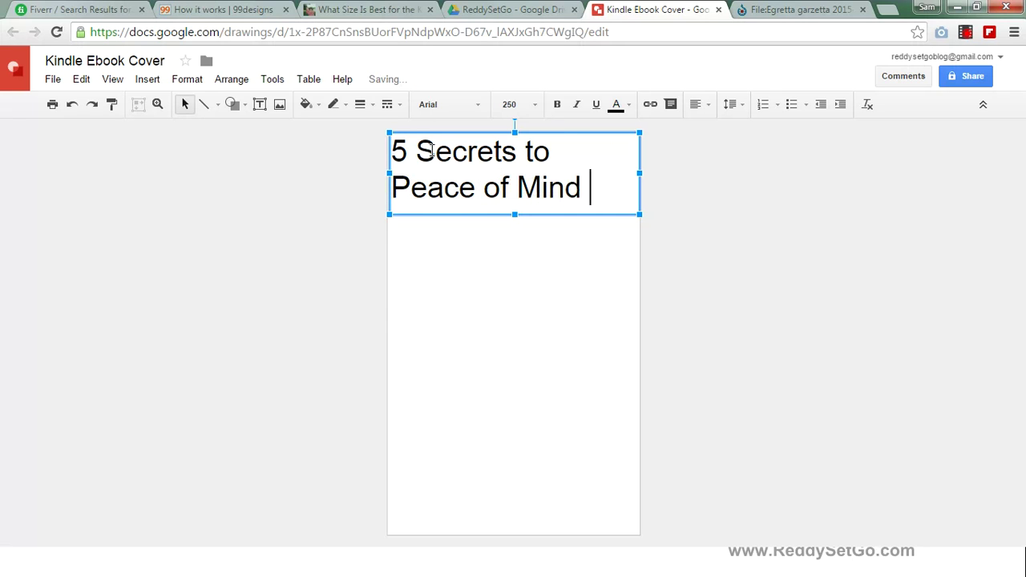
type("and Being One With Yours")
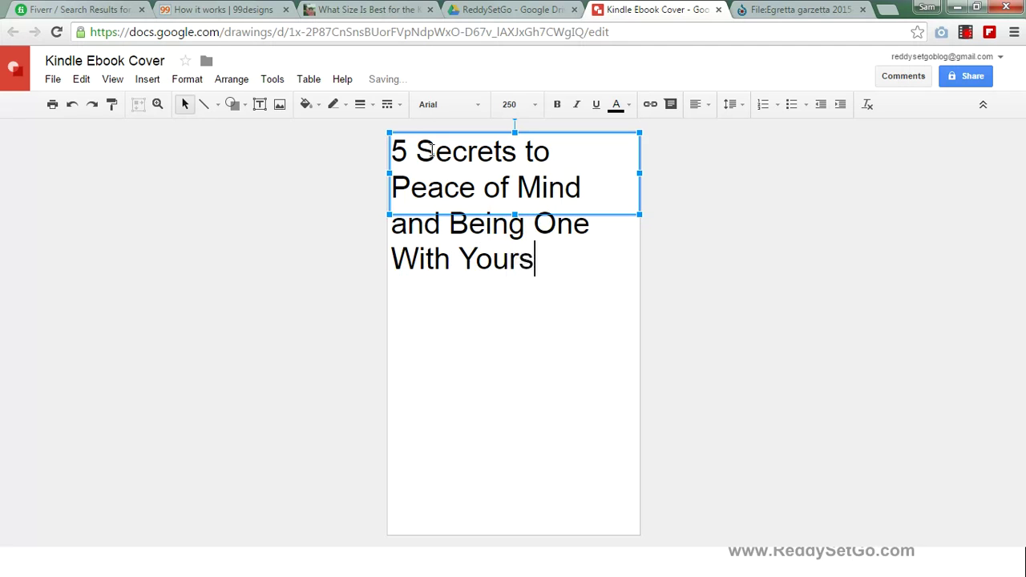
type("elf")
Center the title text horizontally and extend the text box downward to enclose all of its lines.
double_click(457, 152)
left_click_drag(398, 153, 654, 299)
left_click(698, 105)
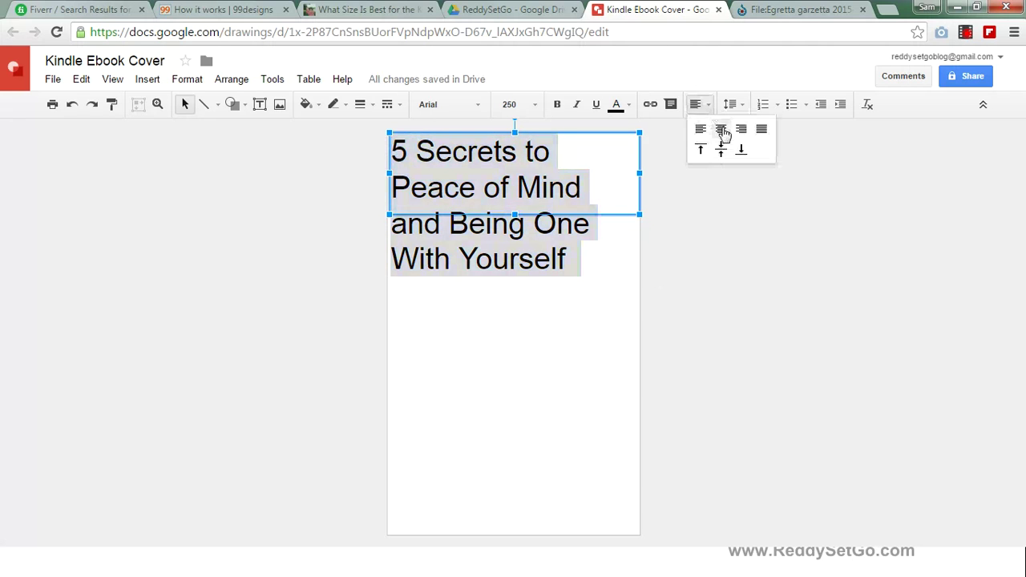
left_click(724, 133)
left_click_drag(515, 213, 520, 287)
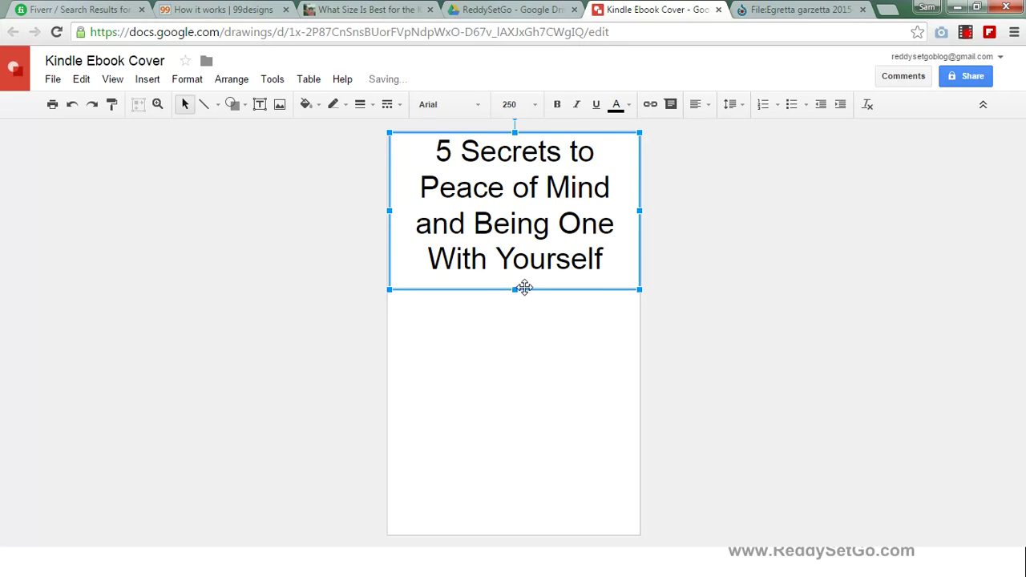
Set the font of the whole title to Lato.
left_click_drag(433, 152, 618, 273)
triple_click(567, 252)
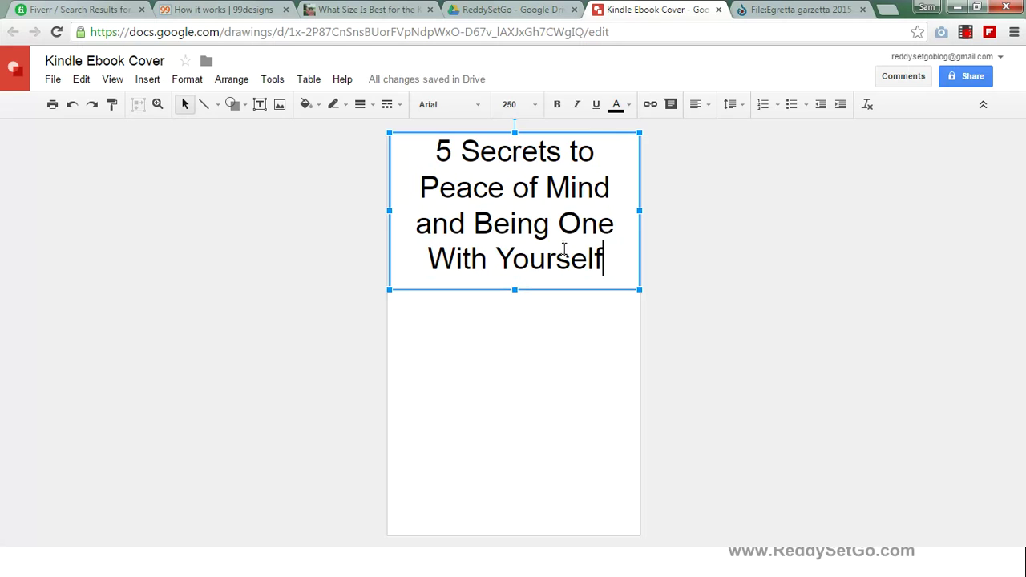
left_click(484, 105)
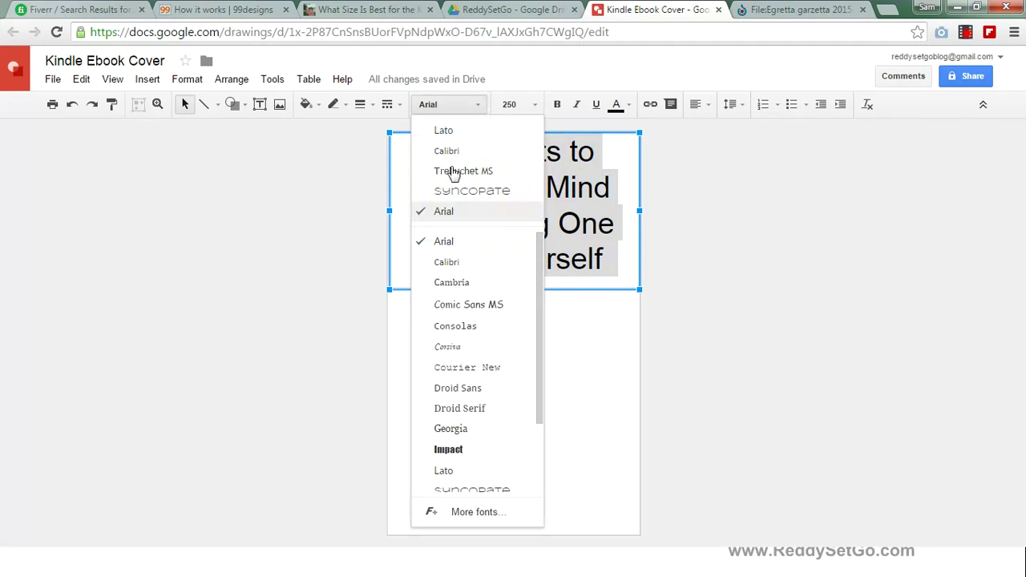
left_click(445, 471)
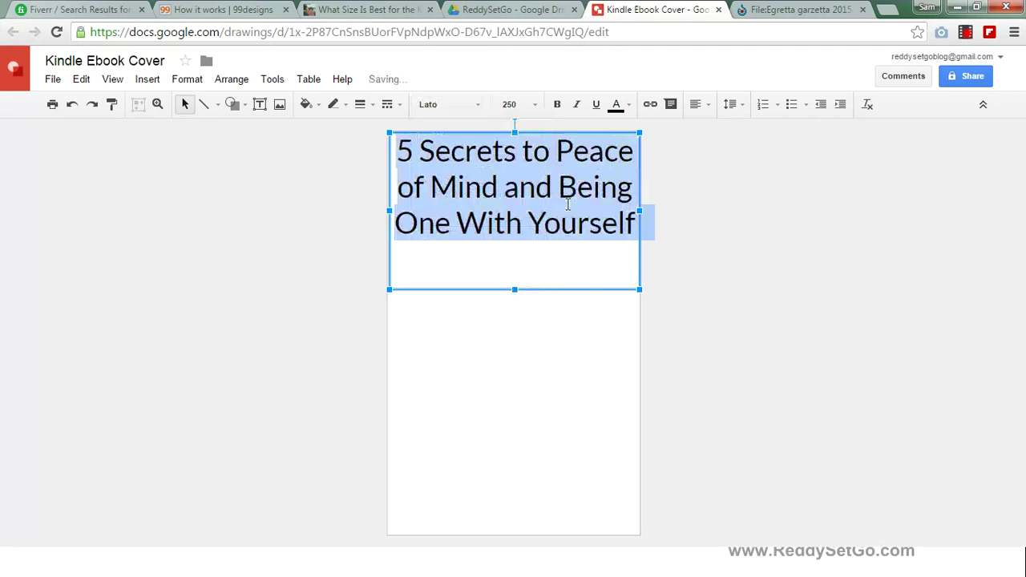
Break the title line after "5 Secrets to" and insert "Having" before "Peace of Mind".
left_click(553, 164)
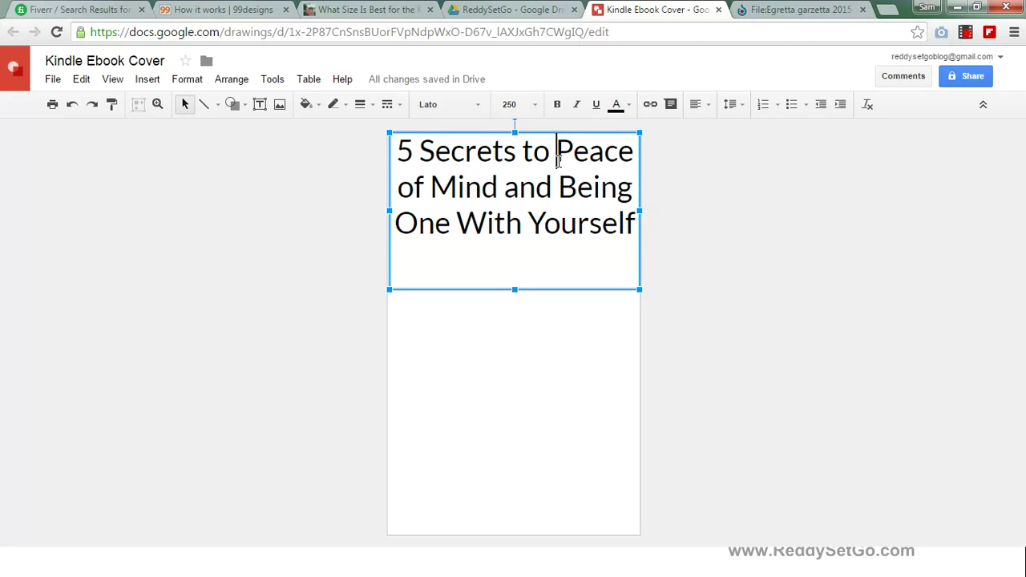
key("Return")
left_click(598, 157)
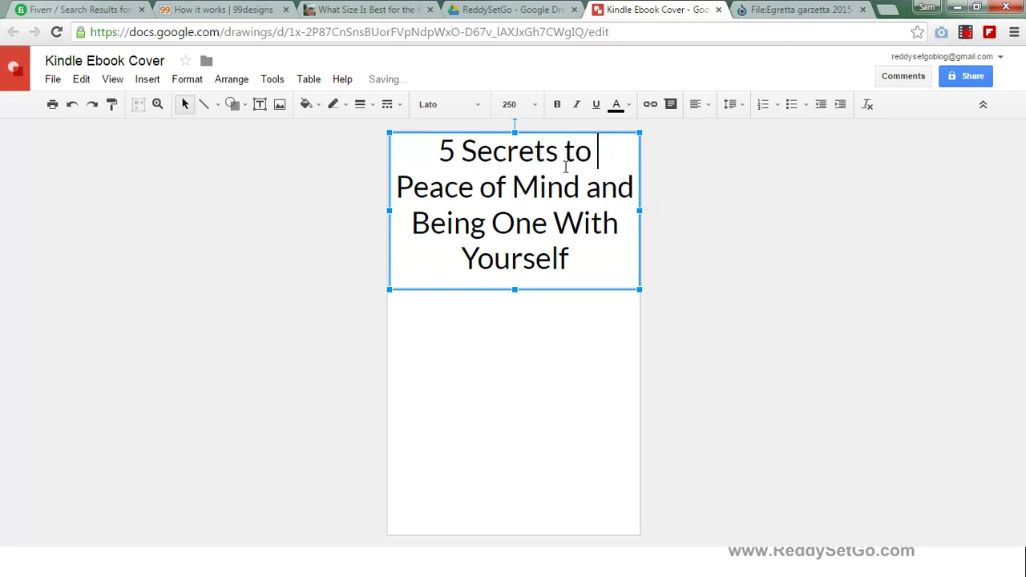
type("Hacvin")
key("BackSpace")
key("BackSpace")
key("BackSpace")
key("BackSpace")
type("ving")
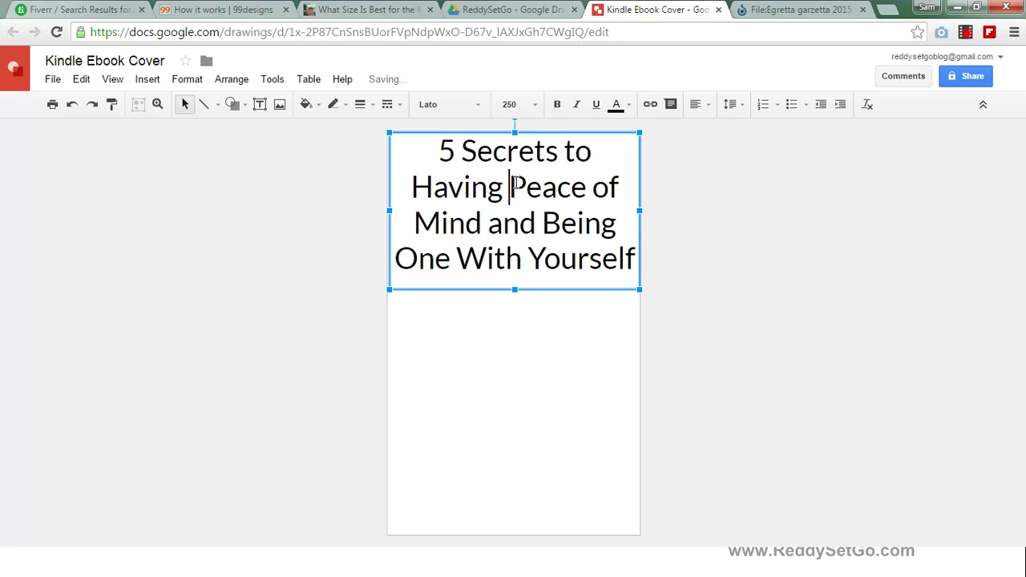
Add a "by" line with the author's name below the title and open its font size for editing.
left_click(632, 263)
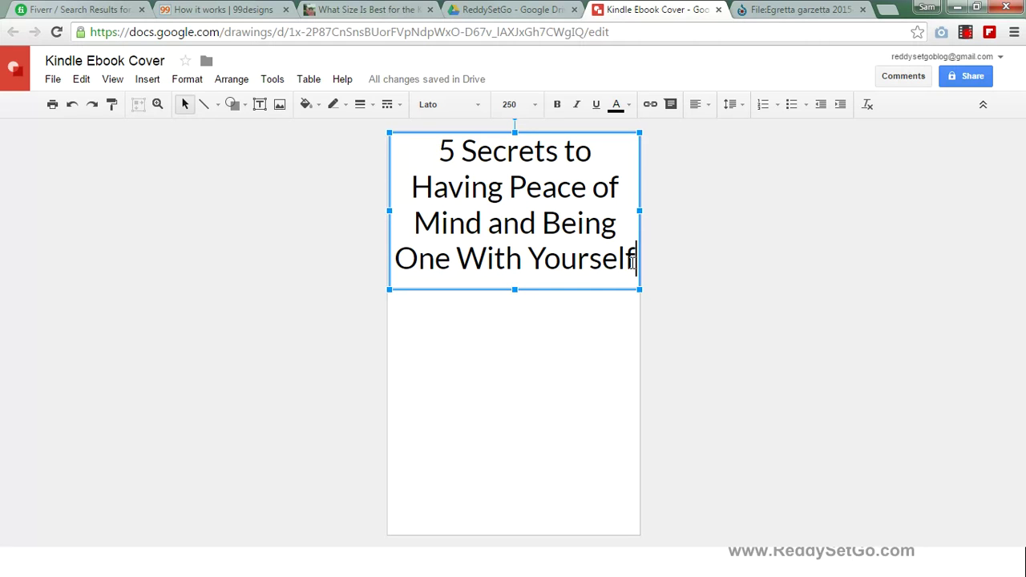
key("Return")
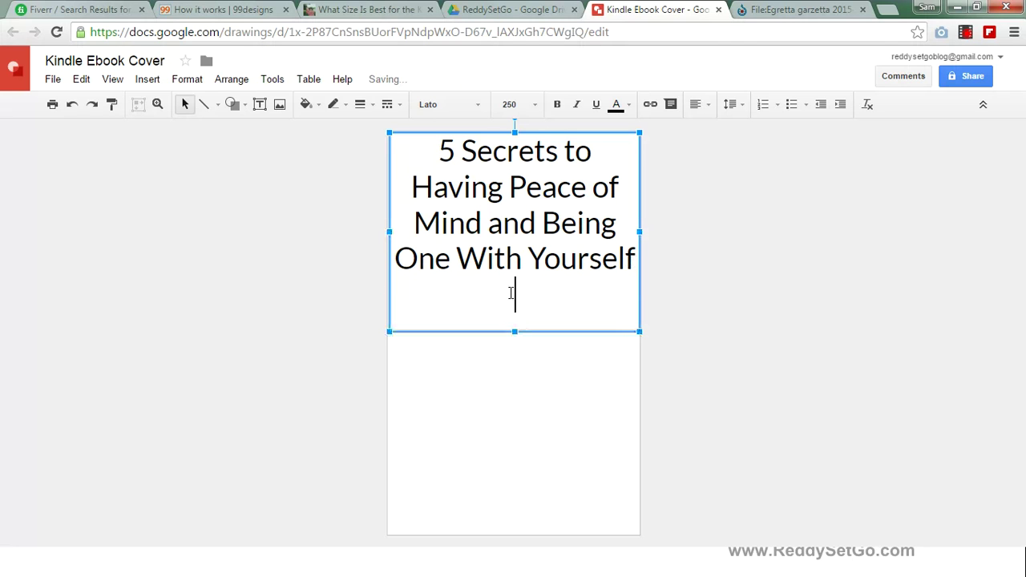
type("by Sam Reddy")
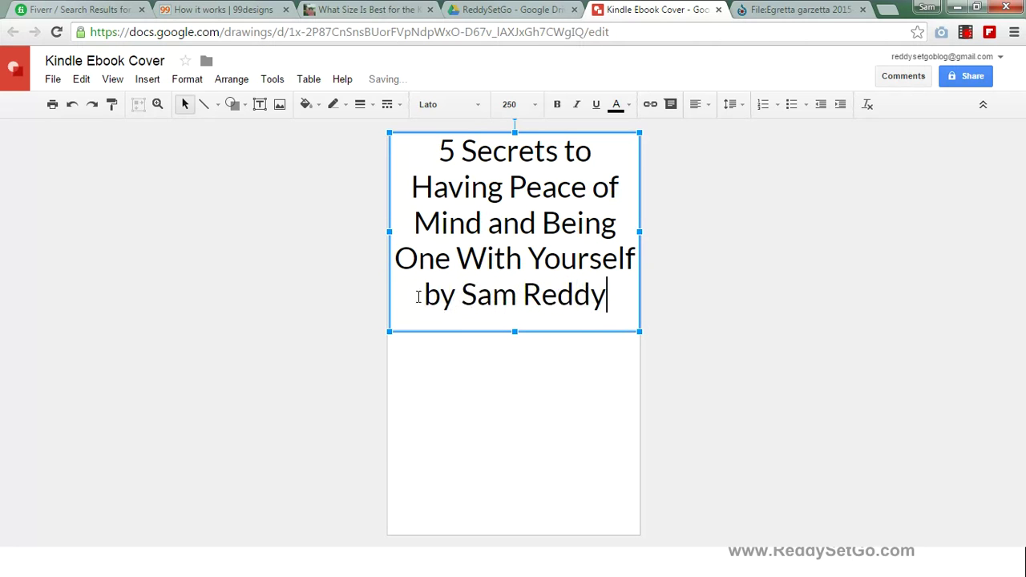
left_click_drag(417, 297, 603, 298)
left_click(514, 104)
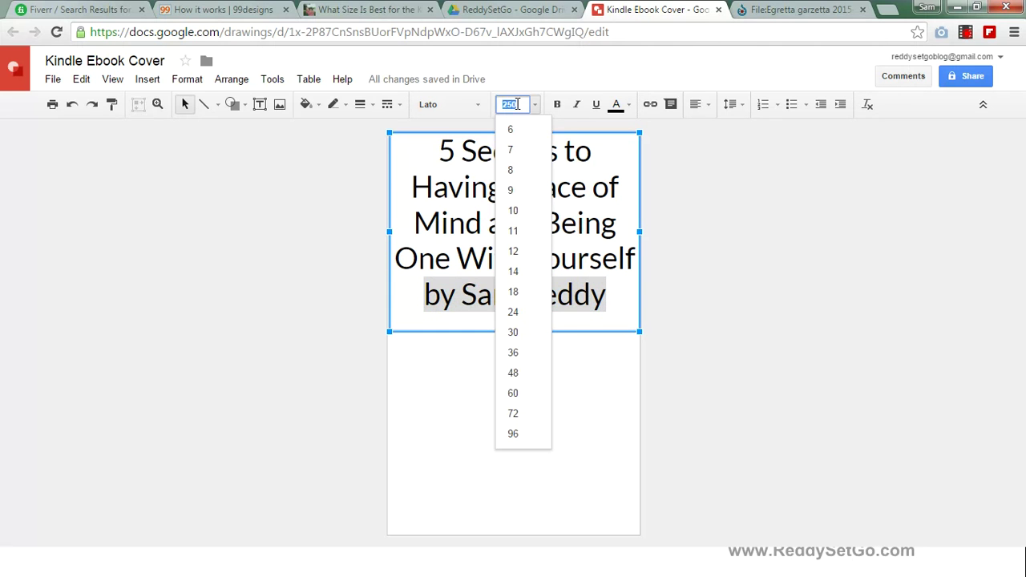
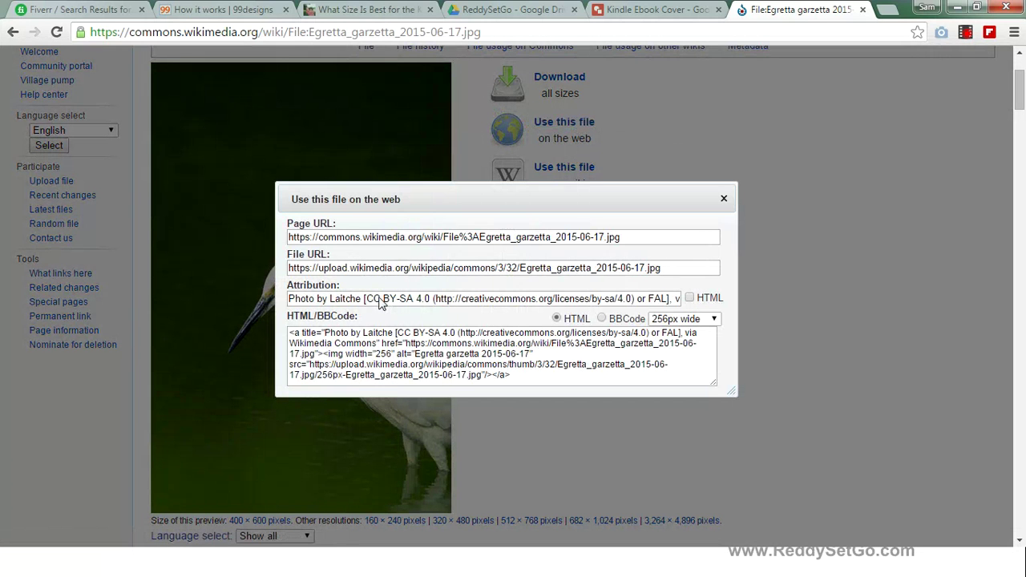
Select the egret photo's attribution text, close the web-use dialog and copy the photo from the Wikimedia Commons page.
left_click(382, 299)
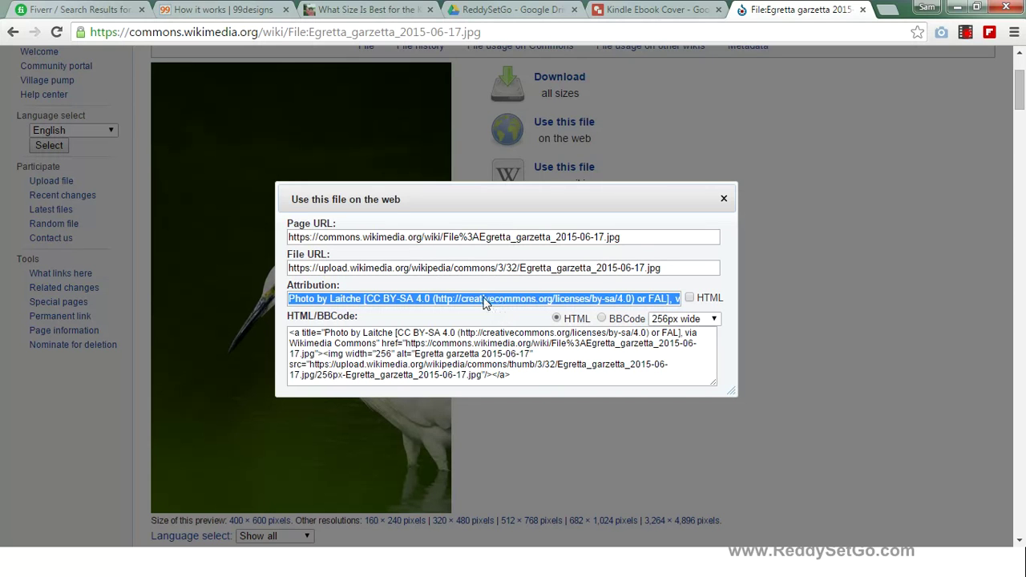
left_click(724, 200)
right_click(300, 192)
left_click(360, 341)
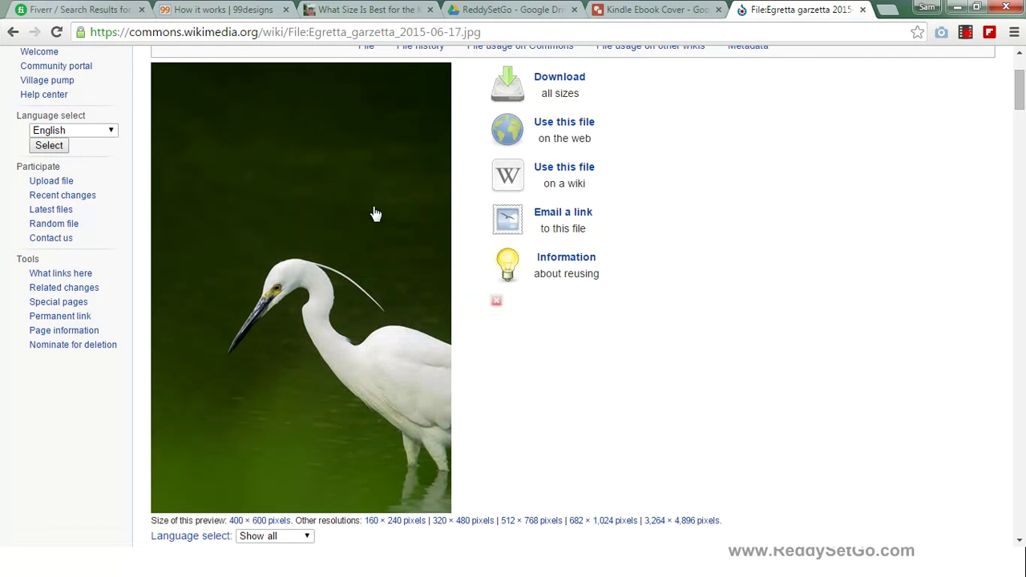
Close the cover drawing and reopen Kindle Ebook Cover from the ReddySetGo folder in Google Drive.
middle_click(687, 7)
left_click(553, 9)
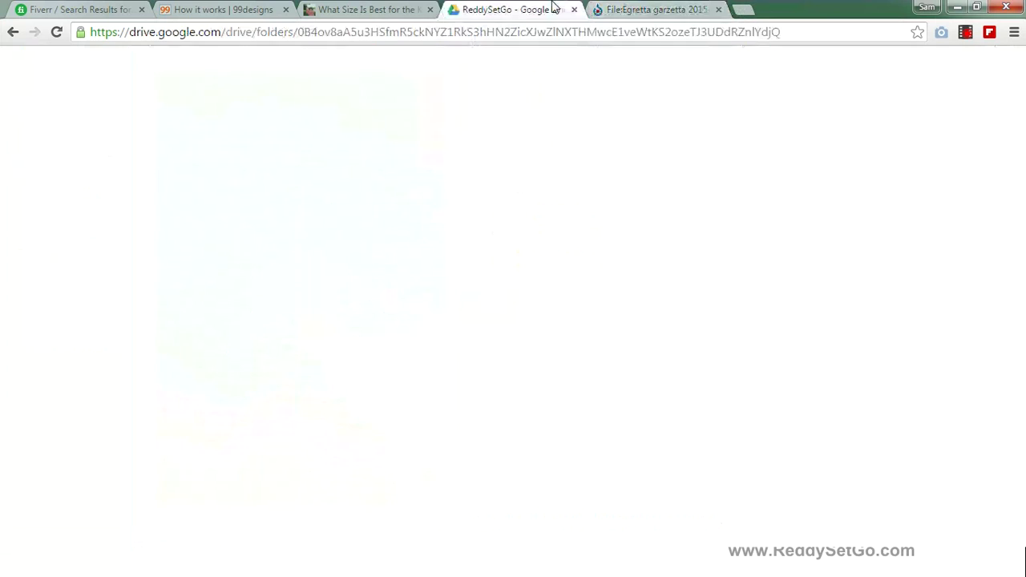
left_click(236, 199)
double_click(236, 198)
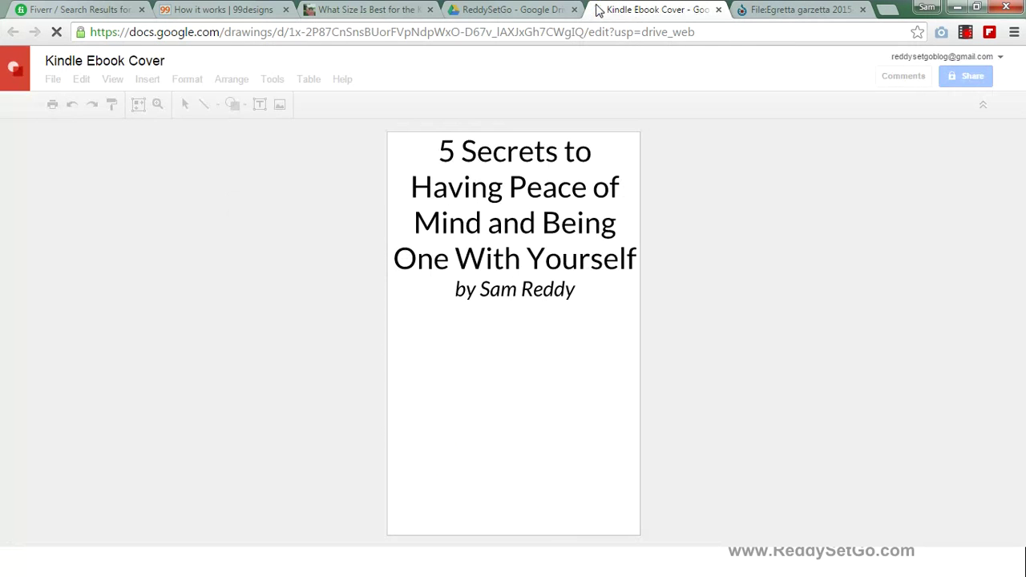
Copy the egret photo from the Wikimedia Commons page and paste it into the Kindle Ebook Cover drawing.
left_click(802, 9)
right_click(366, 206)
left_click(417, 336)
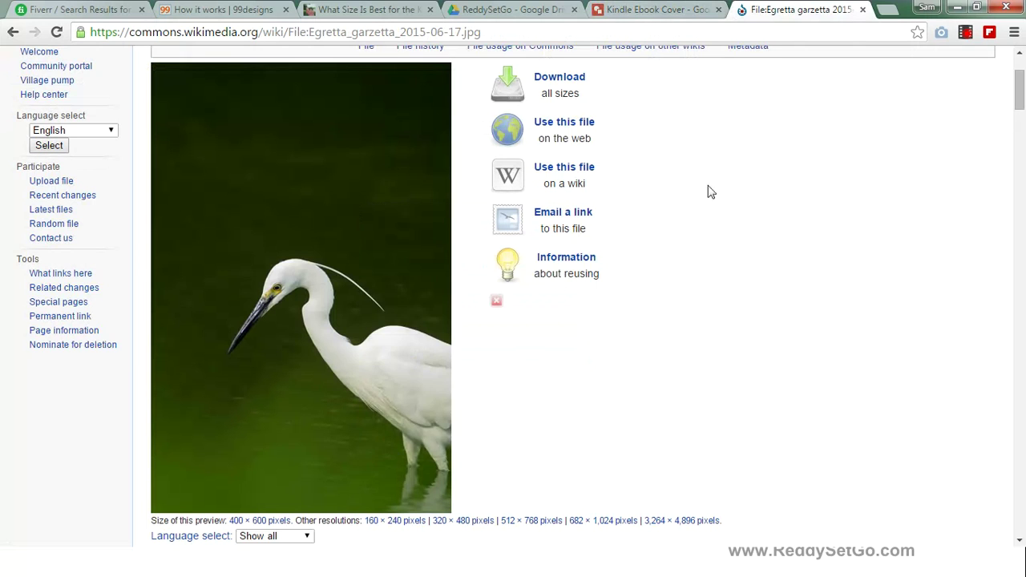
left_click(682, 9)
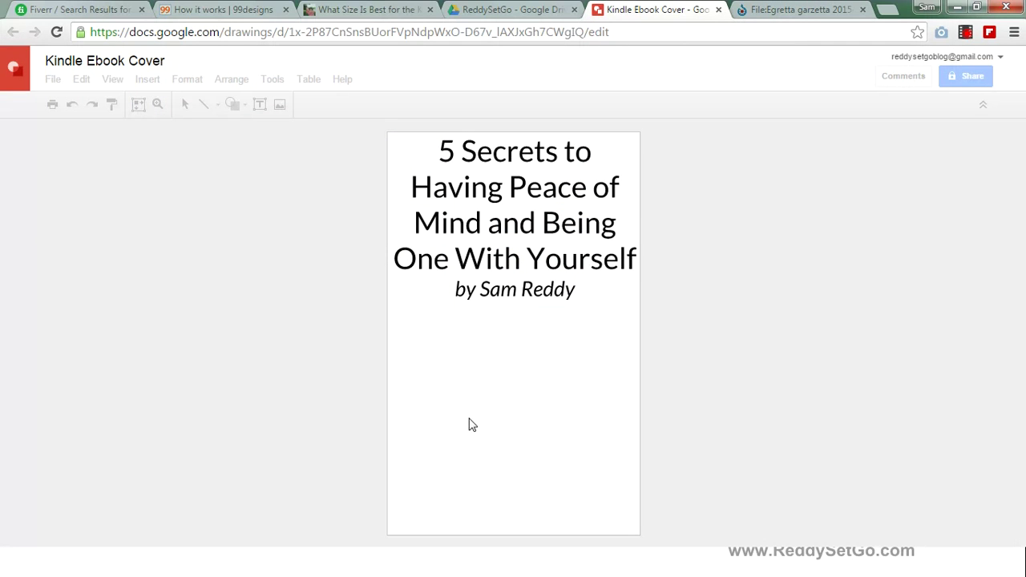
key("ctrl+v")
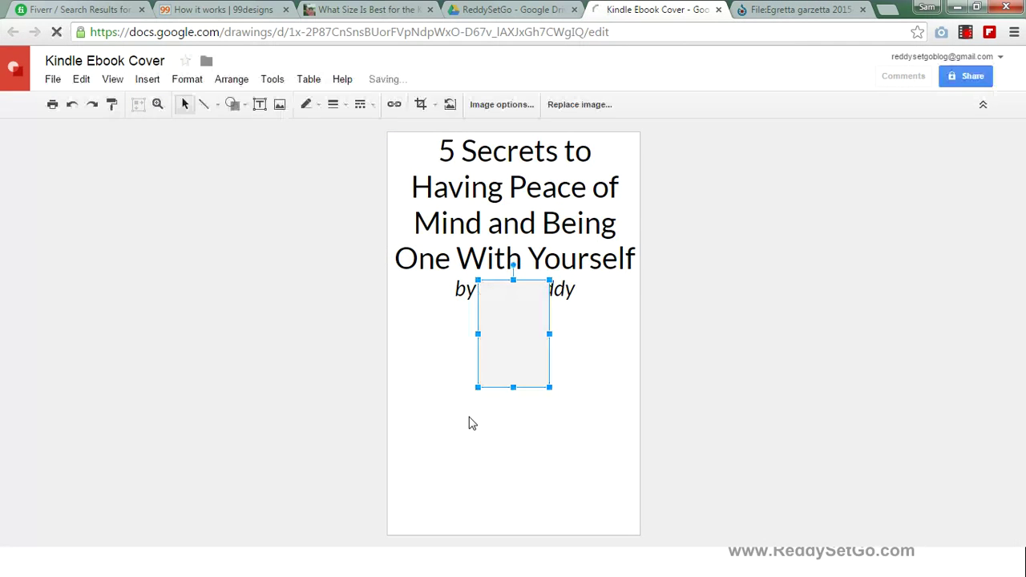
Move the egret photo to the cover page's bottom-left corner and enlarge it to the full page width.
left_click_drag(499, 355, 414, 500)
left_click_drag(458, 428, 641, 155)
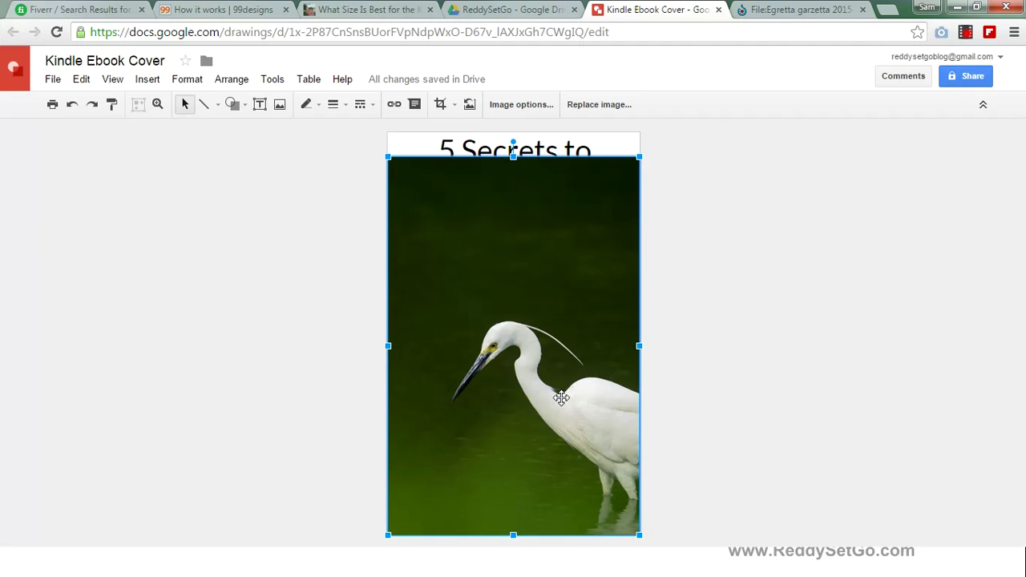
left_click(729, 307)
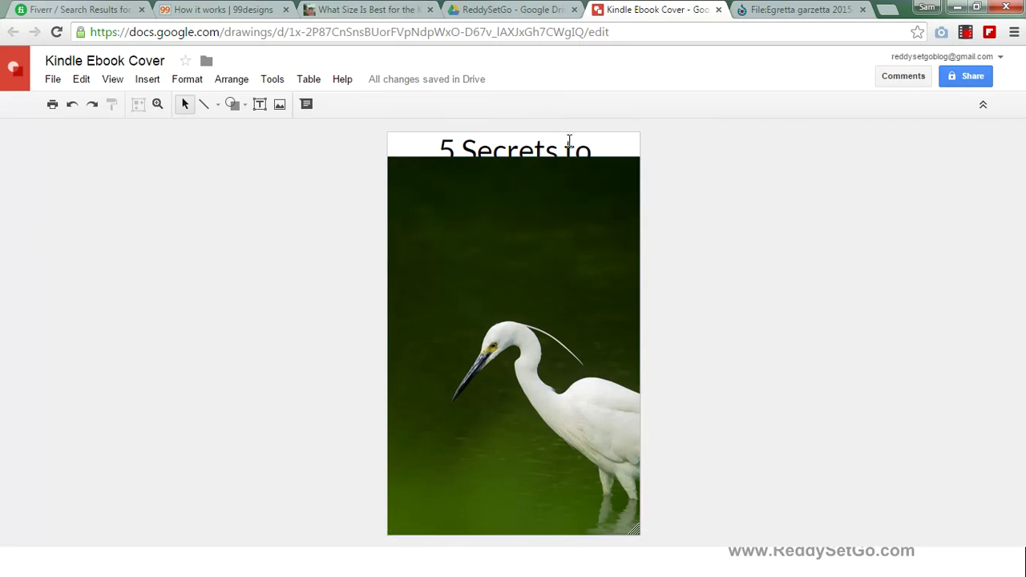
left_click(574, 283)
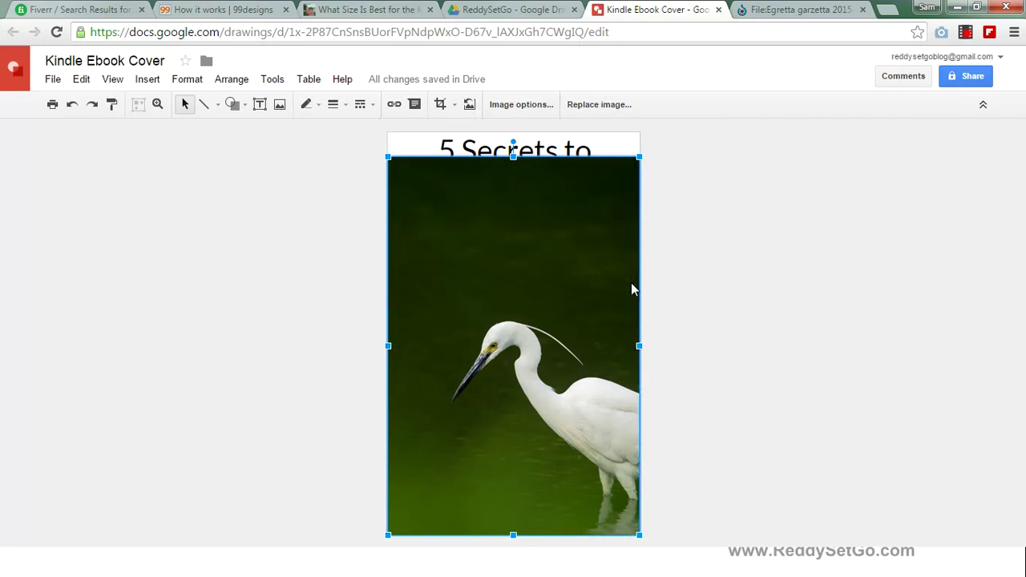
Crop a vertical strip off the left side of the egret photo, stopping just short of the beak.
double_click(500, 306)
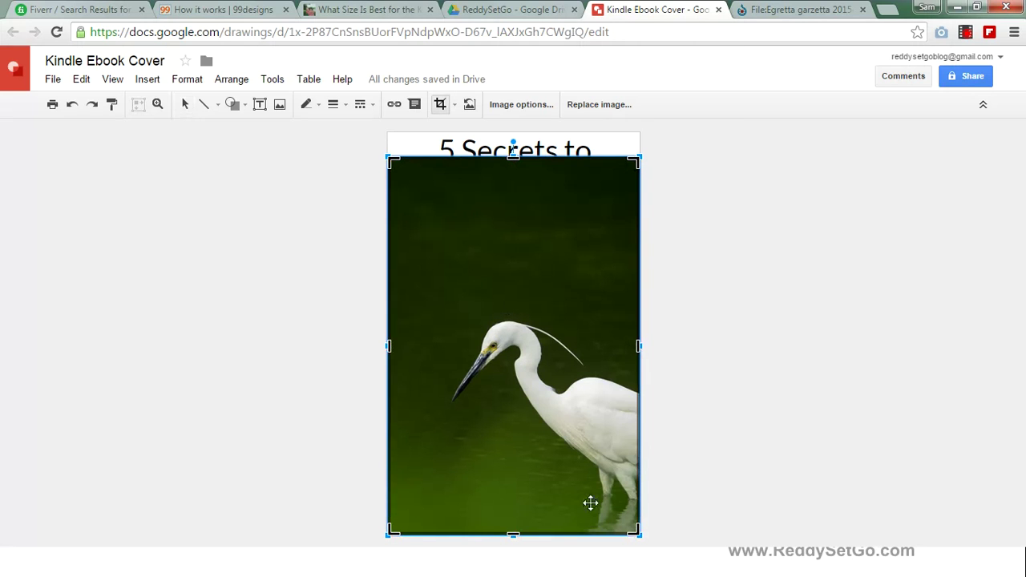
left_click_drag(391, 349, 414, 349)
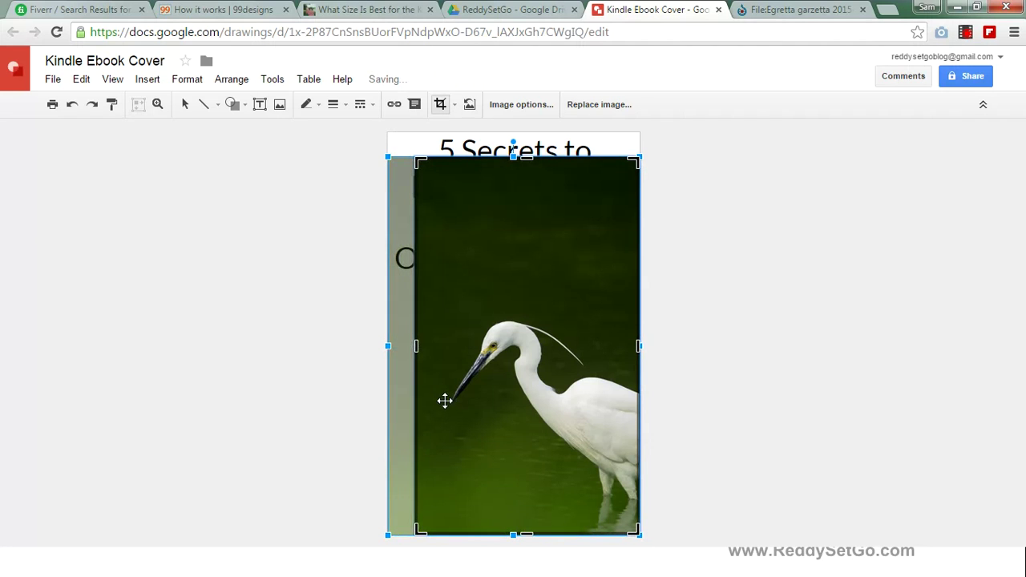
key("ctrl+z")
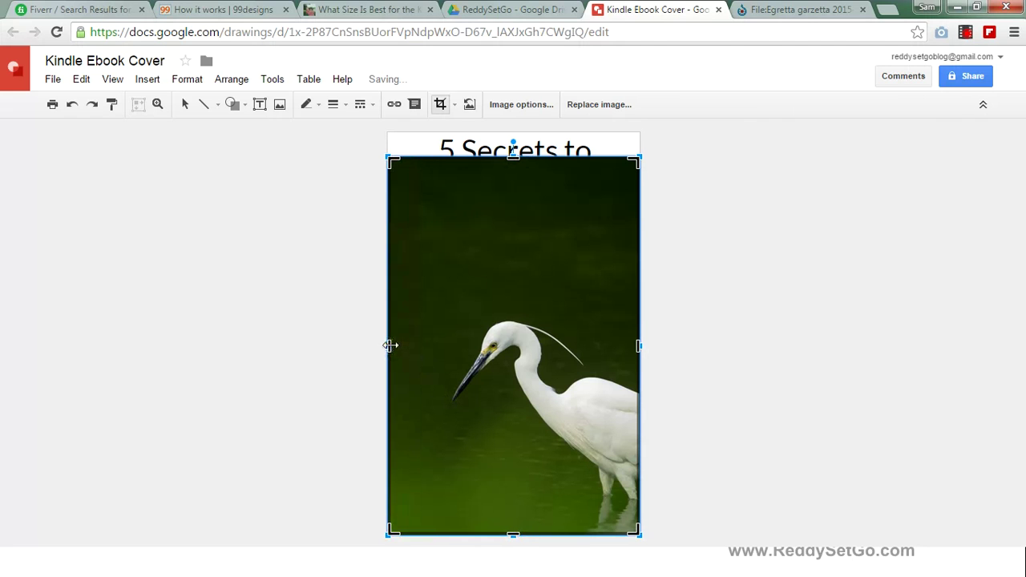
left_click_drag(393, 345, 425, 345)
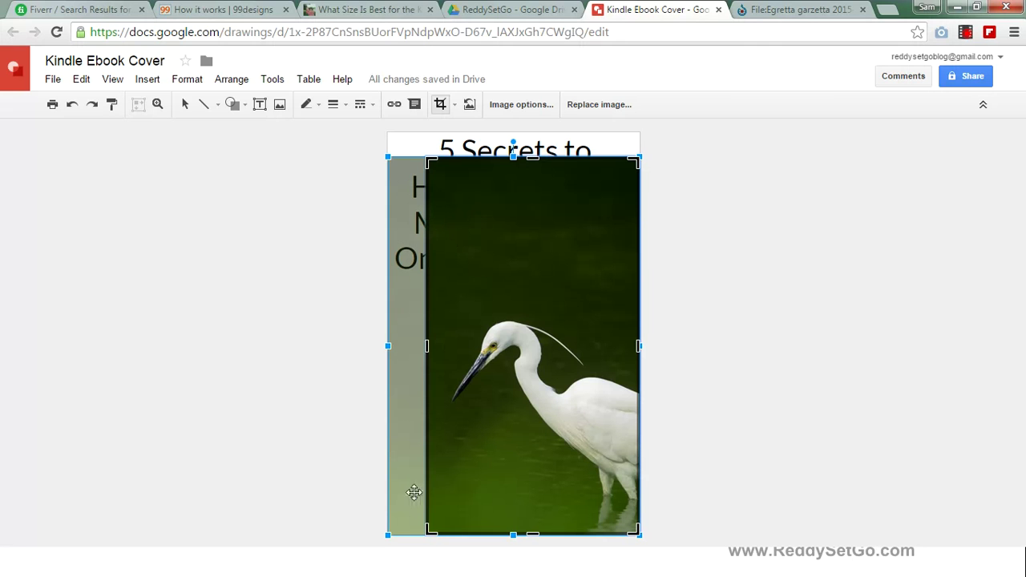
key("Return")
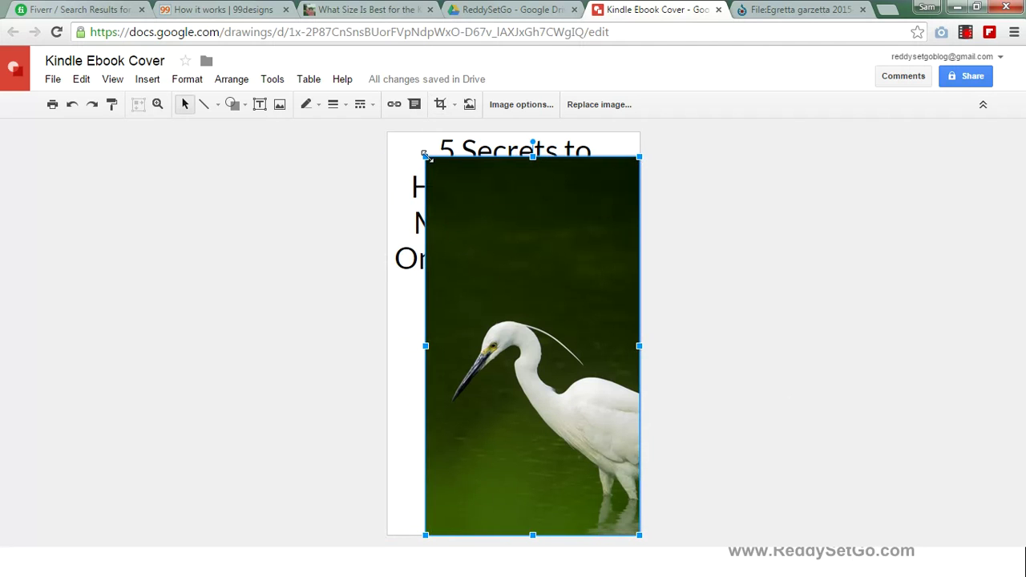
Enlarge the egret photo to the page's top edge and extend its left crop boundary to the page's left edge.
left_click_drag(425, 154, 408, 147)
double_click(451, 253)
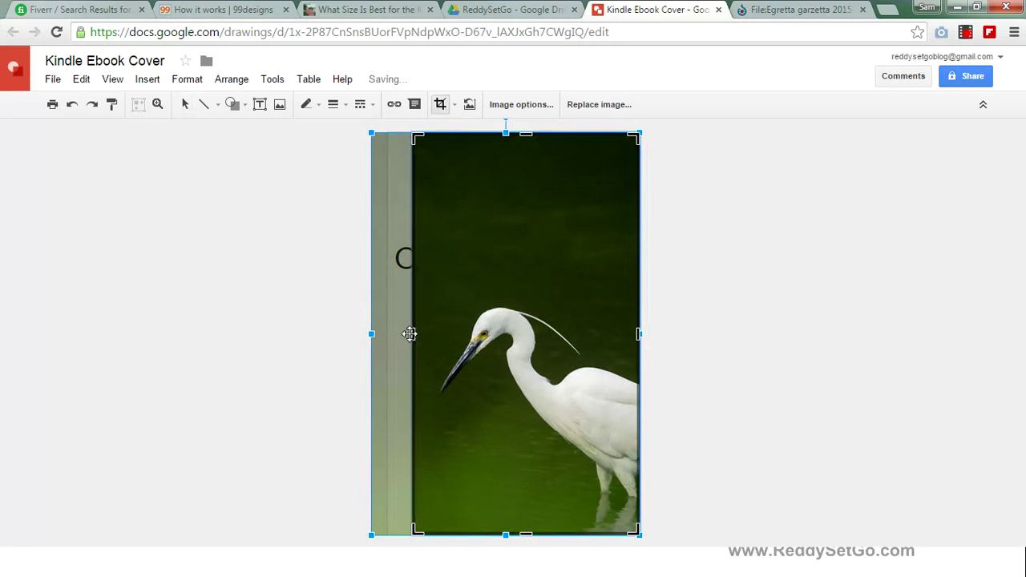
left_click_drag(409, 333, 388, 334)
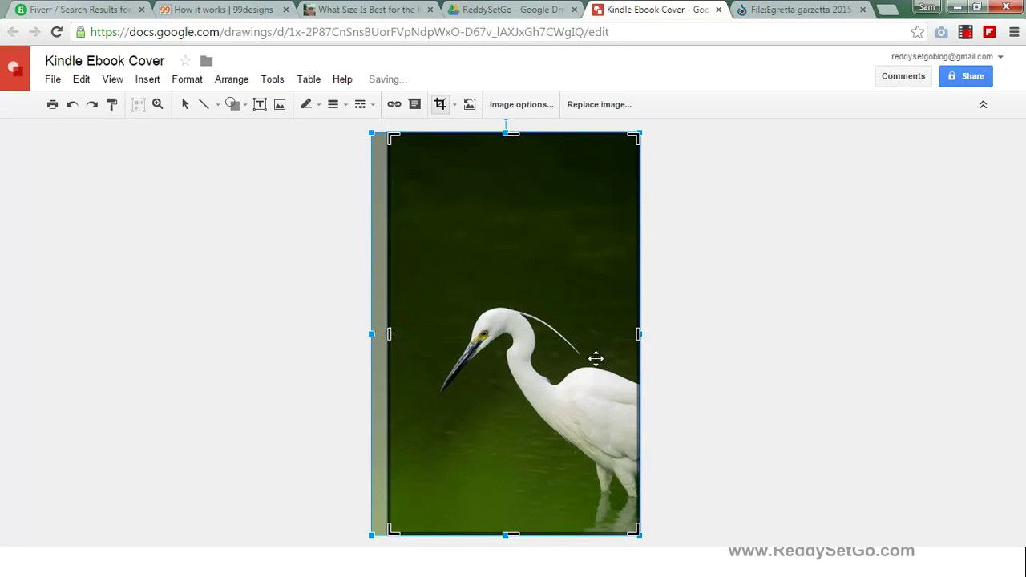
Finish cropping the egret photo and send it to the back, behind the title and byline text.
left_click(668, 366)
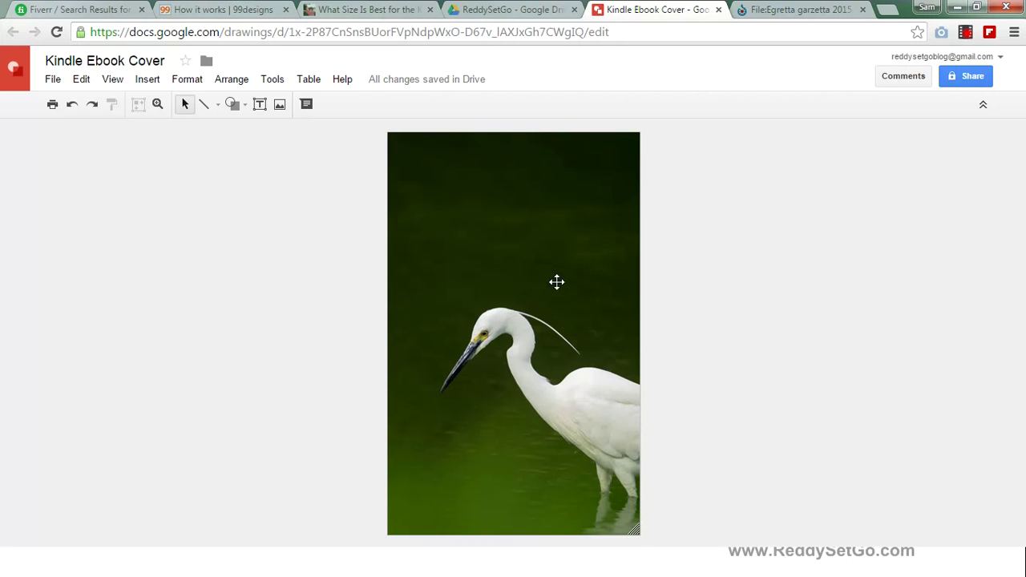
left_click(556, 282)
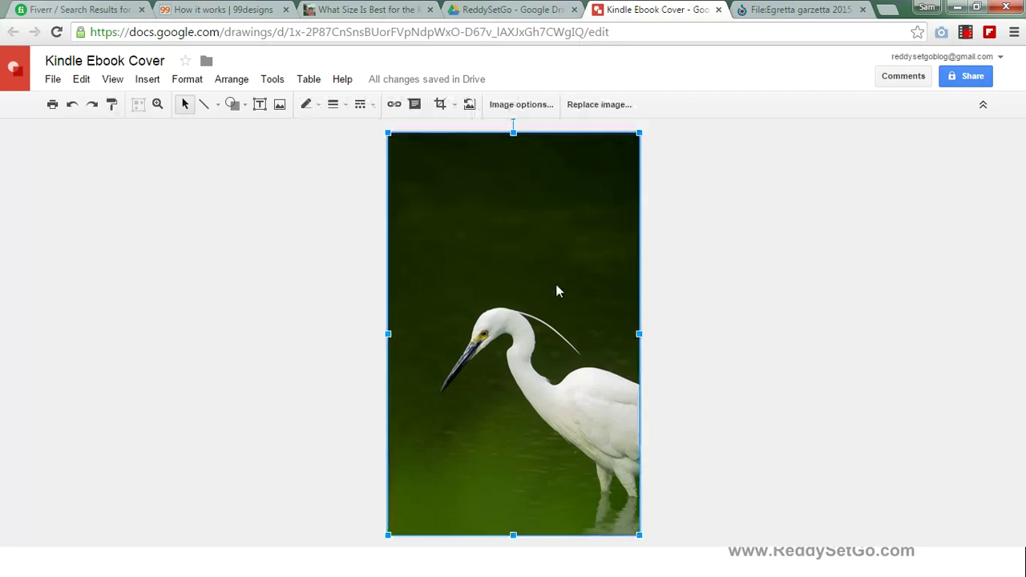
left_click(145, 80)
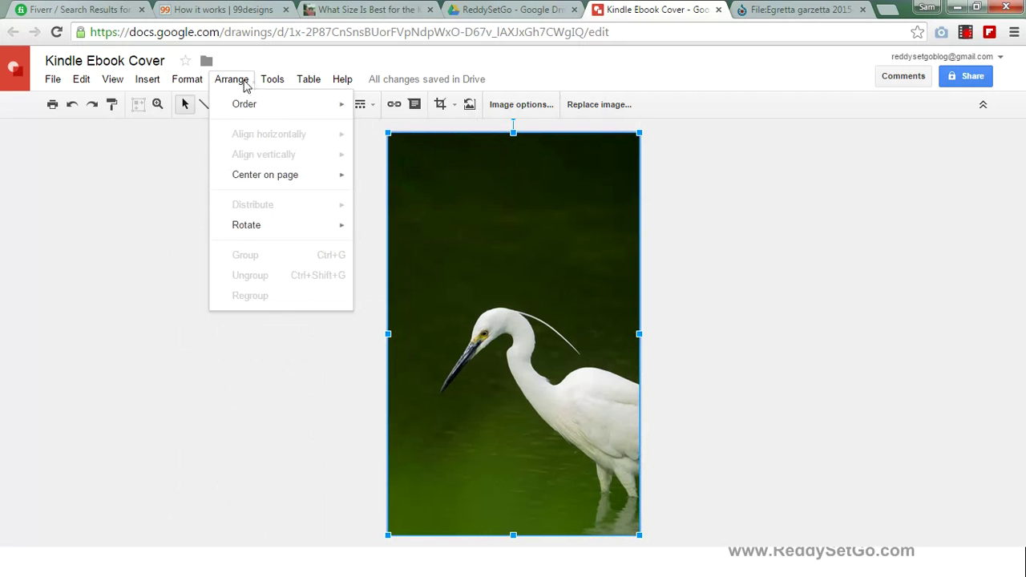
mouse_move(147, 81)
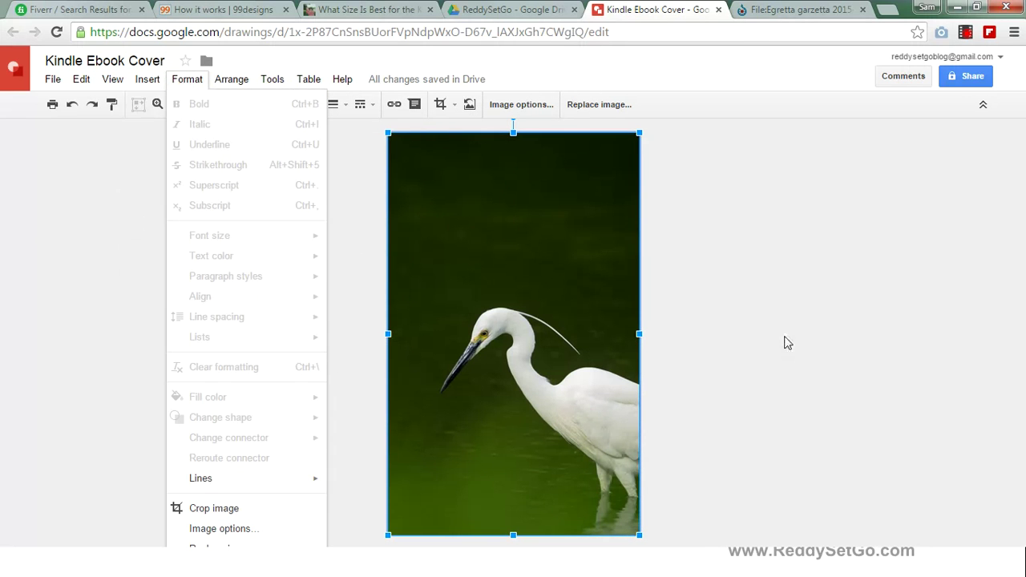
left_click(597, 276)
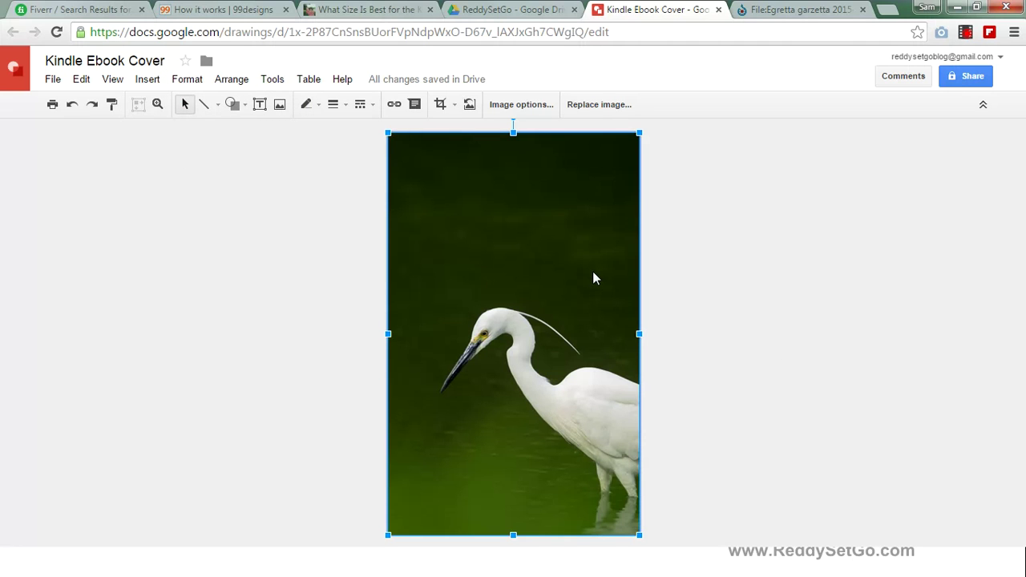
key("ctrl+shift+Down")
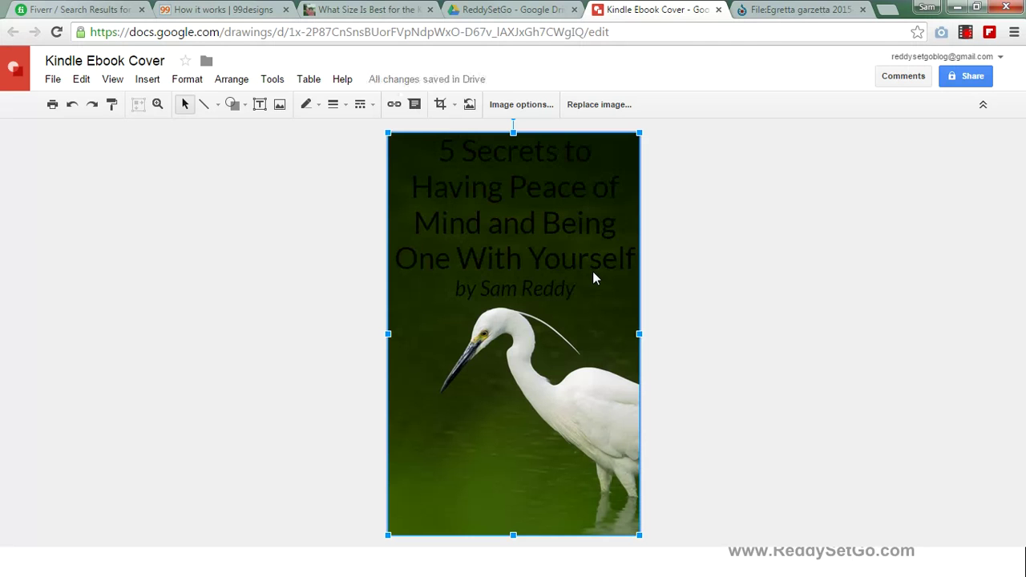
Send the title text box behind the egret photo, and bring it back to the front.
triple_click(564, 228)
double_click(564, 229)
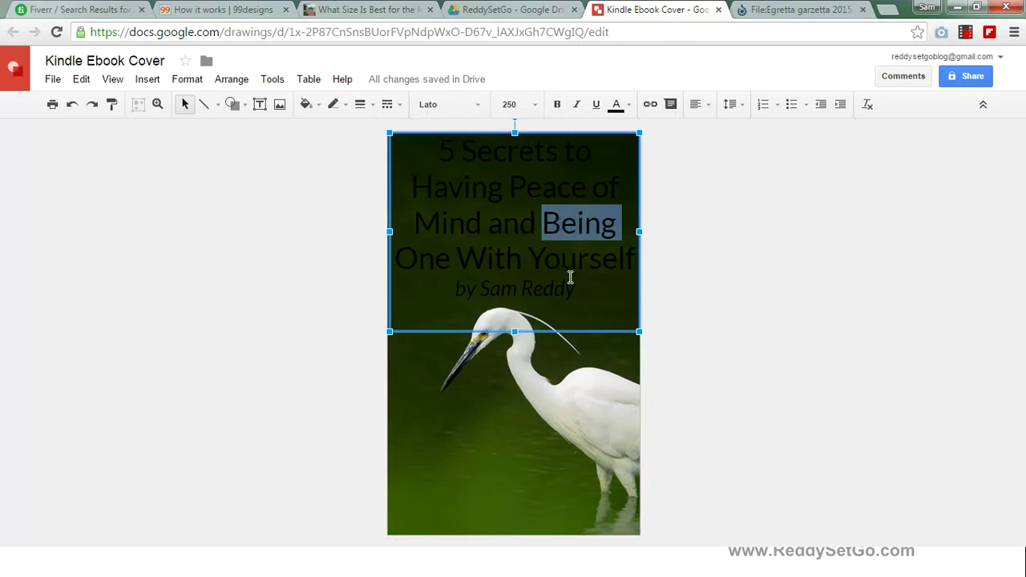
left_click(569, 278)
left_click(580, 333)
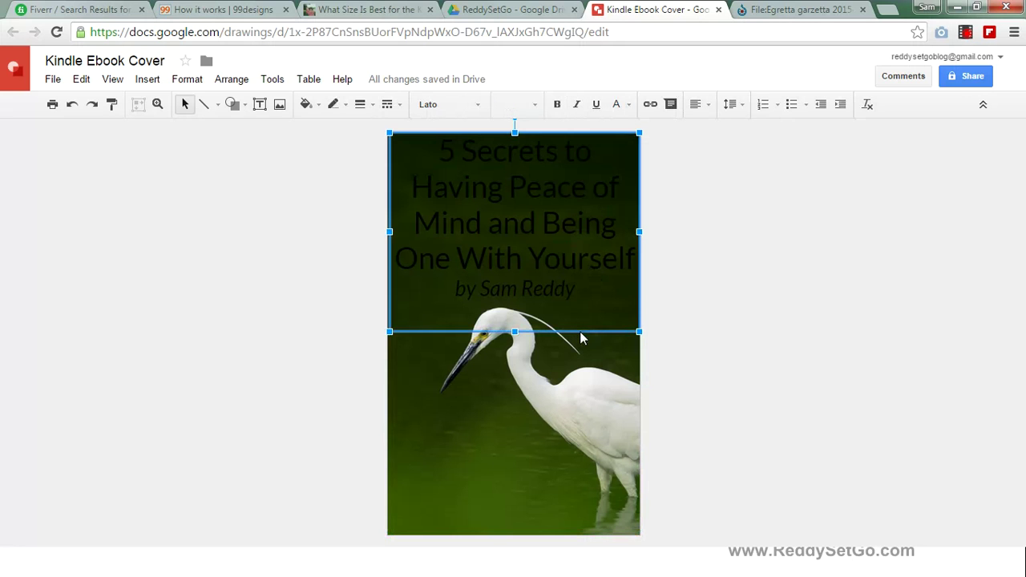
key("ctrl+shift+Down")
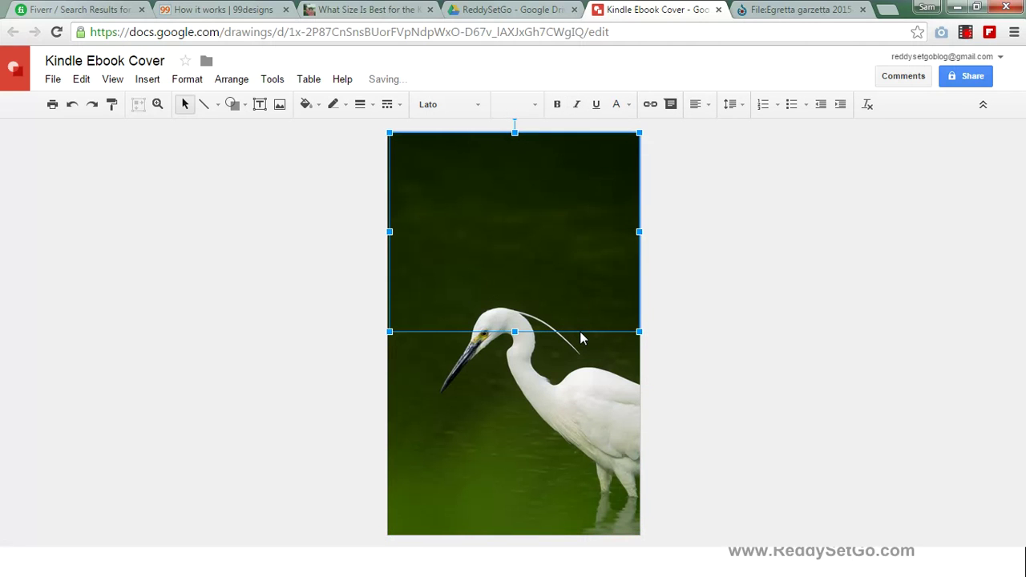
key("ctrl+shift+Up")
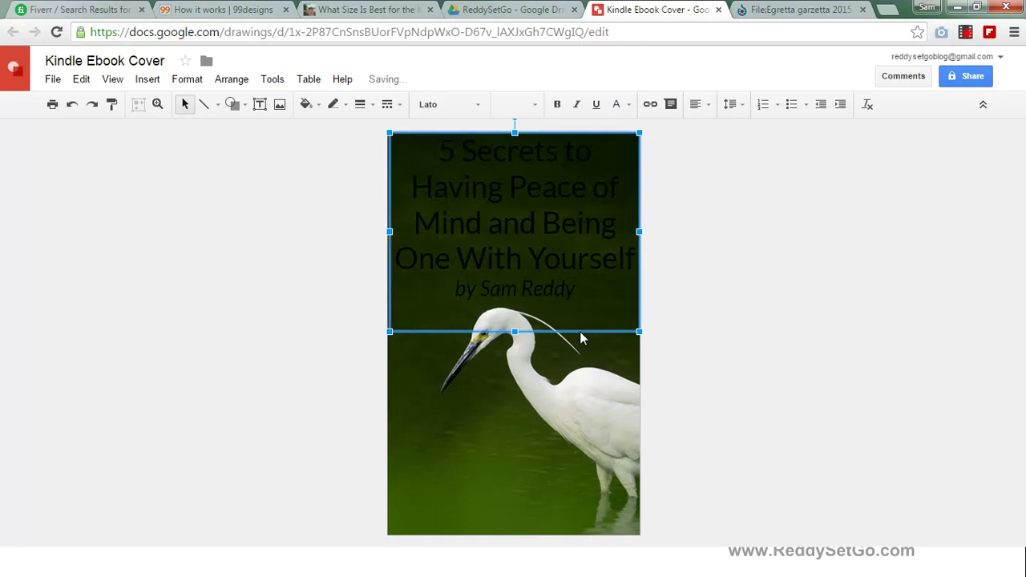
Change the colour of all the title and byline text on the cover to white.
double_click(527, 228)
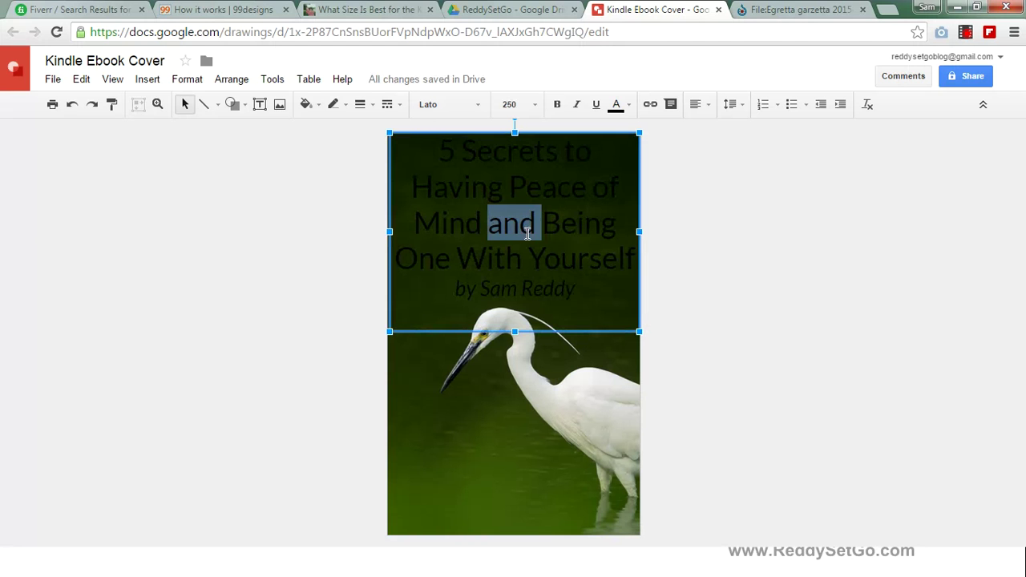
left_click(566, 275)
key("ctrl+a")
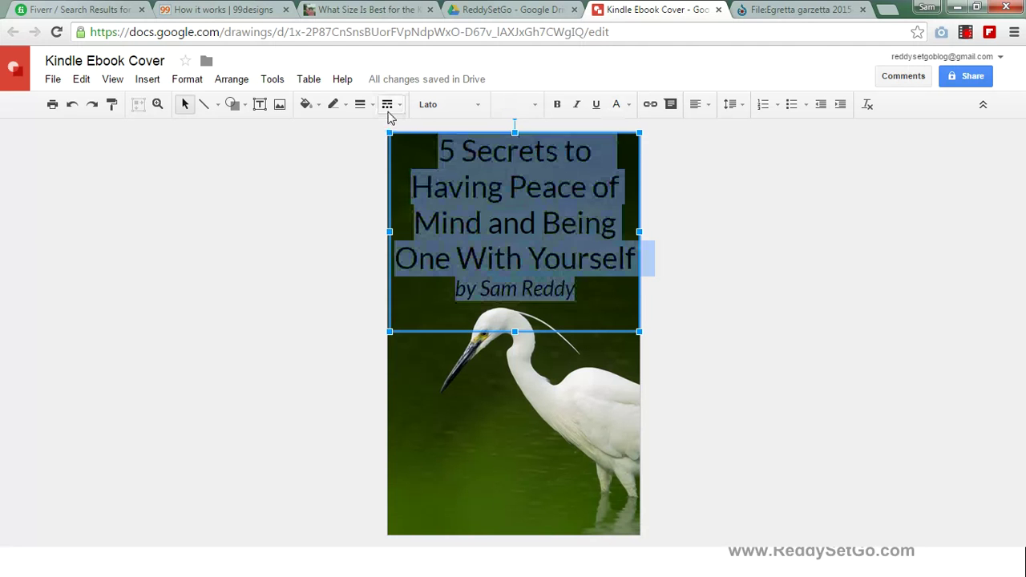
left_click(620, 109)
left_click(745, 160)
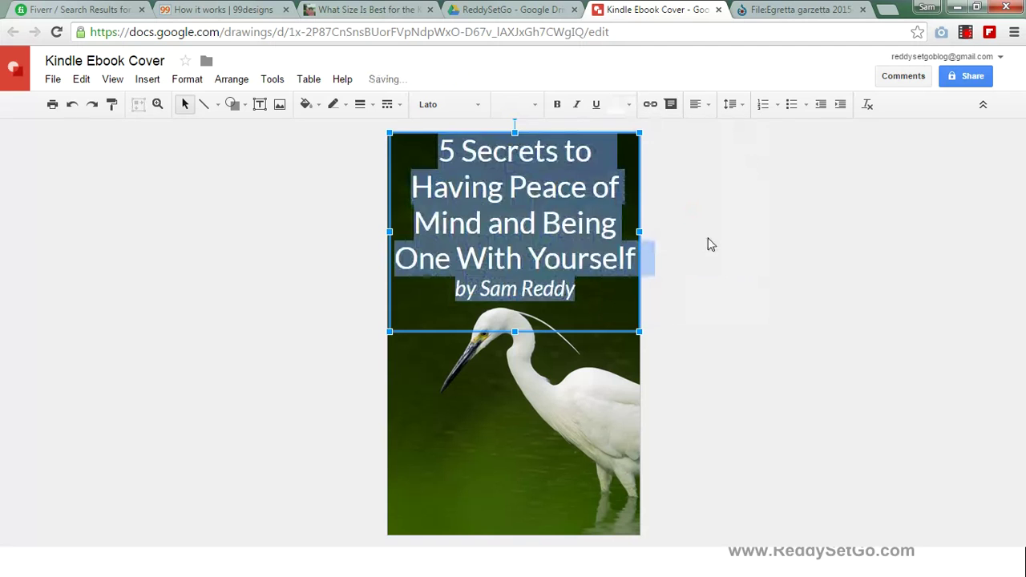
left_click(695, 275)
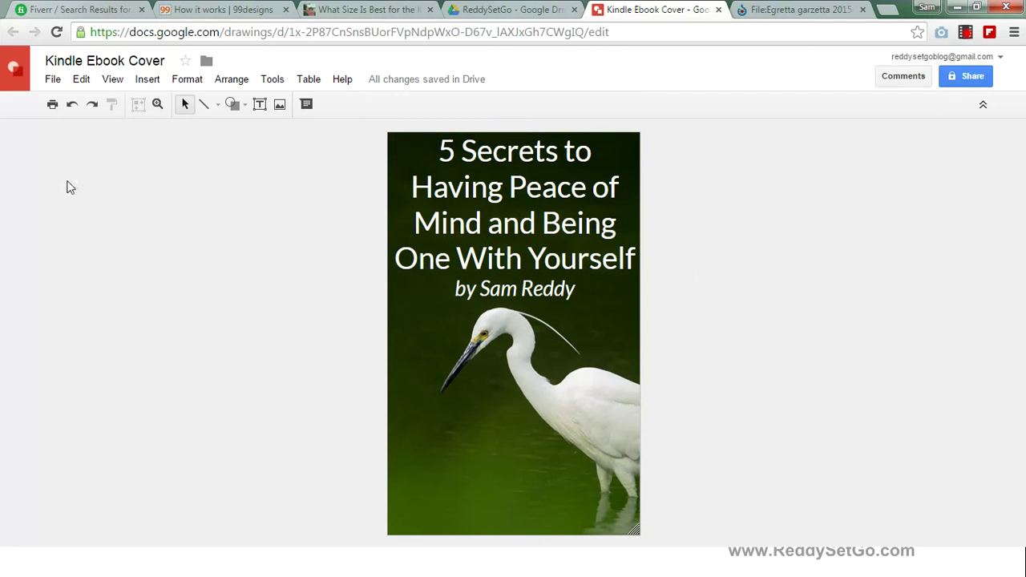
left_click(53, 80)
mouse_move(126, 312)
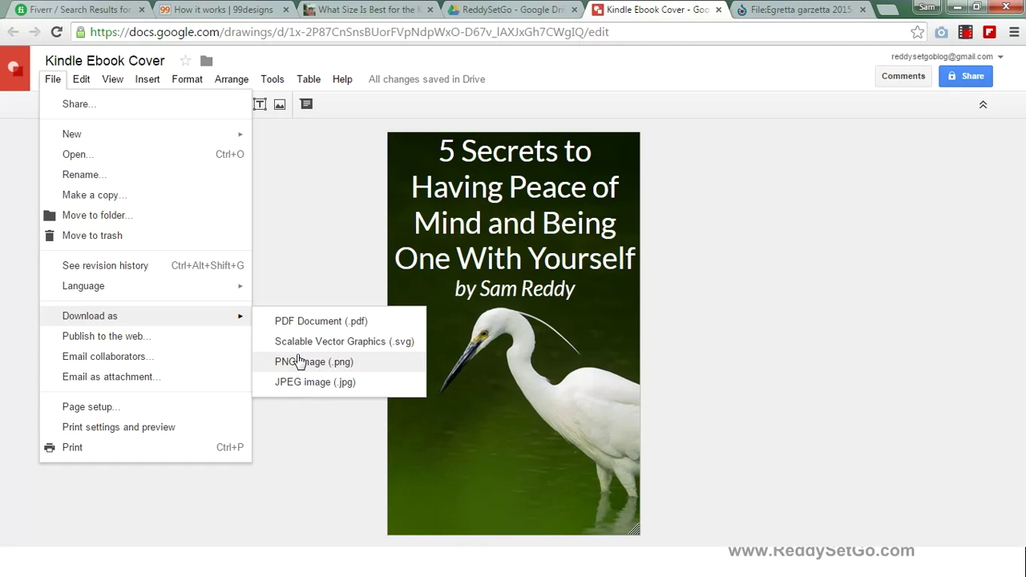
left_click(304, 266)
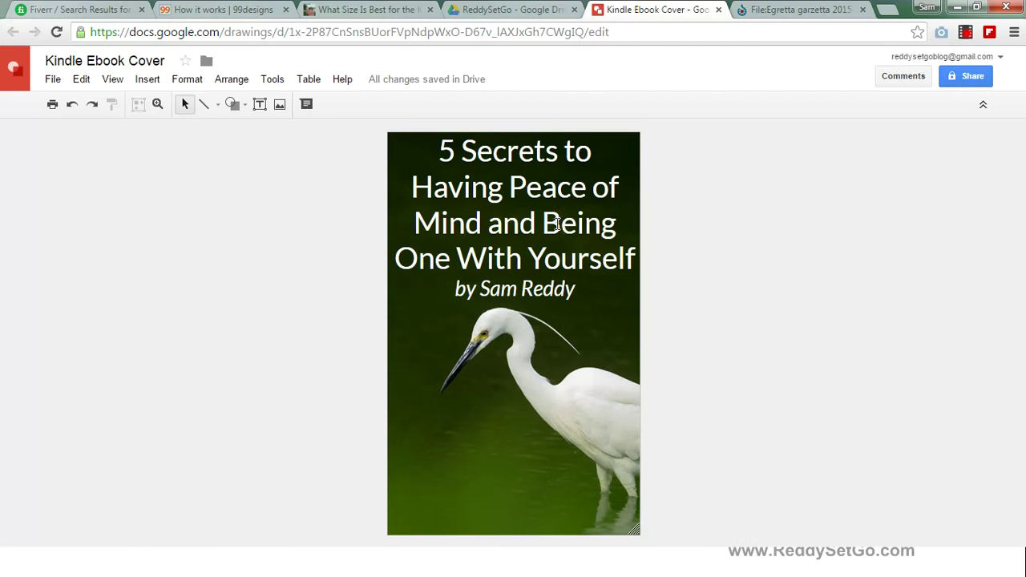
Look at the Fiverr ebook cover results and the 99designs How it works page, and return to the cover drawing.
left_click(72, 8)
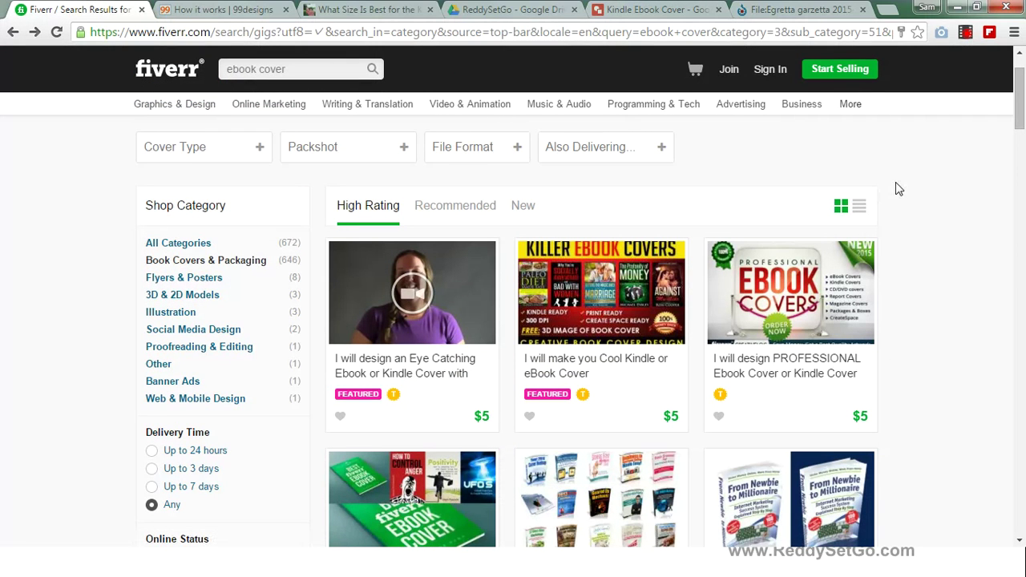
left_click(234, 11)
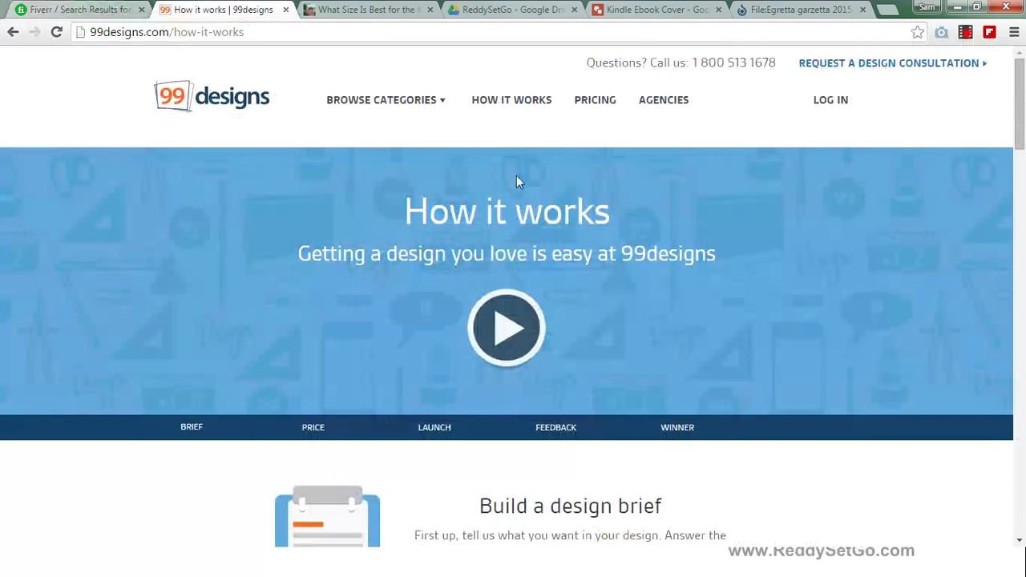
left_click(656, 10)
Download the Kindle Ebook Cover drawing as a JPEG image (.jpg).
left_click(56, 82)
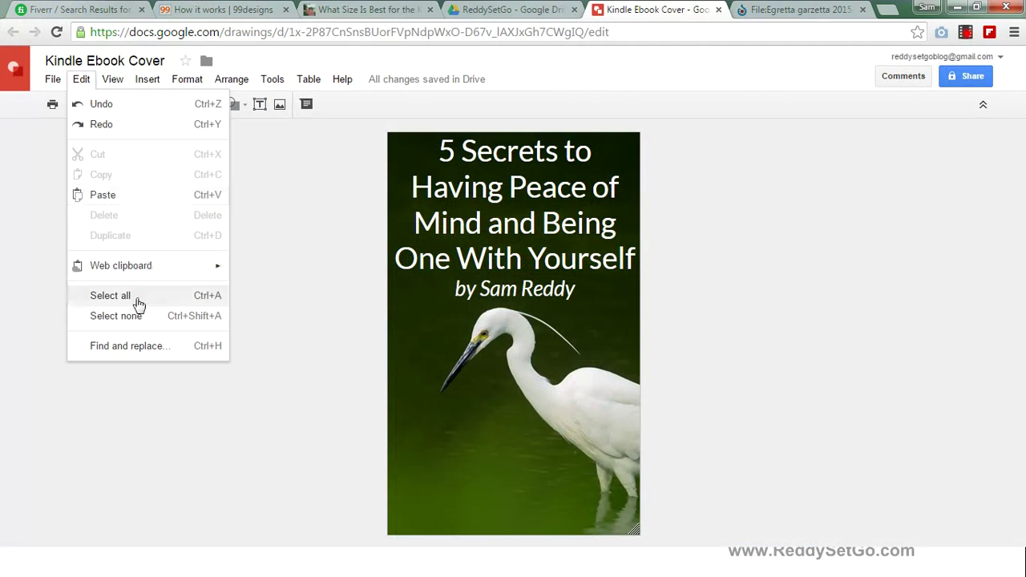
mouse_move(91, 318)
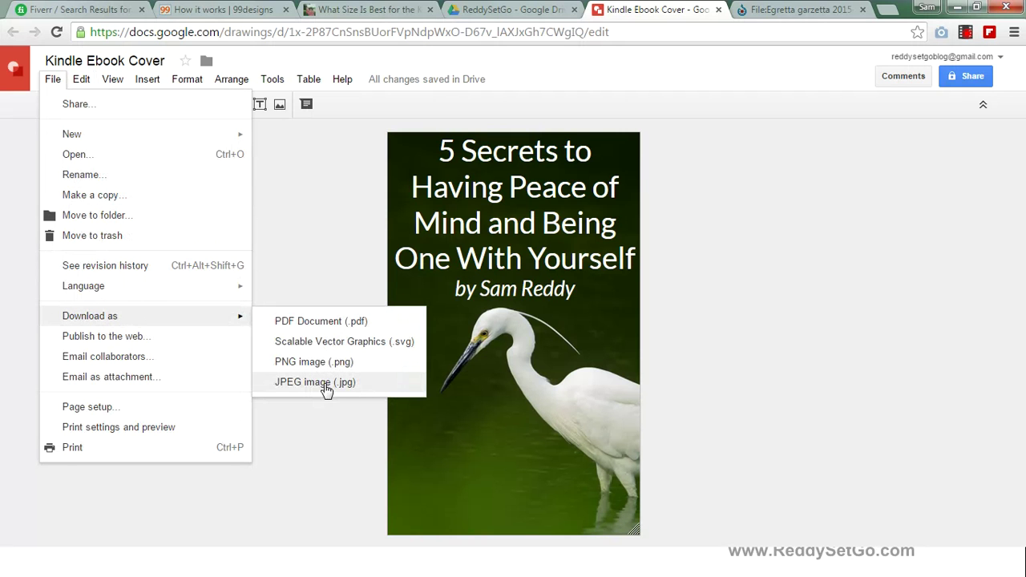
left_click(321, 383)
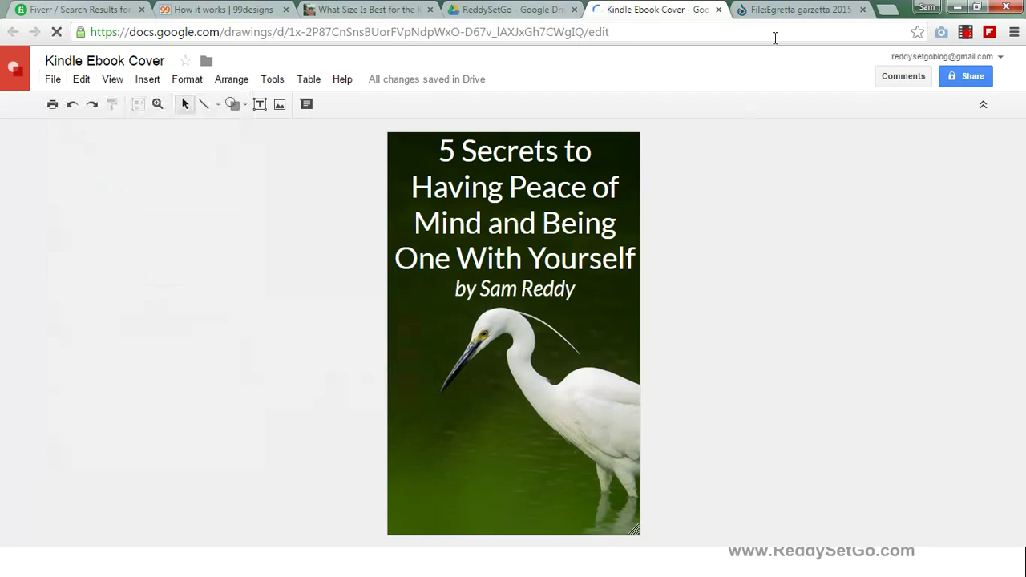
Switch to the travel article in Microsoft Word and widen its window to nearly the full screen width.
left_click_drag(907, 6, 1025, 32)
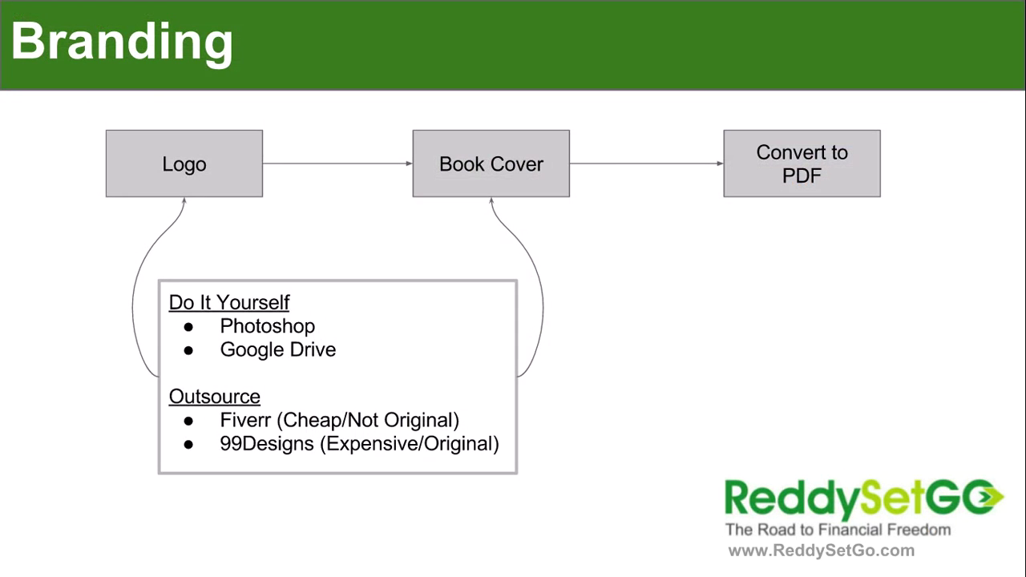
left_click(391, 561)
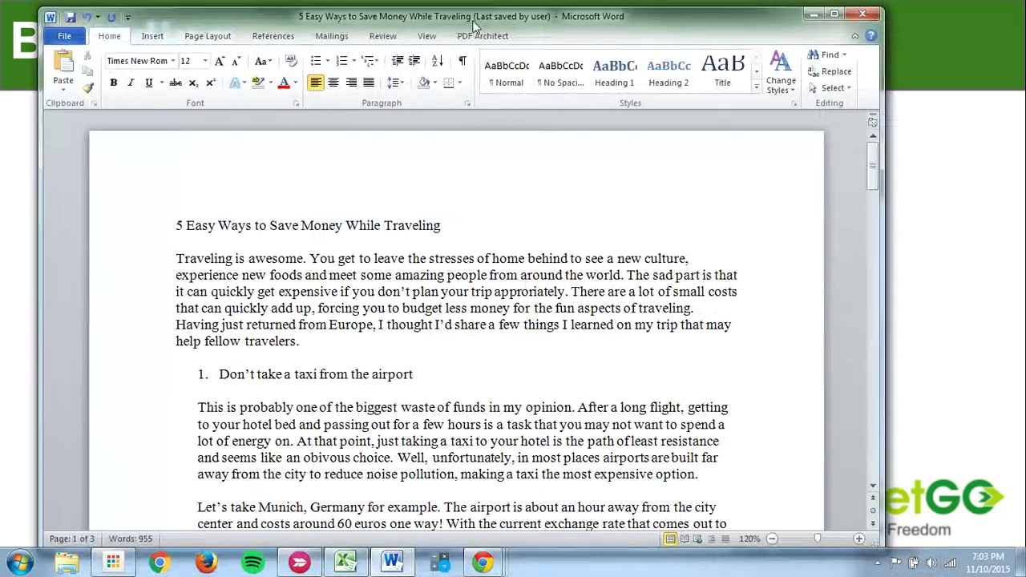
left_click_drag(475, 26, 563, 261)
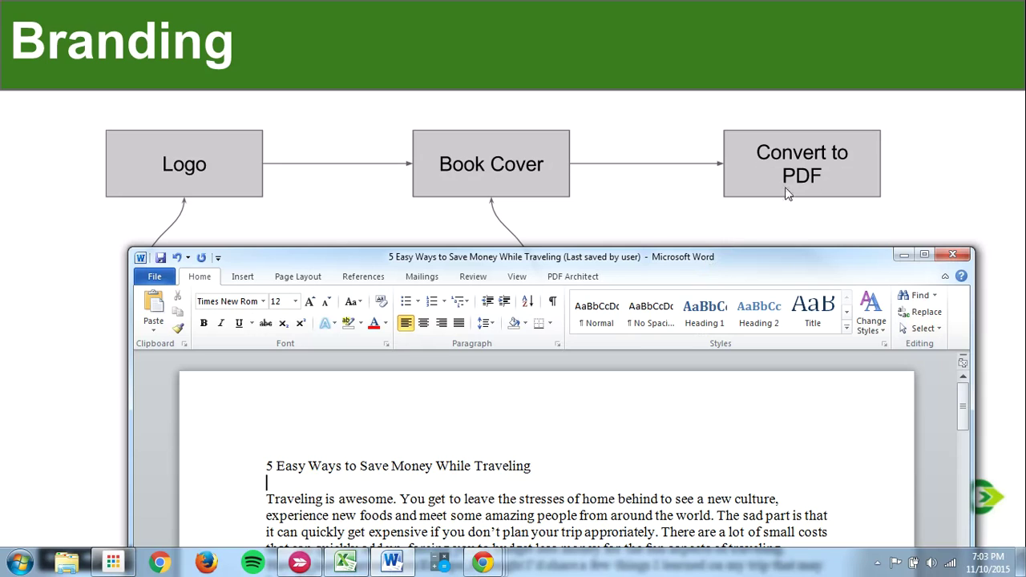
left_click_drag(739, 263, 626, 19)
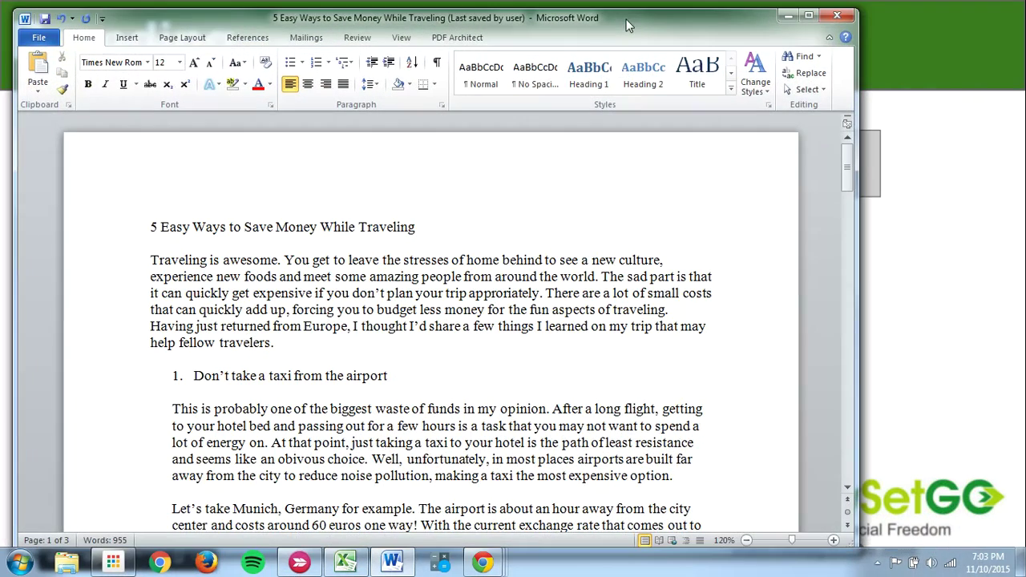
left_click_drag(863, 215, 1013, 214)
left_click_drag(669, 9, 671, 22)
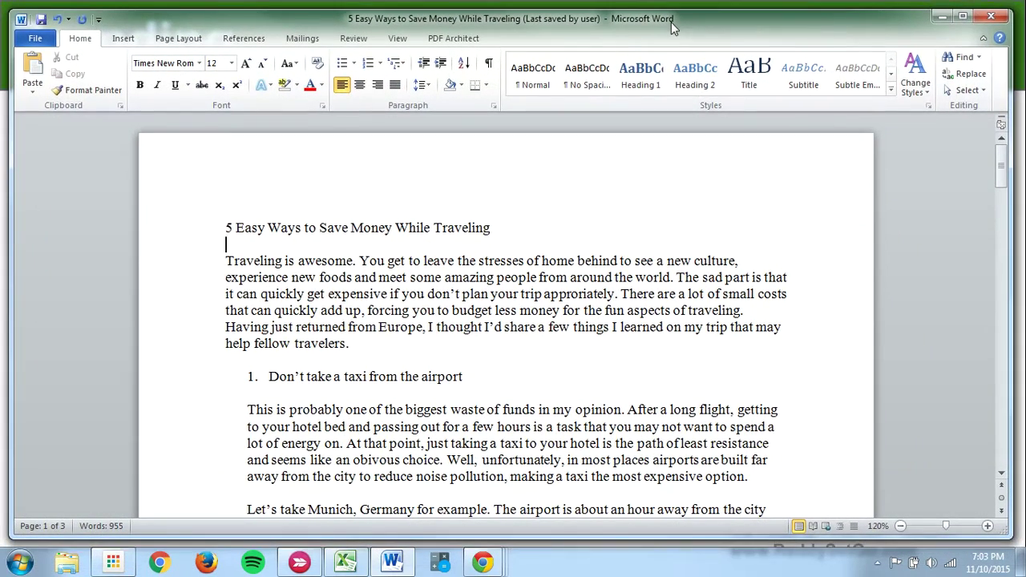
Examine the article's overall page layout with all pages side by side, and return to 90% zoom.
left_click(900, 526)
left_click(900, 526)
left_click(900, 526)
left_click(900, 525)
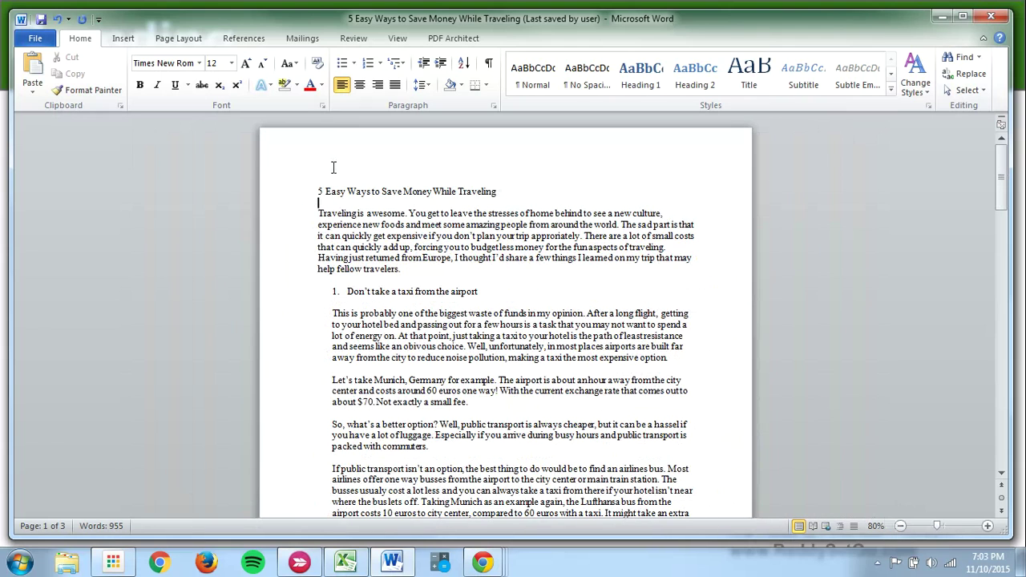
left_click(901, 526)
left_click(901, 525)
left_click(901, 525)
left_click(901, 526)
left_click(987, 526)
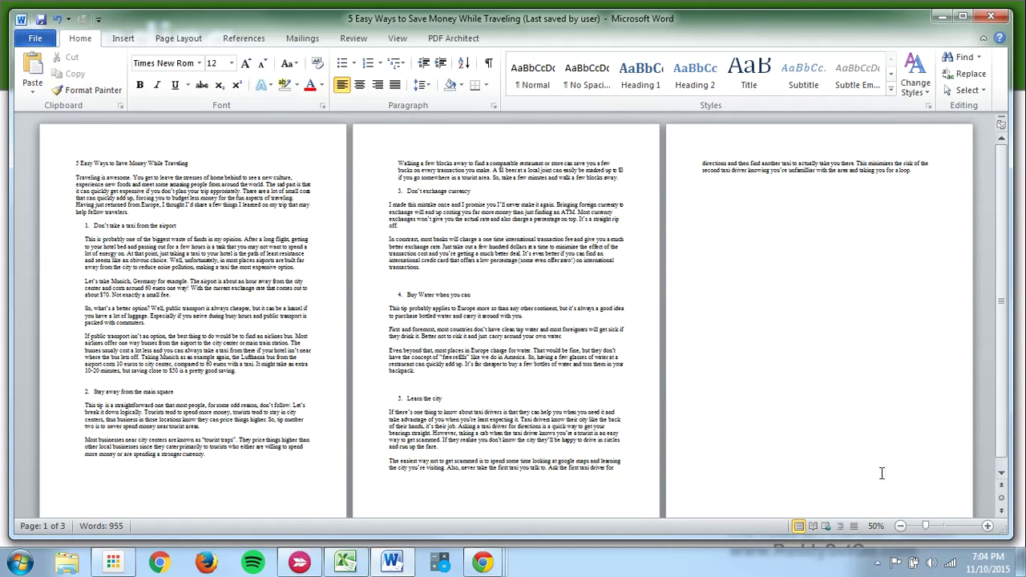
left_click(901, 526)
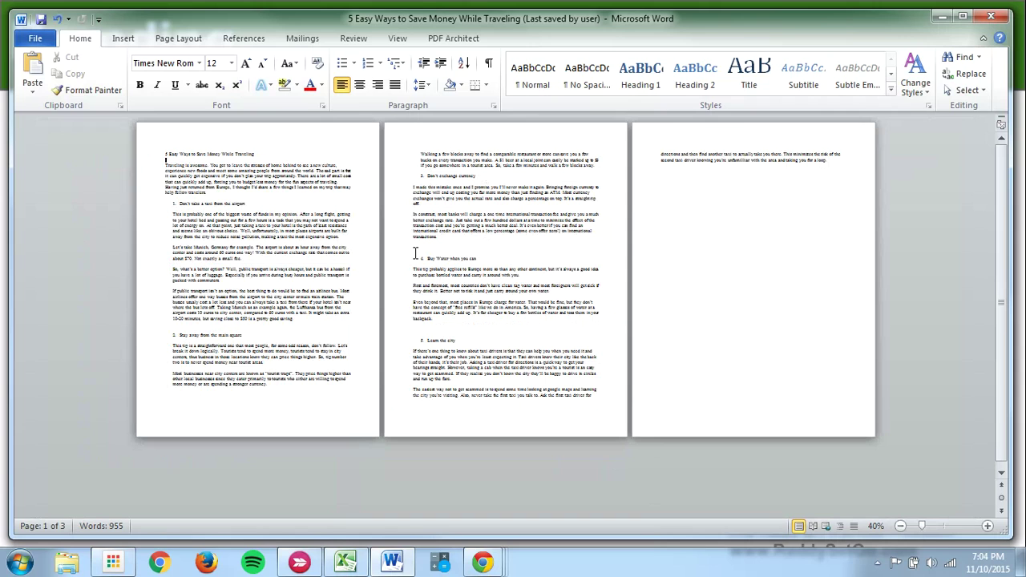
left_click(901, 526)
left_click(988, 525)
left_click(987, 527)
left_click(987, 526)
left_click(988, 526)
left_click(987, 526)
left_click(987, 526)
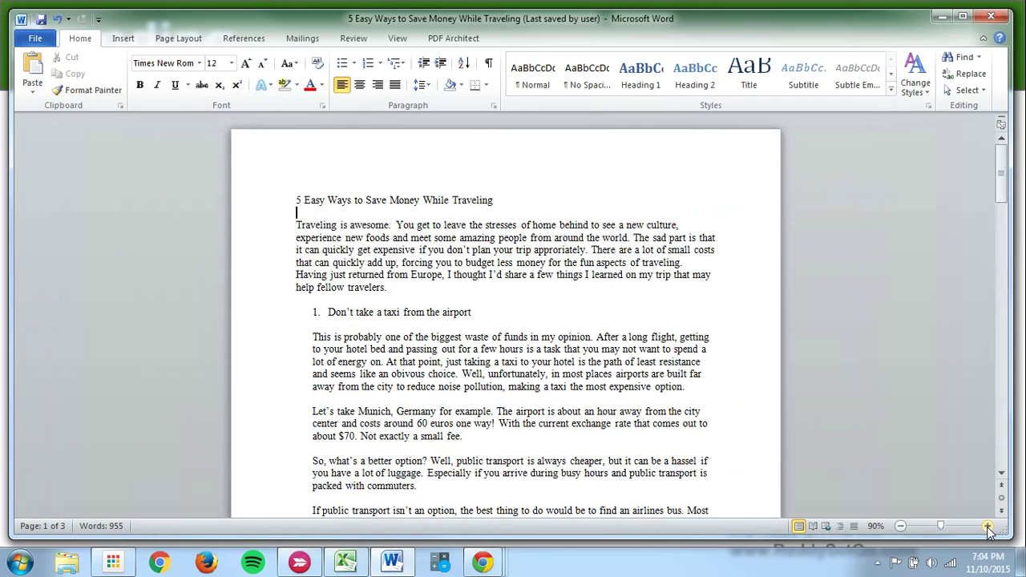
Add a byline with the author's name on a new line directly below the article title.
left_click(328, 312)
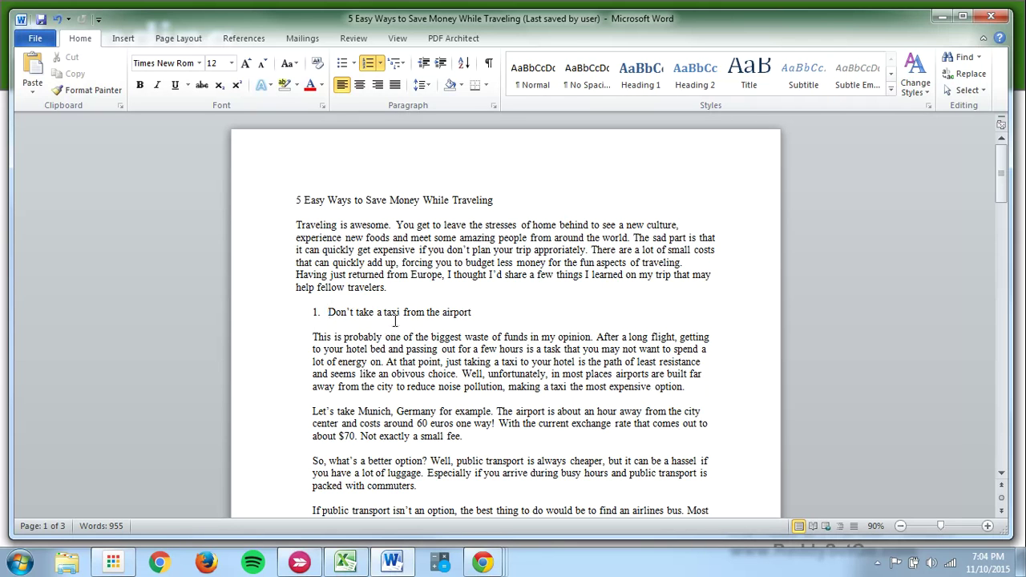
left_click(507, 202)
key("Return")
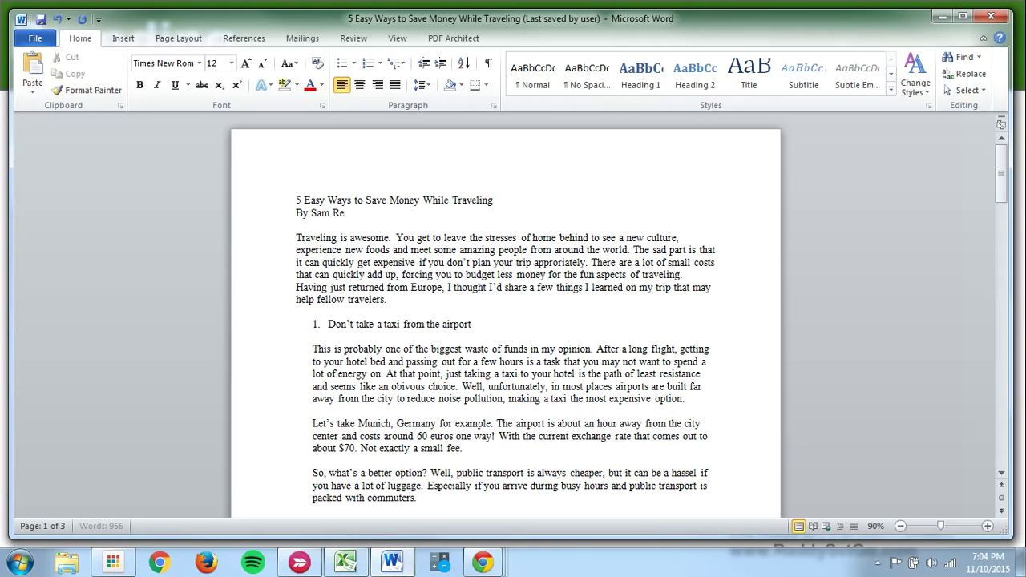
Center the article title and byline and set their font size to 26.
left_click_drag(484, 207, 292, 120)
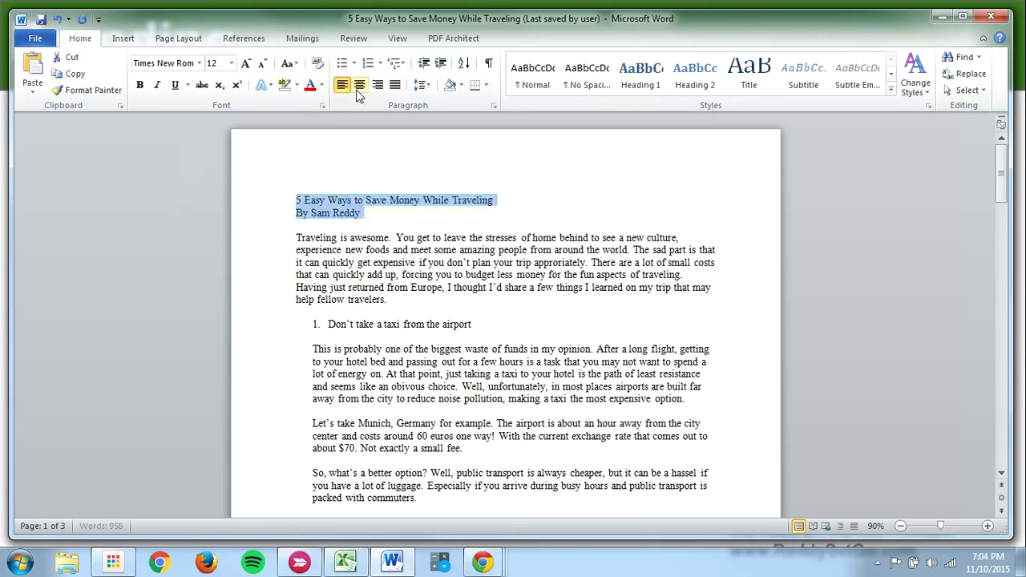
left_click(359, 84)
left_click(230, 70)
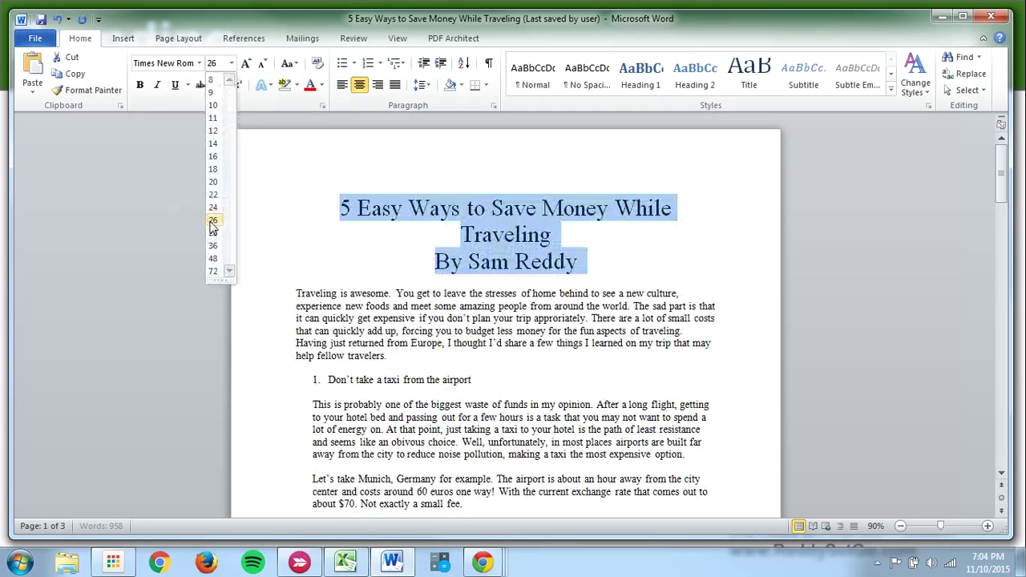
left_click(213, 223)
Set the byline's font size to 18.
left_click(531, 241)
double_click(277, 192)
left_click_drag(434, 261, 587, 262)
left_click(230, 64)
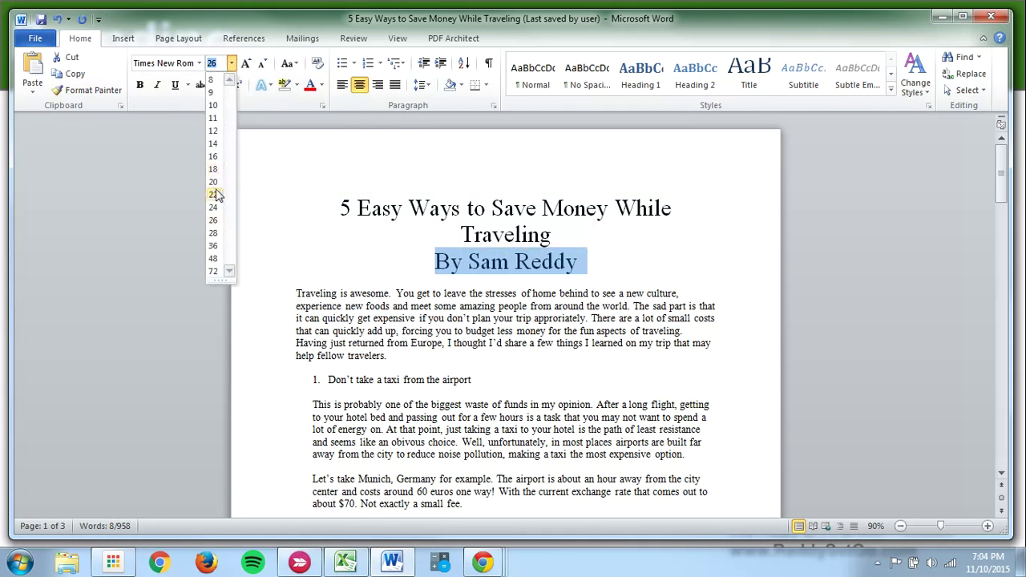
left_click(216, 186)
left_click(230, 63)
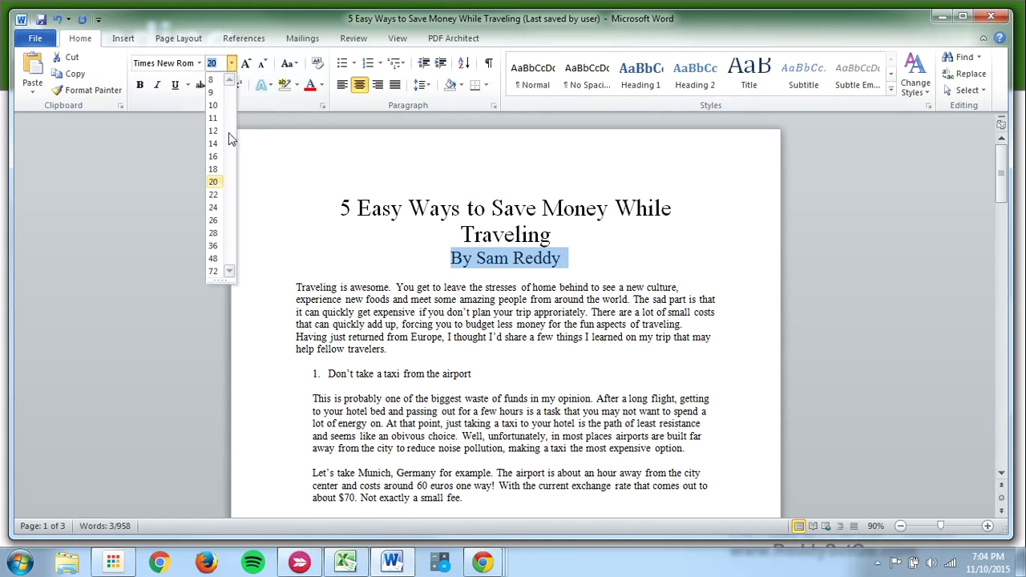
left_click(215, 173)
Insert blank lines below the byline until the introduction paragraph starts on the first line of page two.
left_click(495, 238)
left_click(606, 238)
left_click(595, 266)
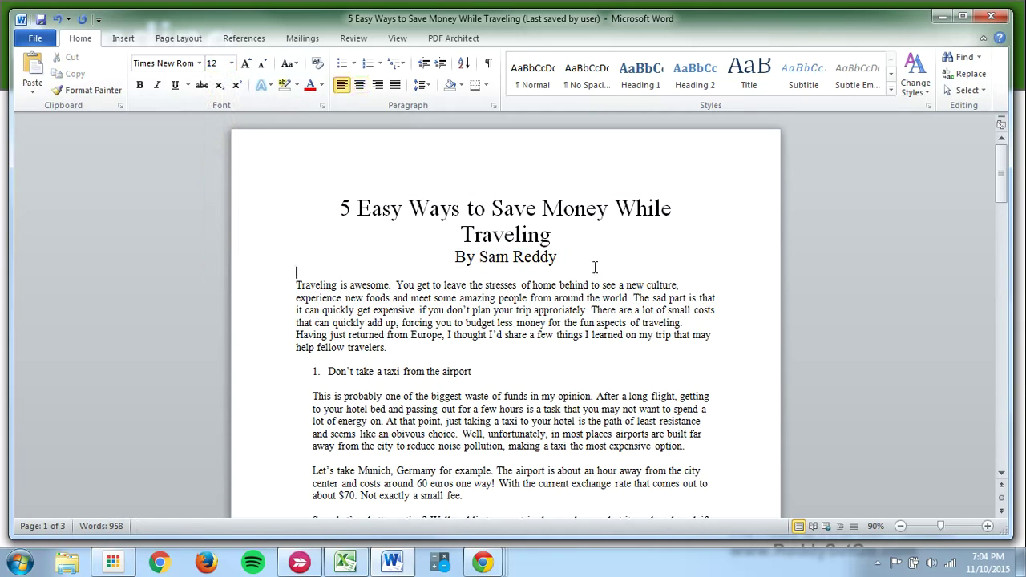
key("Return")
key("Return")
key("Return")
key("Return")
key("Return")
key("Return")
key("Return")
key("Return")
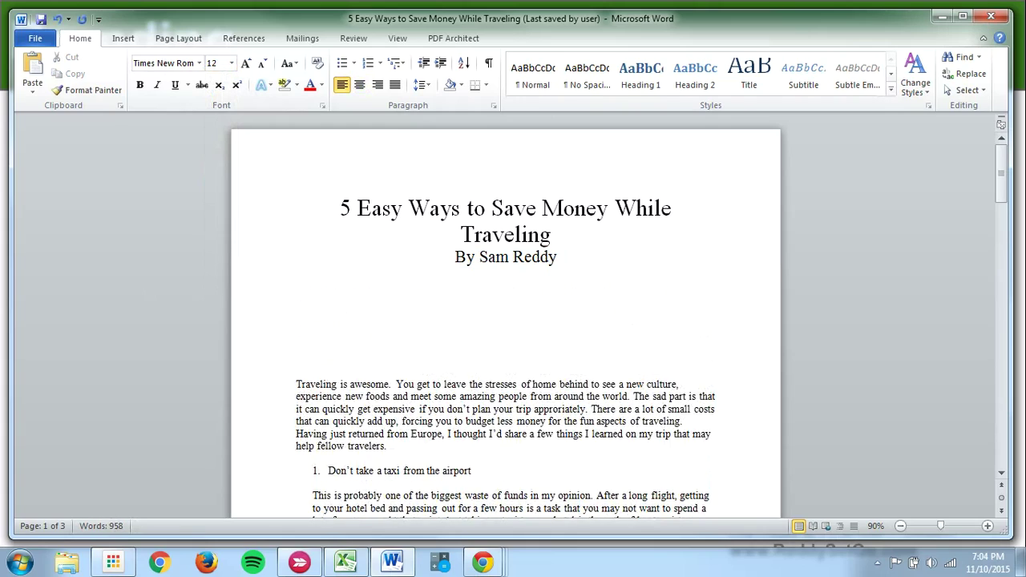
scroll(312, 303, "down", 6)
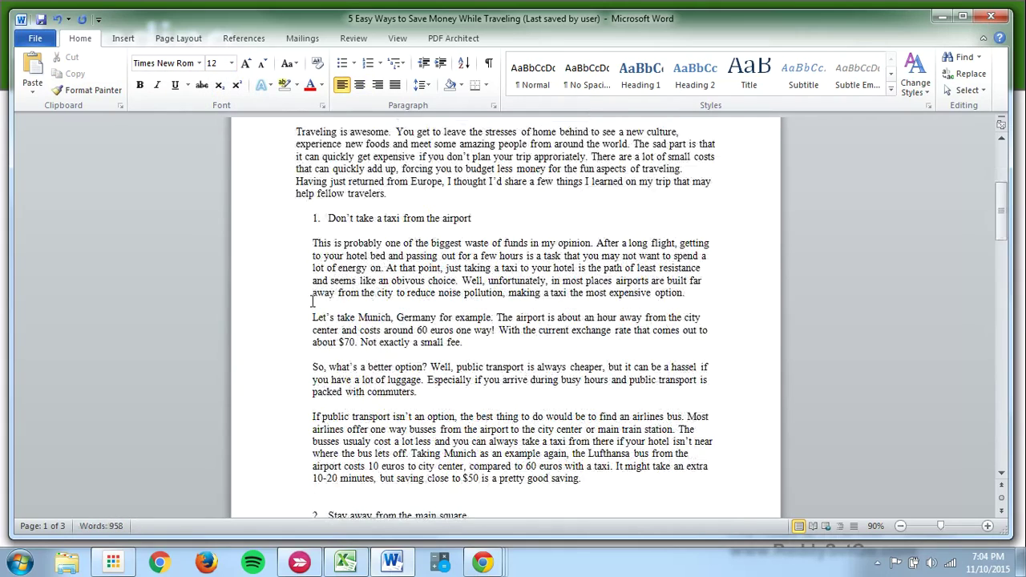
left_click(900, 526)
left_click(900, 526)
key("Return")
key("Return")
key("Return")
key("Return")
key("Return")
key("Return")
key("Return")
key("Return")
key("Return")
key("Return")
key("Return")
key("Return")
key("Return")
key("Return")
key("Return")
key("Return")
key("Return")
key("Return")
key("Return")
key("Return")
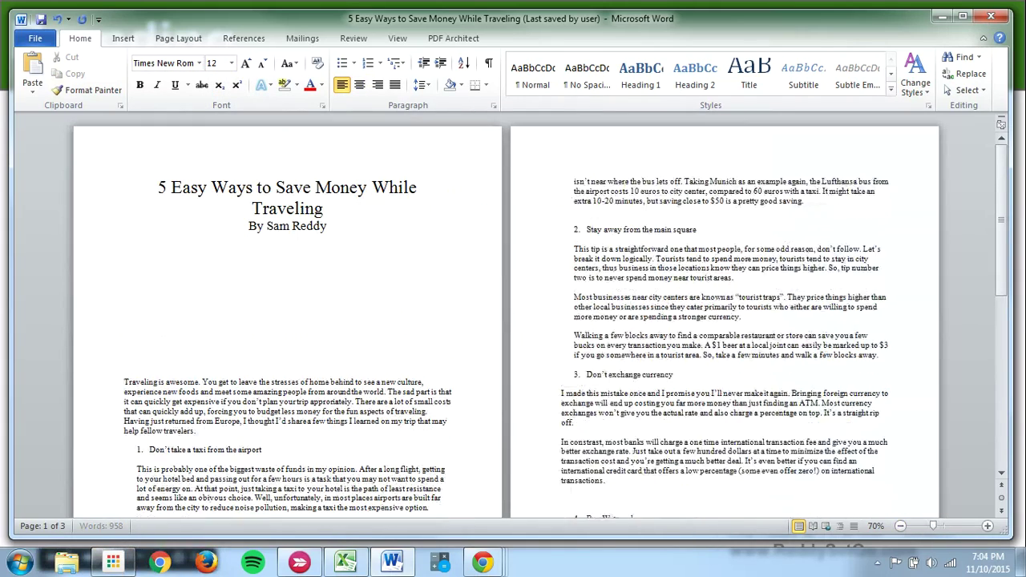
key("Return")
key("Return")
key("Return")
key("Return")
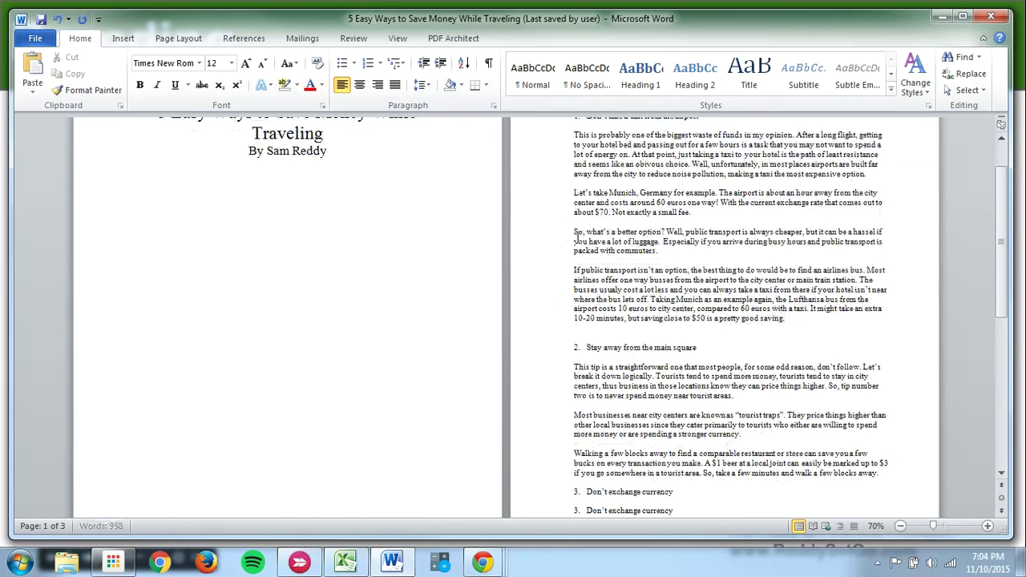
left_click(900, 526)
scroll(738, 357, "up", 5)
scroll(741, 355, "up", 1)
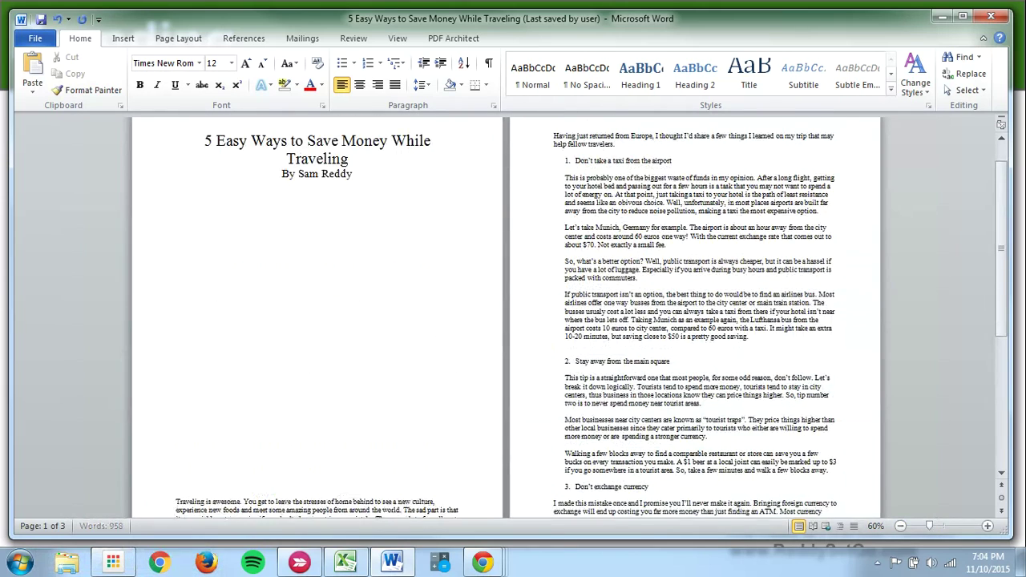
key("Return")
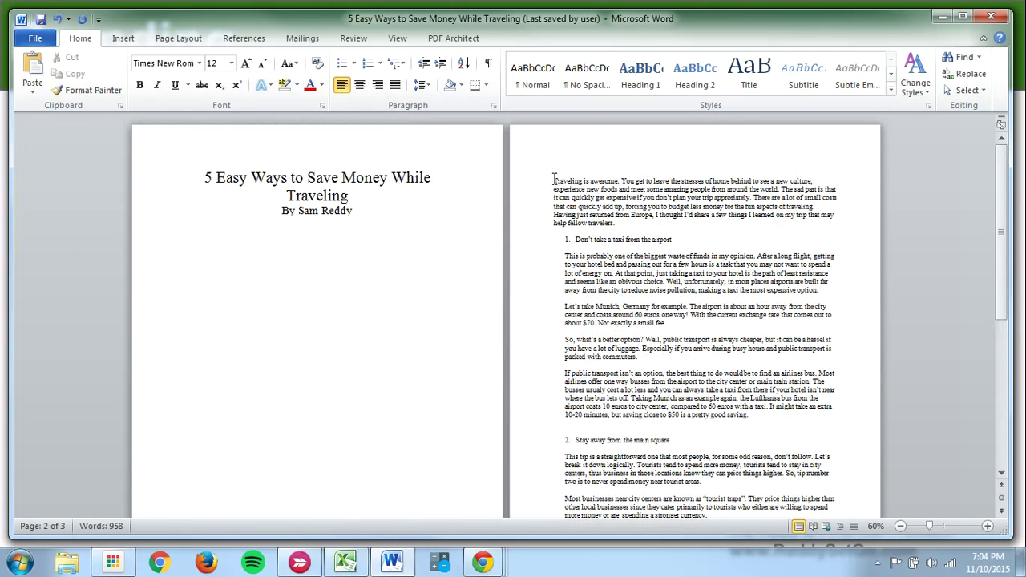
key("Delete")
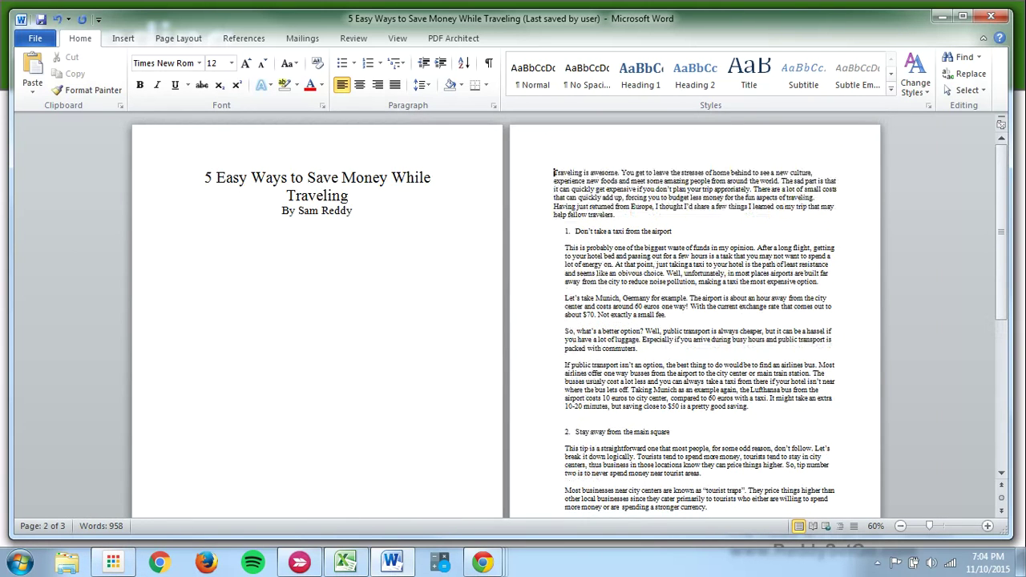
Insert six blank lines above the article title to move it down the title page.
left_click(200, 177)
key("Return")
key("Return")
key("Return")
key("Return")
key("Return")
key("Return")
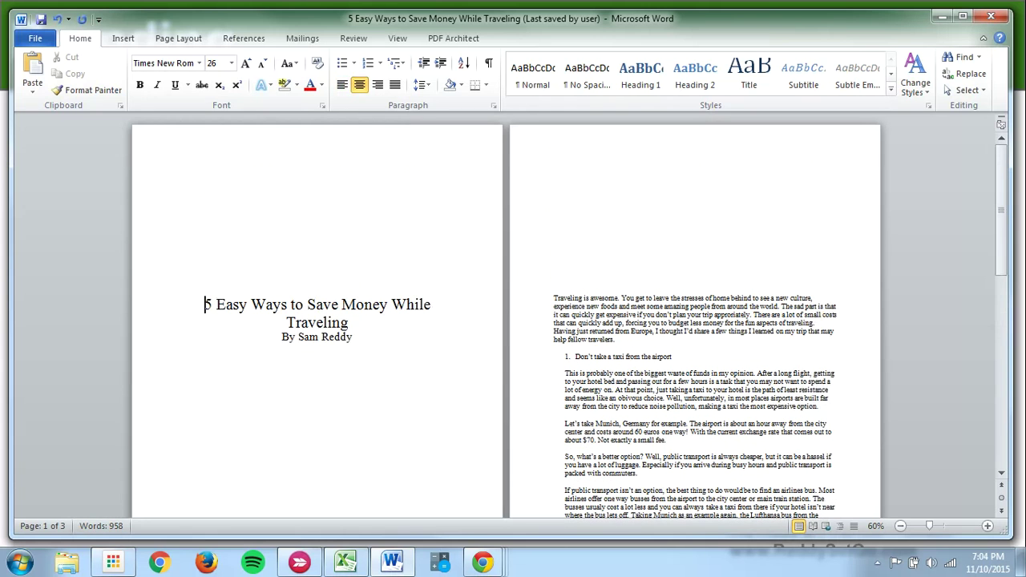
Set the article title's font size to 24.
triple_click(360, 323)
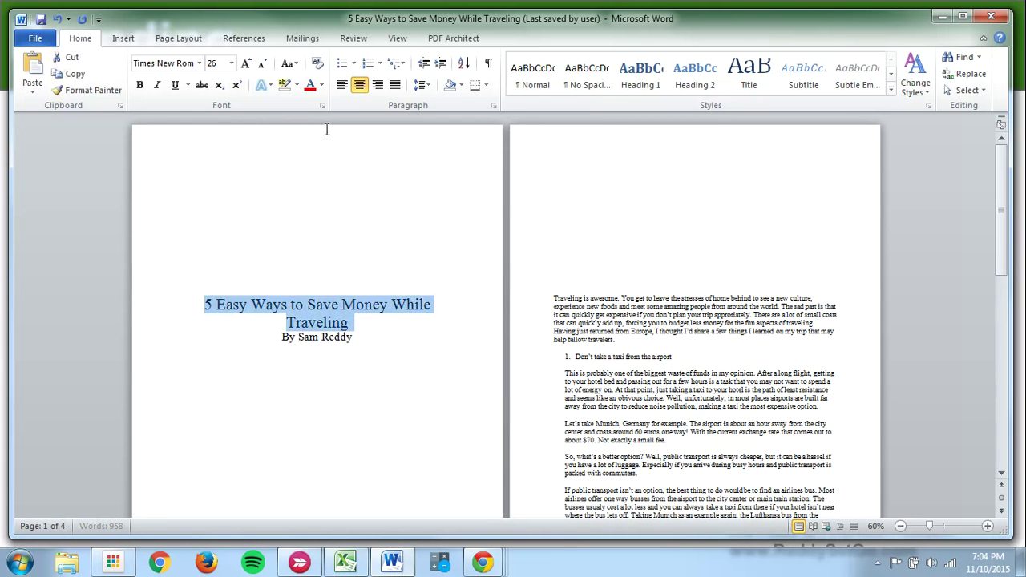
left_click(231, 63)
left_click(214, 208)
Italicize the byline below the article title.
left_click(302, 321)
left_click_drag(283, 318, 372, 330)
left_click(157, 86)
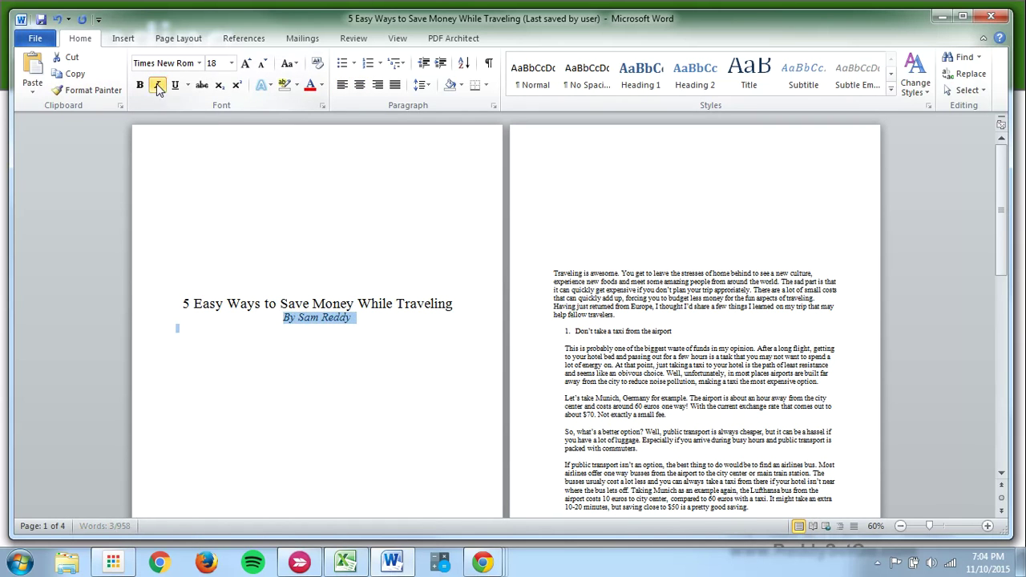
left_click(558, 264)
Enlarge the article title to font size 48.
left_click_drag(184, 303, 477, 300)
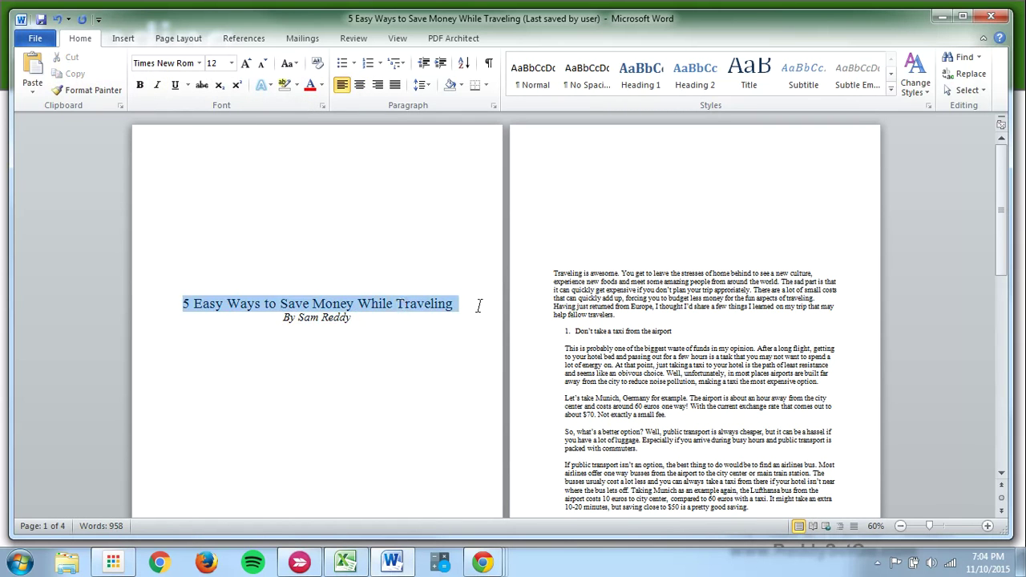
left_click(245, 63)
left_click(246, 62)
left_click(231, 63)
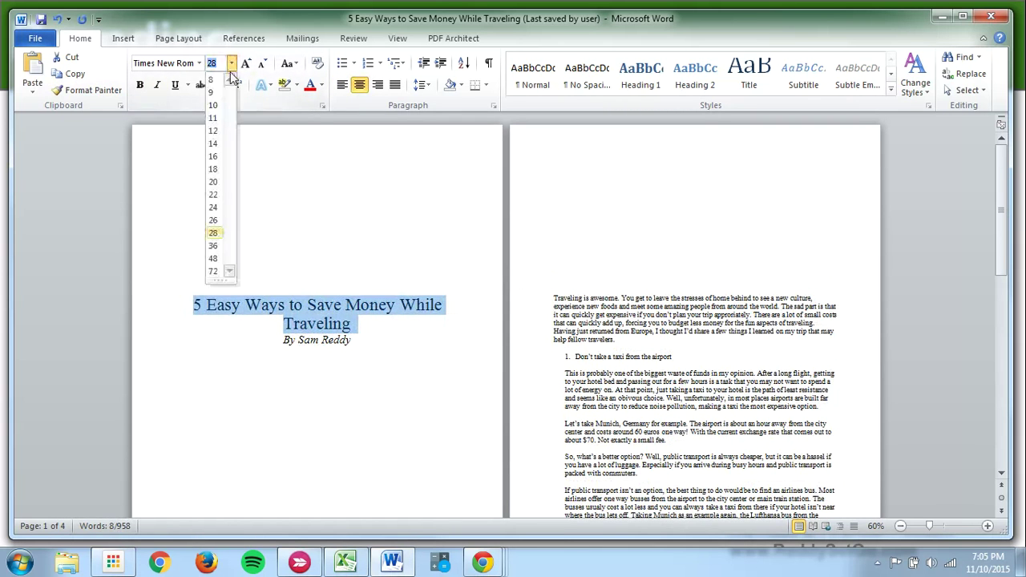
left_click(213, 258)
left_click(349, 281)
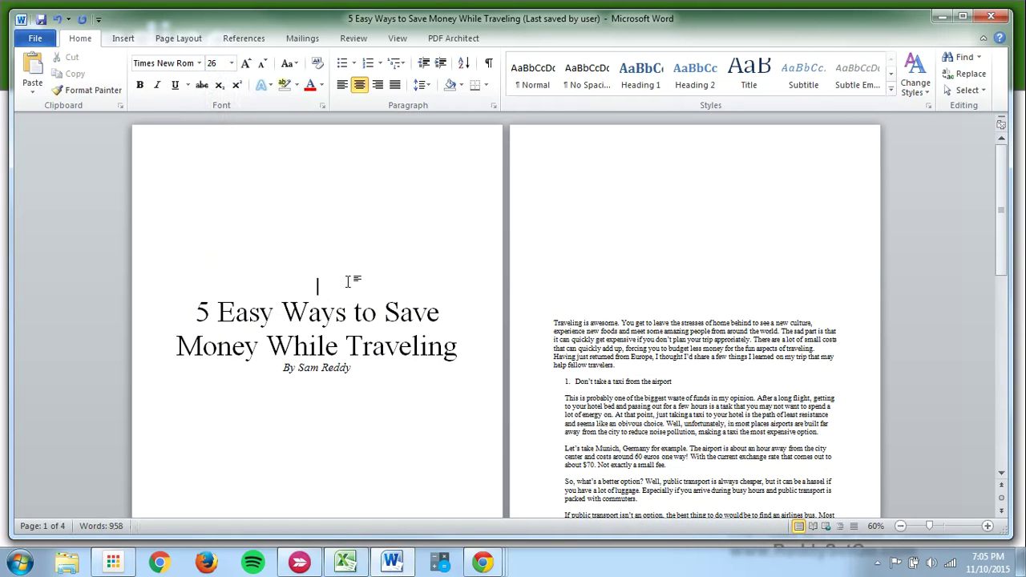
Delete the blank lines above the introduction paragraph on page two.
left_click(661, 334)
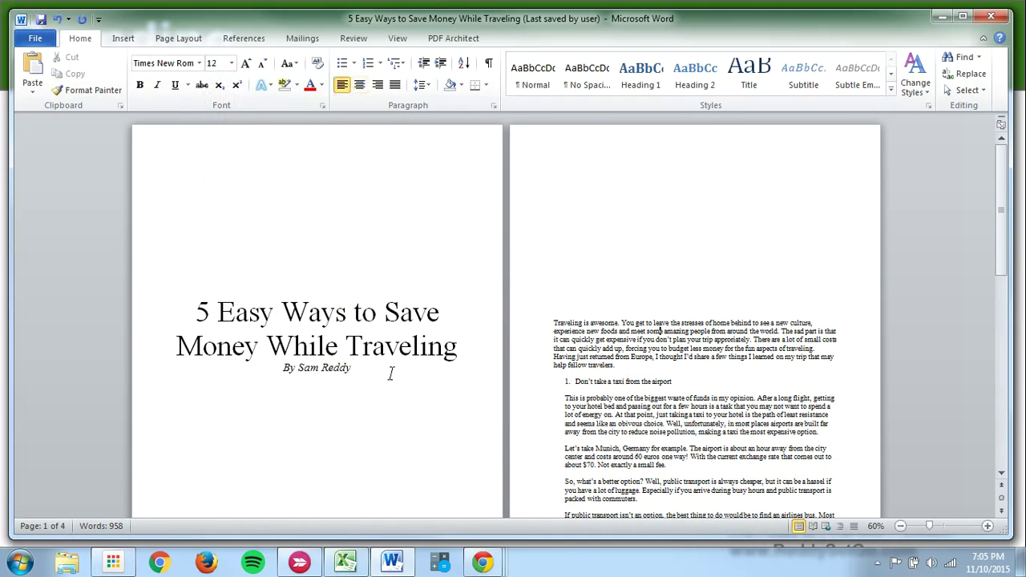
left_click_drag(558, 307, 550, 160)
key("Delete")
key("Delete")
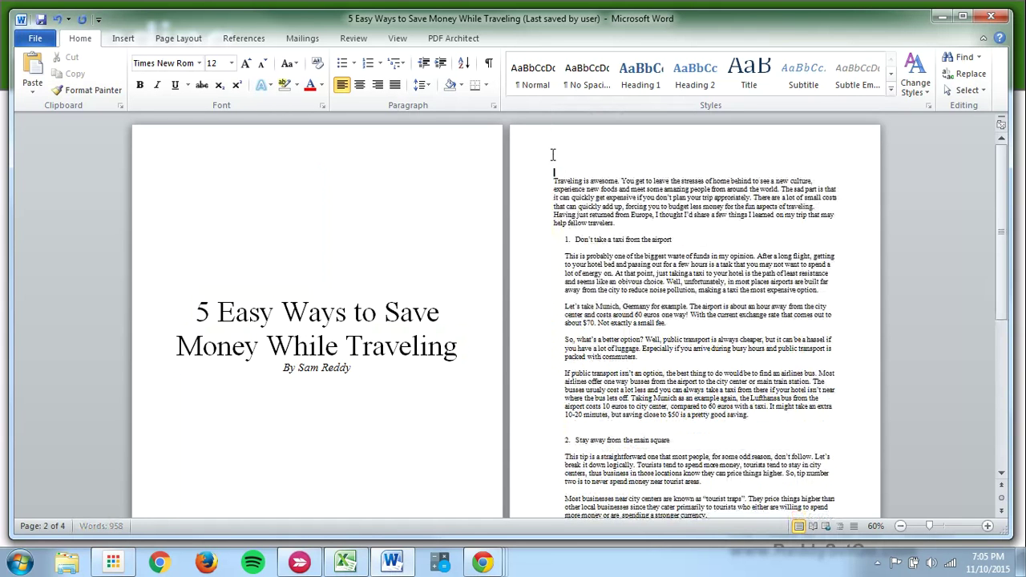
left_click_drag(577, 230, 538, 169)
Remove the list number and indent from the heading "Don't take a taxi from the airport".
left_click(577, 232)
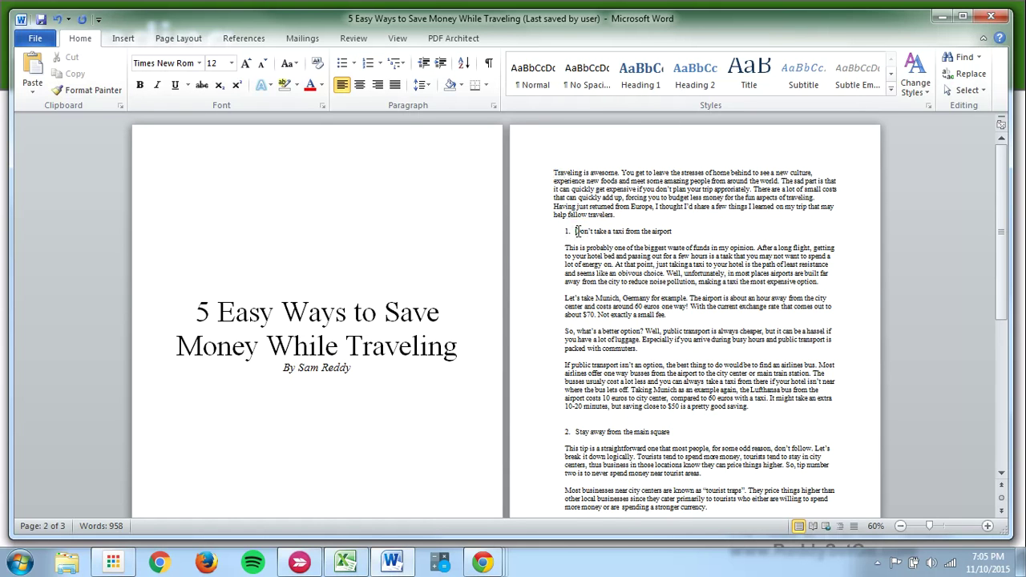
key("BackSpace")
key("BackSpace")
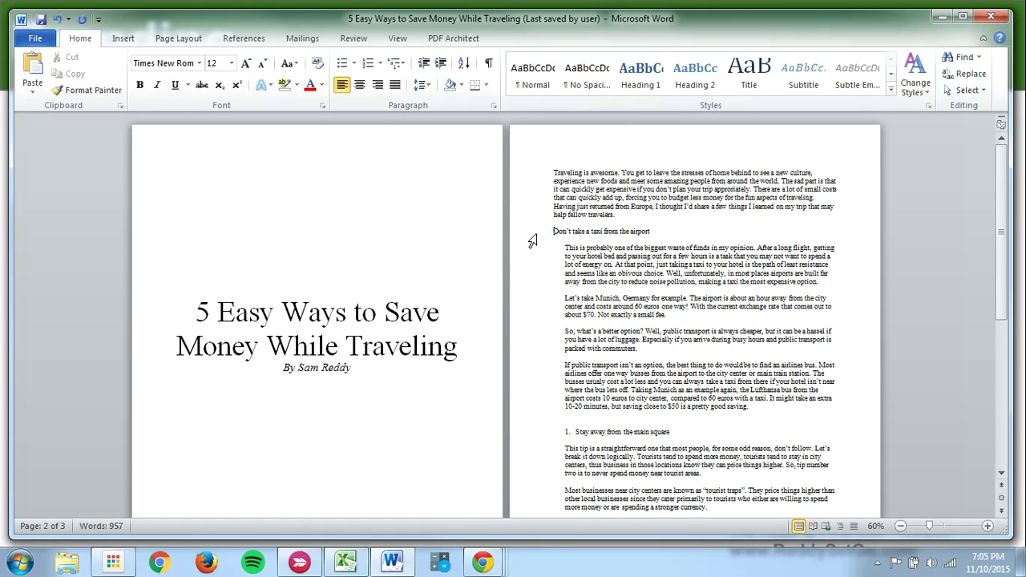
Insert blank lines above the "Don't take a taxi from the airport" heading until it starts page three.
key("Return")
key("Return")
key("Return")
key("Return")
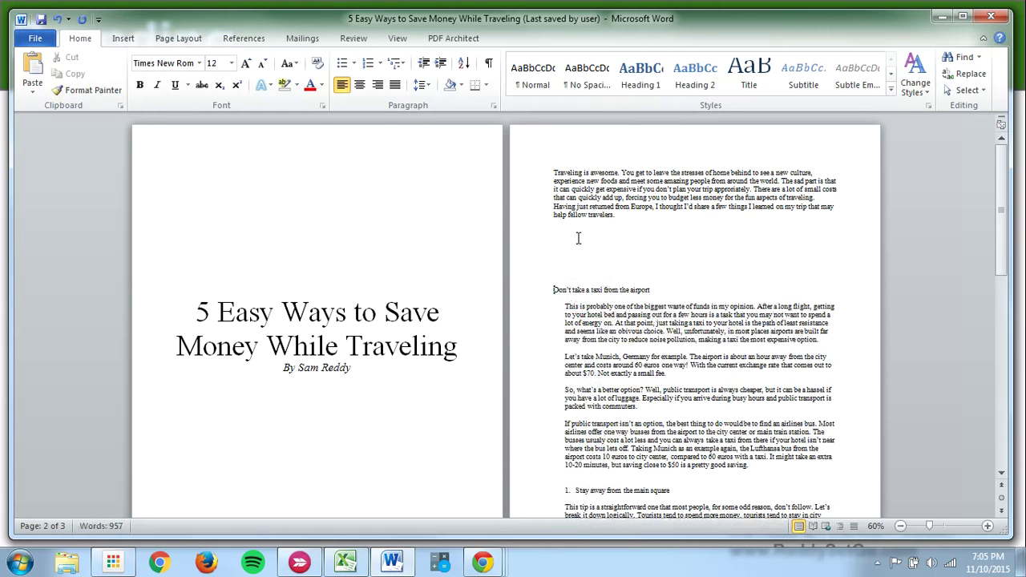
key("Return")
key("BackSpace")
key("Return")
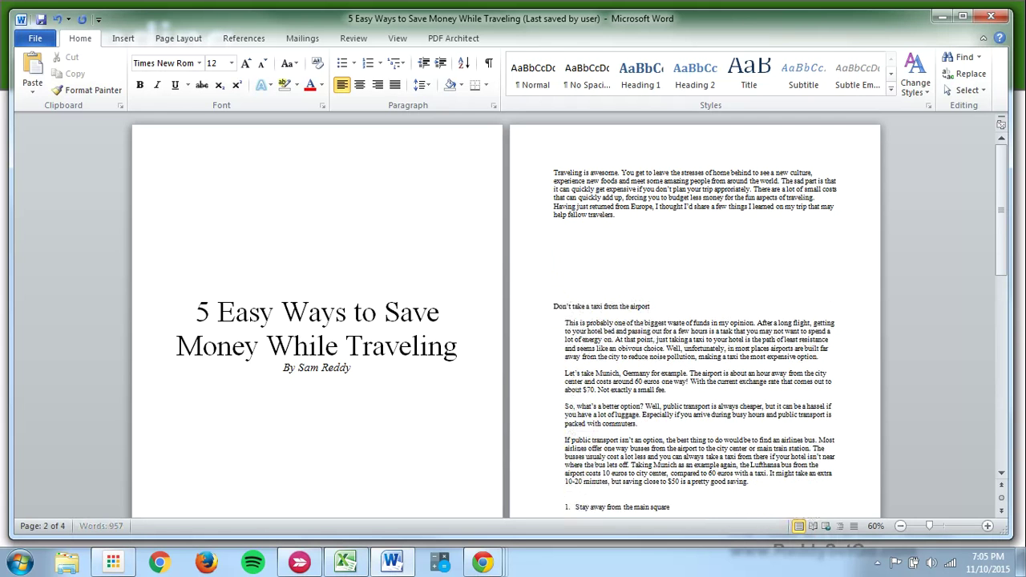
key("Return")
key("Return")
key("Return")
key("Return")
key("Return")
key("Return")
key("Return")
key("Return")
key("Return")
key("Return")
key("Return")
key("Return")
key("Return")
key("Return")
scroll(575, 264, "down", 3)
key("Return")
key("Return")
key("Return")
key("Return")
key("Return")
scroll(409, 328, "down", 3)
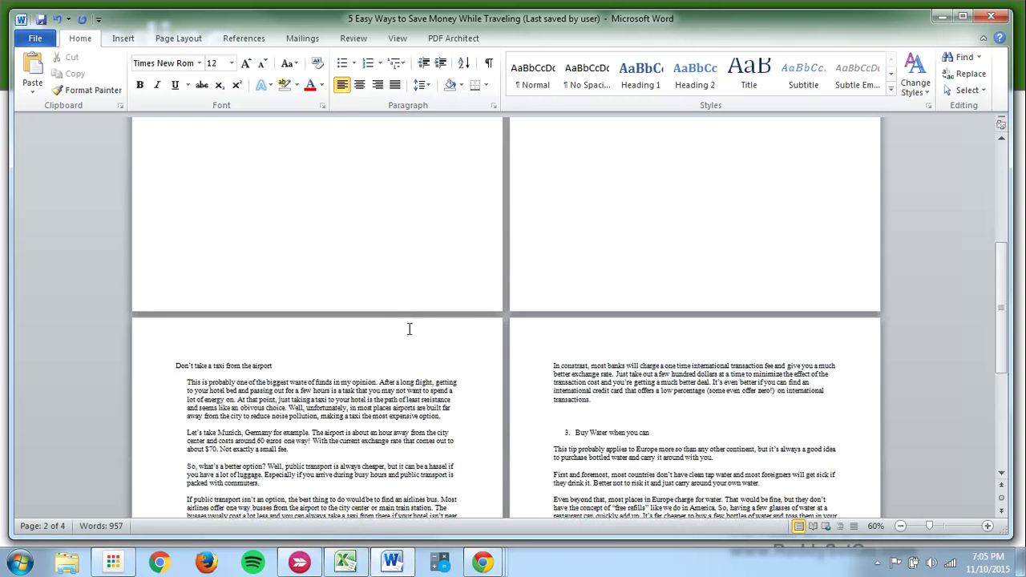
Make the heading "Don't take a taxi from the airport" bold.
left_click(126, 362)
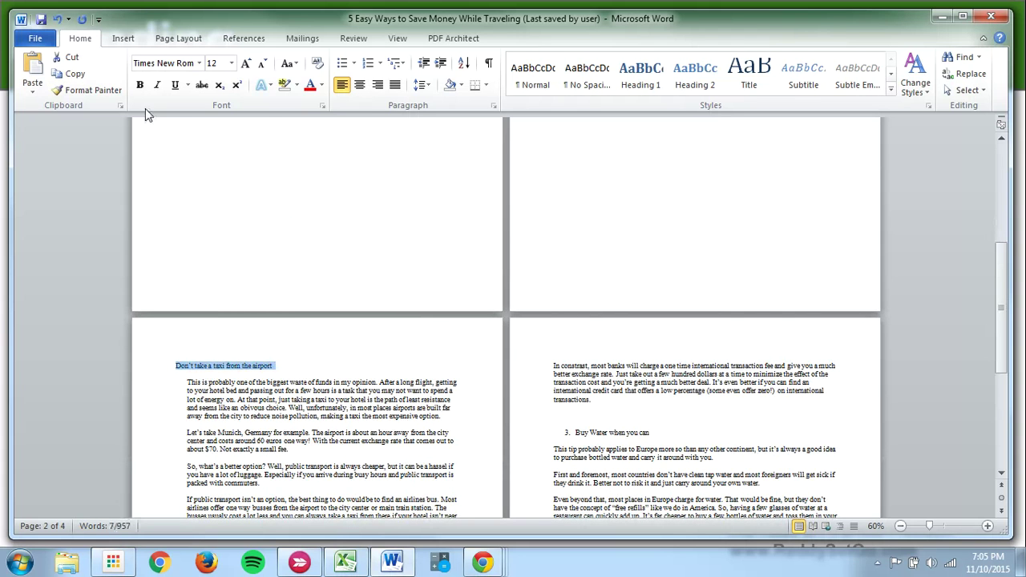
left_click(140, 87)
left_click(234, 372)
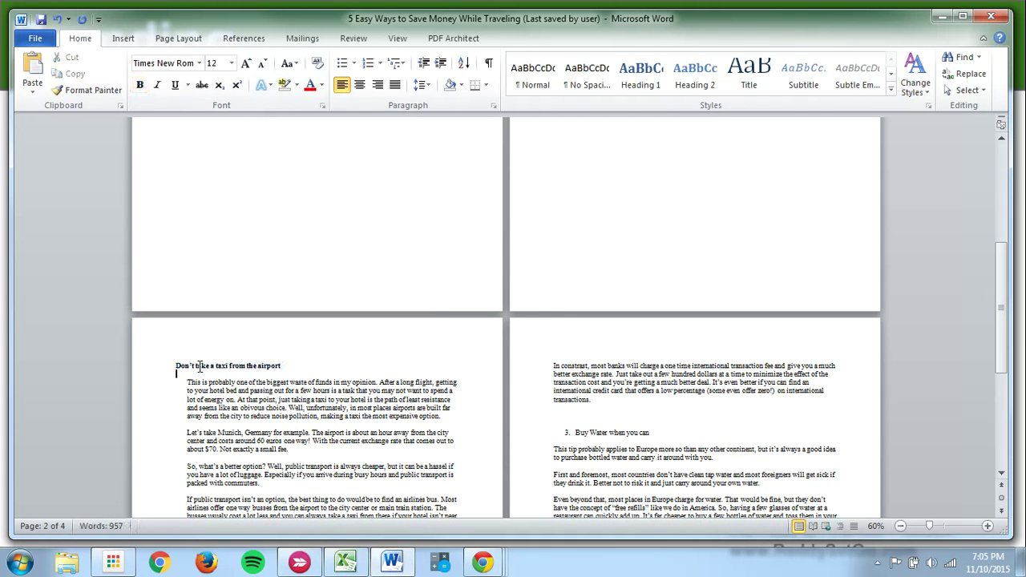
Try to retype the taxi heading in title case, and undo back to its original bold wording.
left_click_drag(194, 367, 348, 367)
left_click(310, 366)
left_click_drag(282, 366, 195, 366)
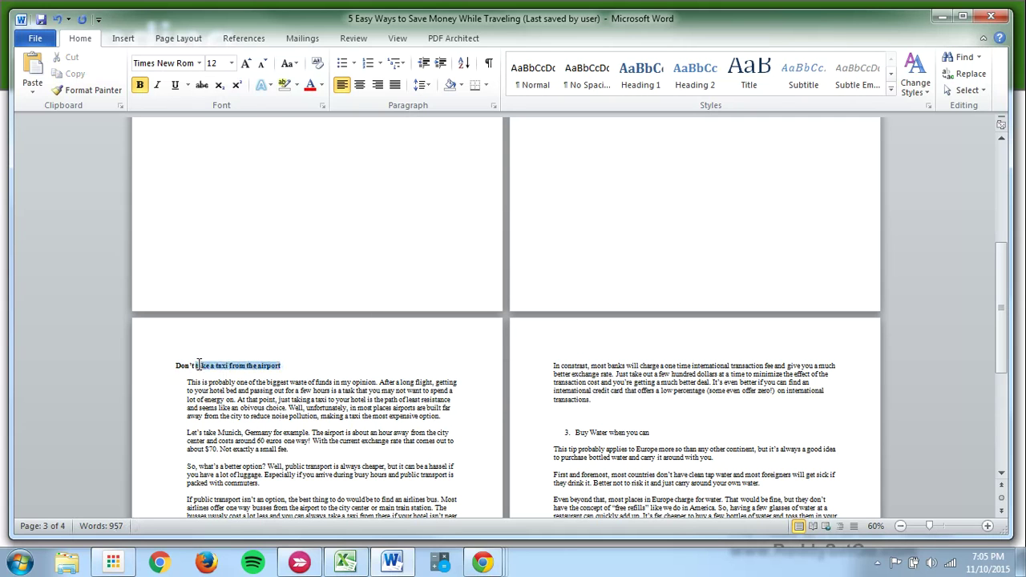
type("Ta")
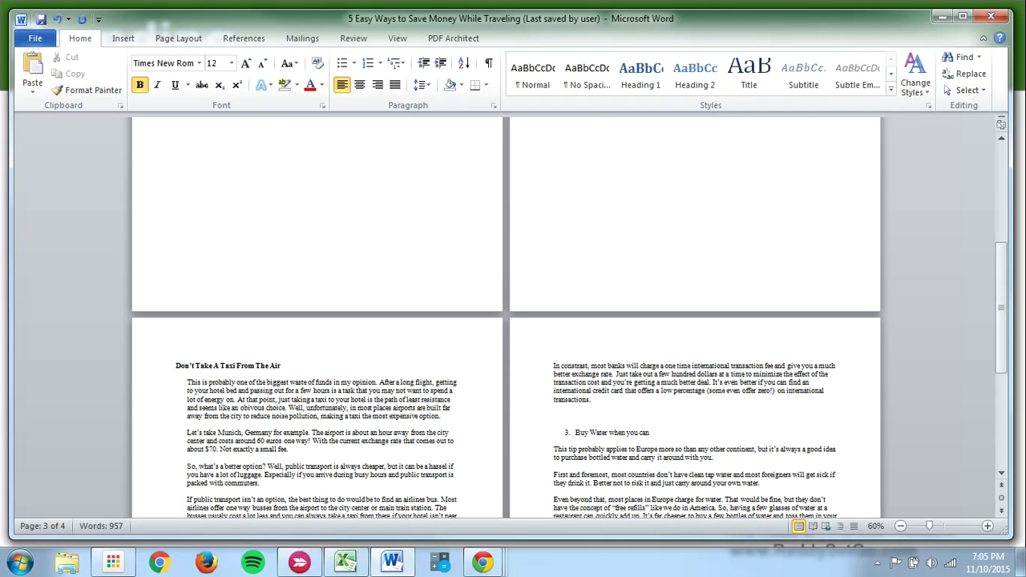
key("ctrl+z")
left_click(139, 84)
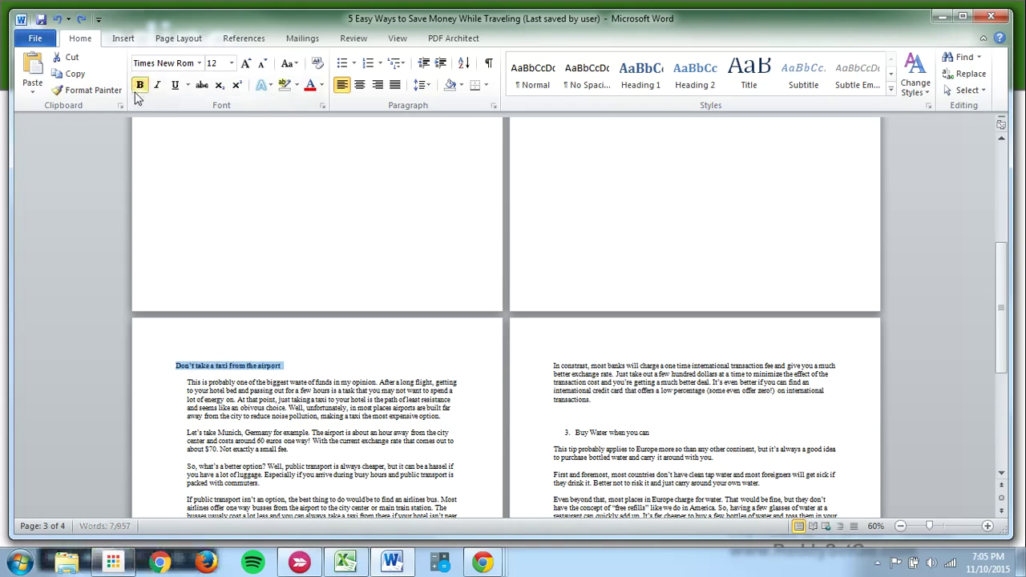
Remove the left indent from the four paragraphs below the taxi heading.
left_click(186, 383)
key("BackSpace")
scroll(192, 398, "down", 2)
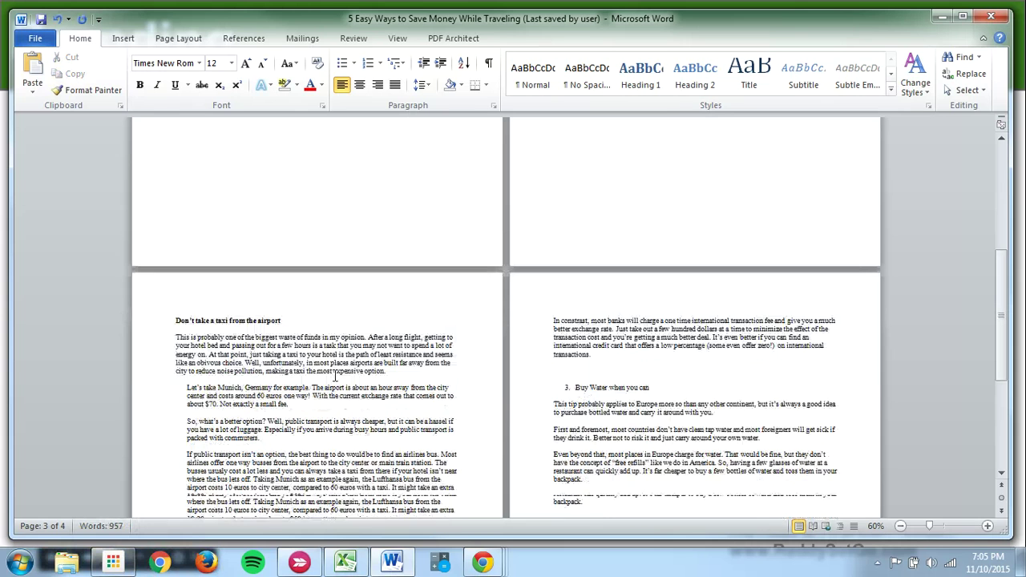
left_click(186, 388)
key("BackSpace")
left_click(185, 422)
key("BackSpace")
left_click(186, 455)
key("BackSpace")
Remove the list number and indent from the heading "Stay away from the main square".
scroll(395, 414, "down", 5)
left_click(198, 408)
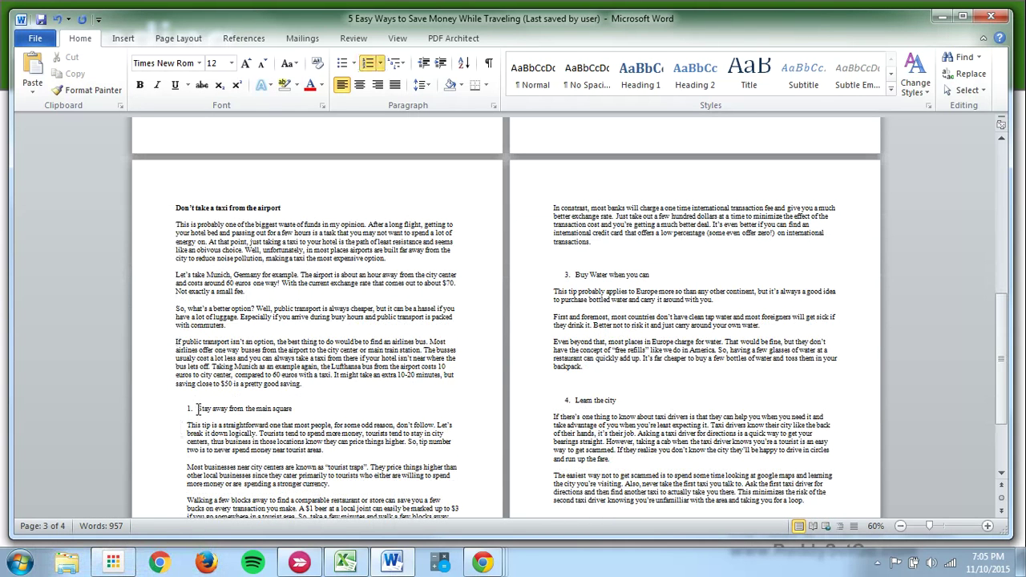
key("BackSpace")
key("BackSpace")
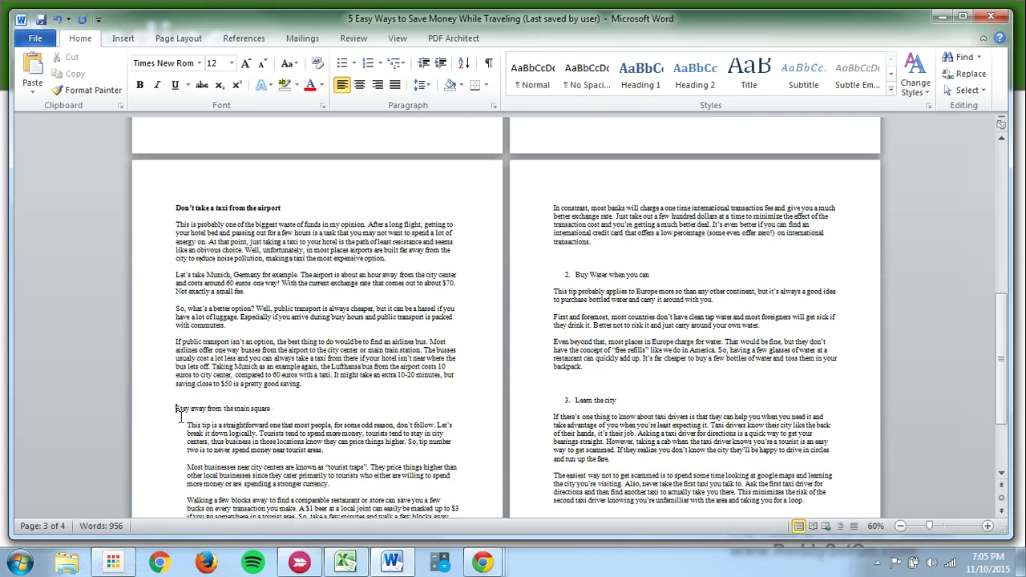
Push the "Stay away from the main square" heading to the first line of the next page with blank lines.
key("Return")
key("Return")
key("Return")
key("Return")
key("Return")
key("Return")
key("Return")
key("Return")
key("Return")
key("Return")
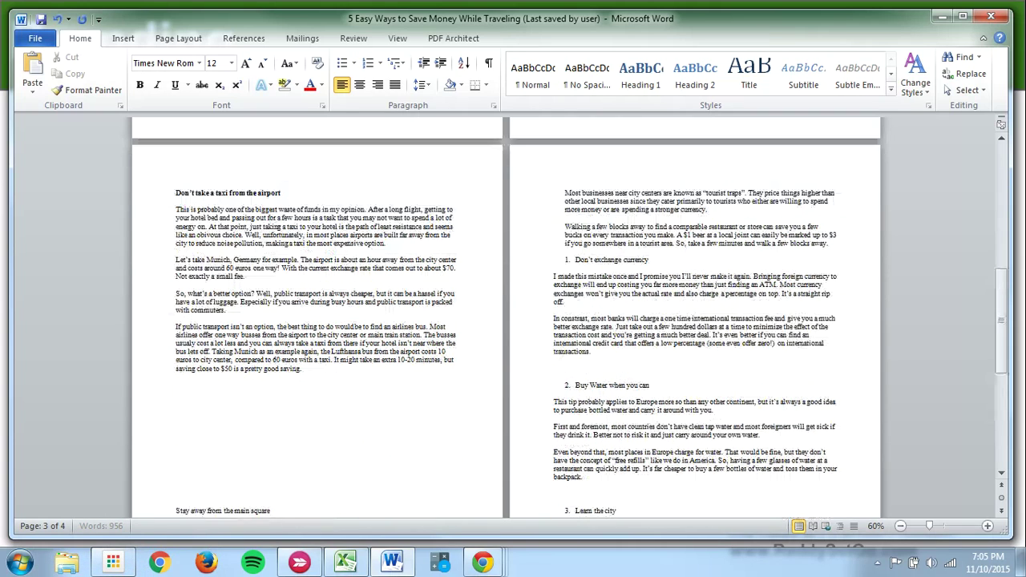
key("Return")
key("Return")
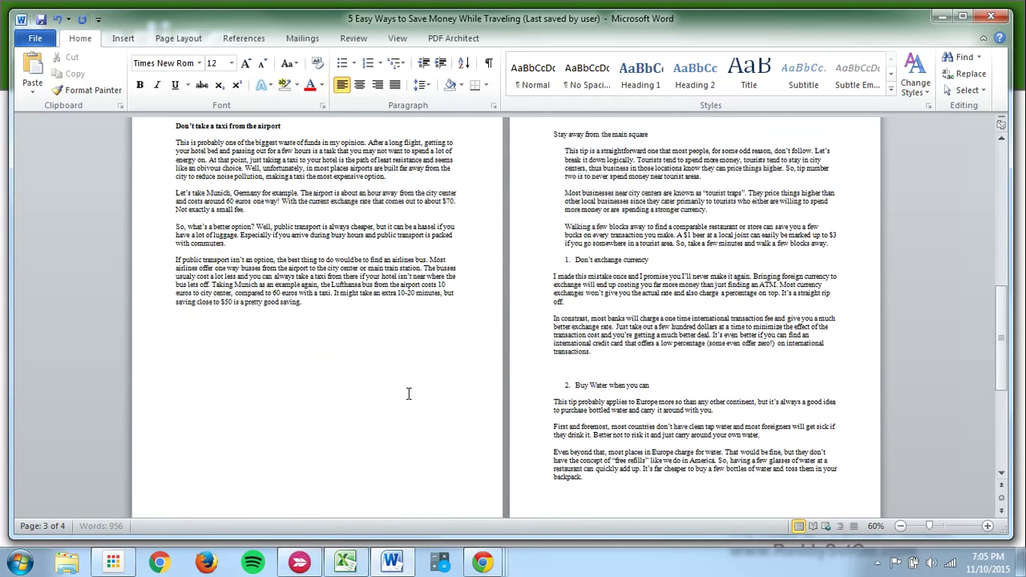
scroll(516, 387, "up", 3)
key("BackSpace")
key("BackSpace")
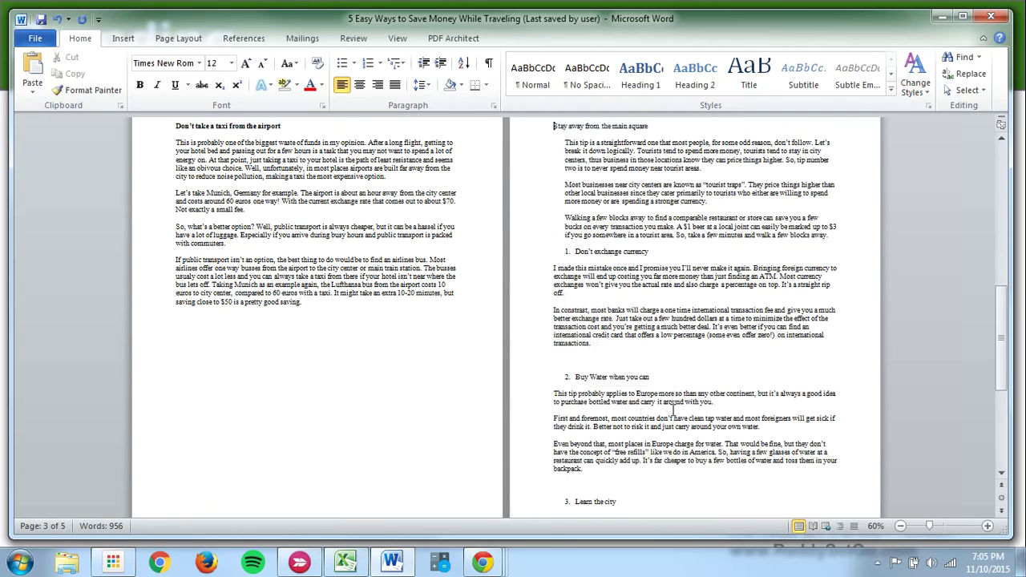
Set the line spacing of the entire document to double.
scroll(669, 410, "down", 10)
key("ctrl+a")
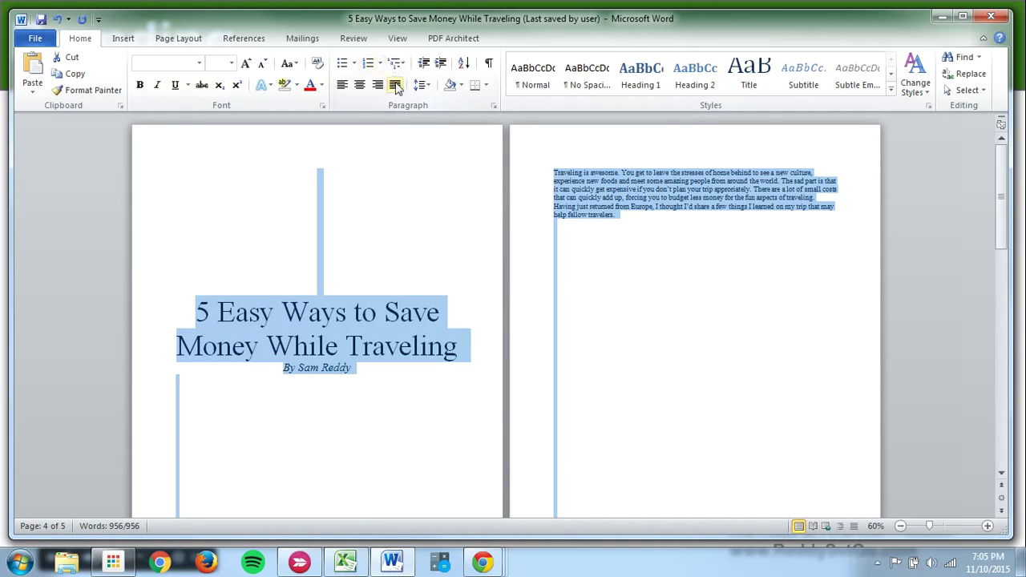
left_click(493, 108)
left_click(539, 305)
left_click(548, 340)
left_click(565, 452)
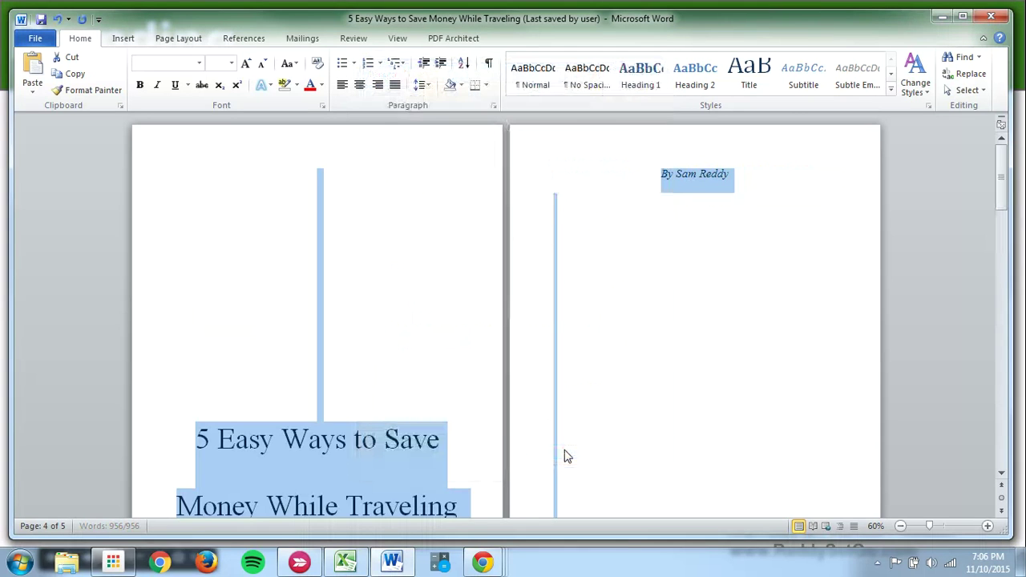
Delete the surplus blank lines above the title on the title page.
left_click(320, 401)
left_click_drag(319, 405, 314, 271)
key("Delete")
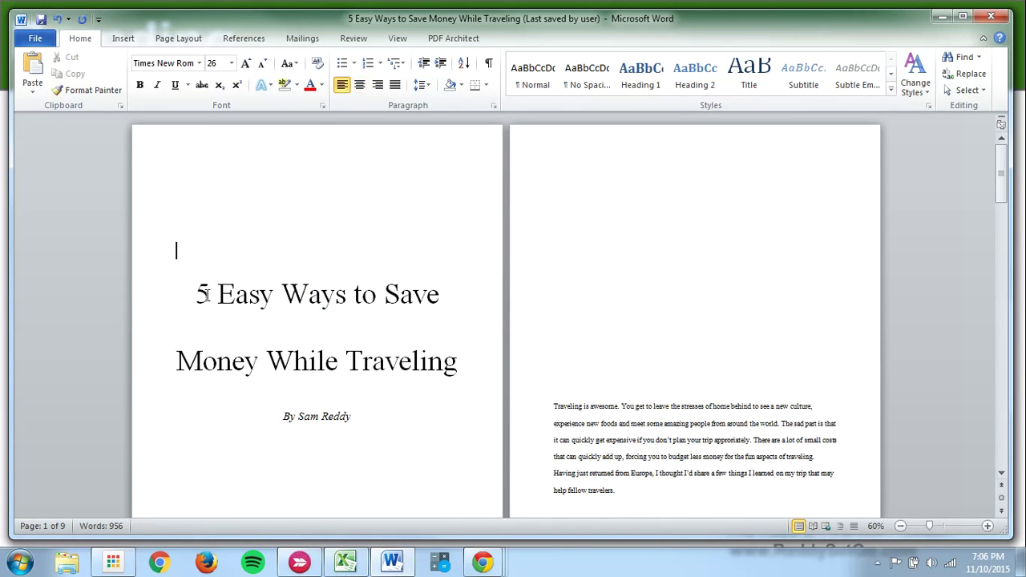
Set the line spacing of the title "5 Easy Ways to Save Money While Traveling" back to single.
left_click_drag(177, 248, 522, 385)
left_click(425, 84)
left_click_drag(200, 293, 473, 337)
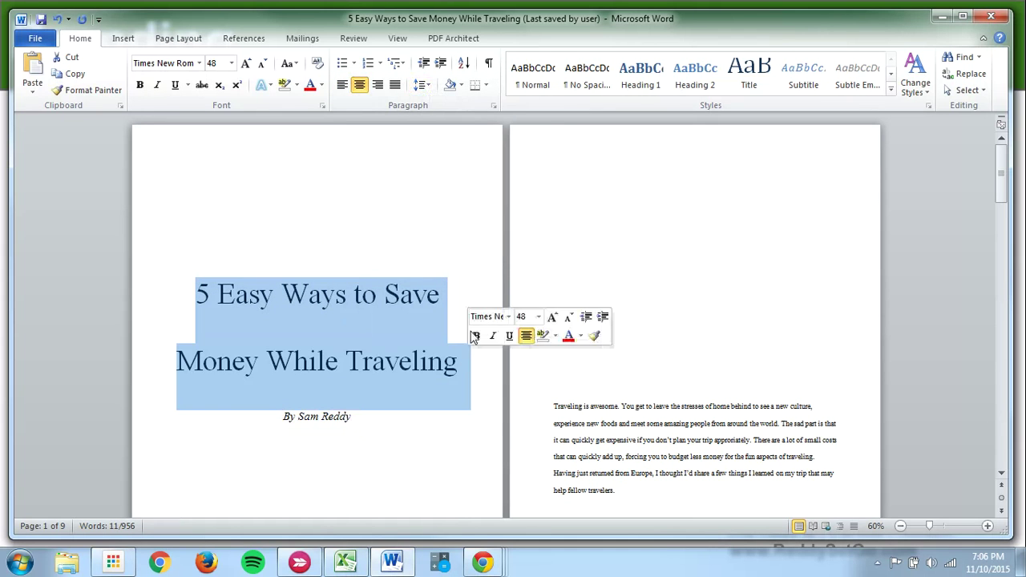
left_click(420, 84)
left_click(439, 103)
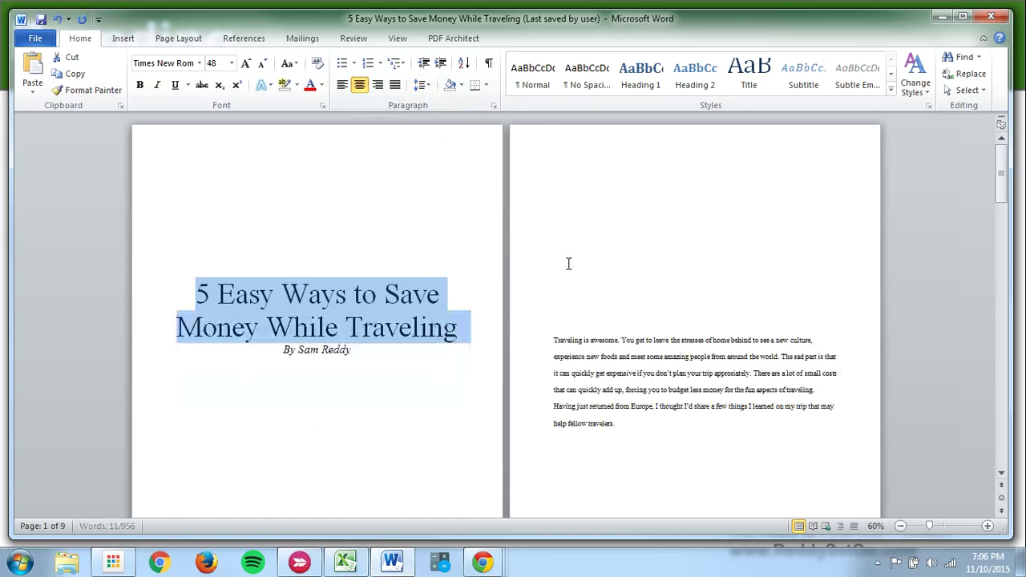
Delete the blank lines above the opening paragraph so it starts at the first line of the second page.
left_click(557, 323)
left_click_drag(557, 325, 540, 160)
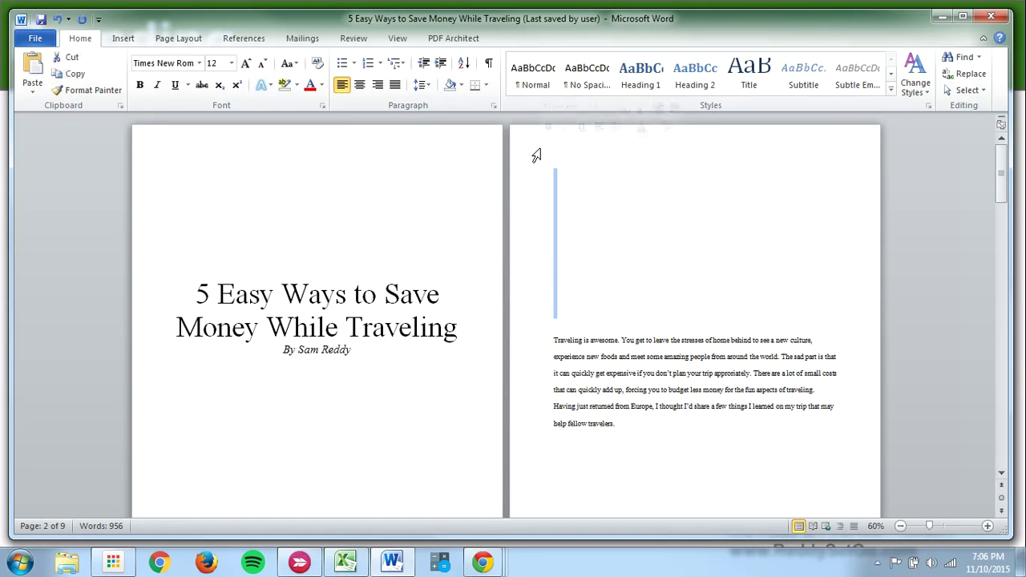
key("Delete")
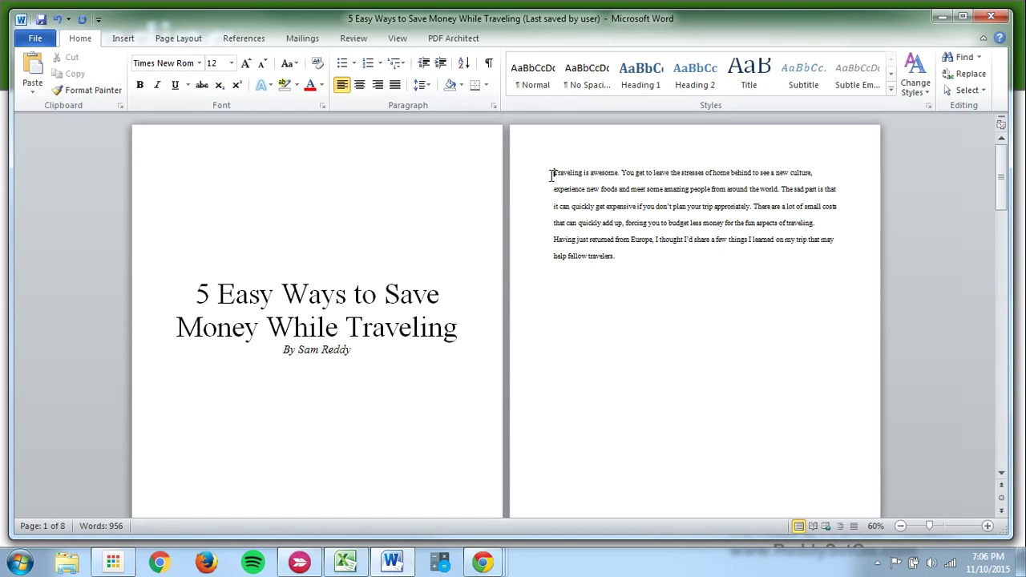
Add the bold heading "Introduction" on its own line above the opening paragraph.
left_click(553, 173)
key("Return")
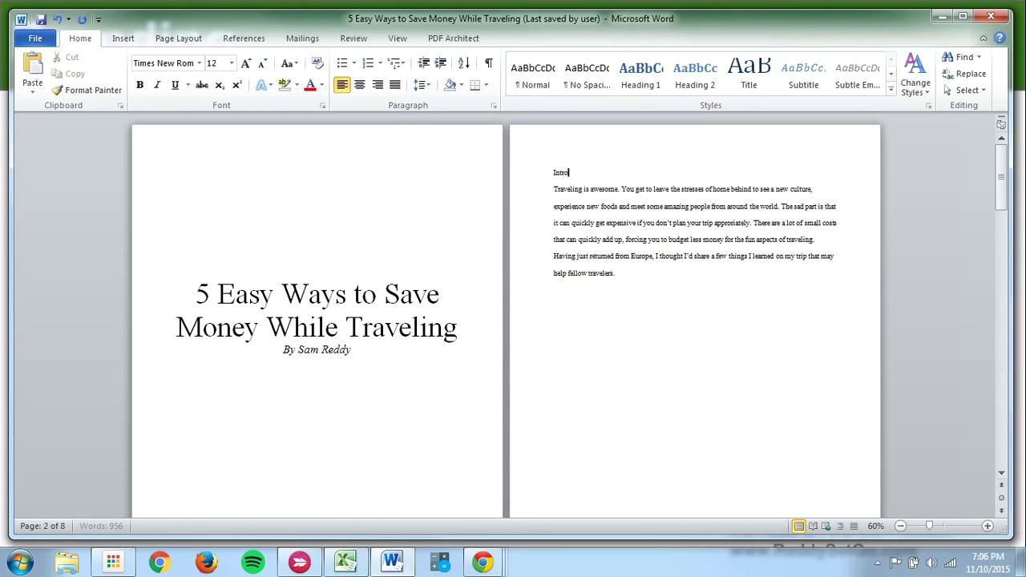
left_click_drag(640, 174, 575, 172)
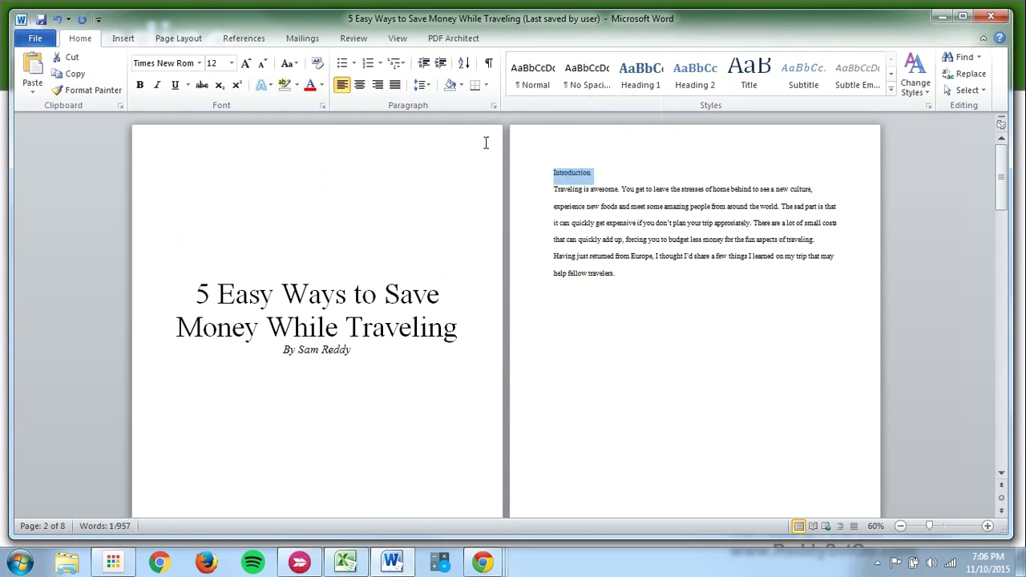
left_click(140, 84)
Delete the surplus blank lines before the heading "Don't take a taxi from the airport" so it starts at the first line of a page.
scroll(509, 313, "down", 5)
scroll(516, 316, "down", 6)
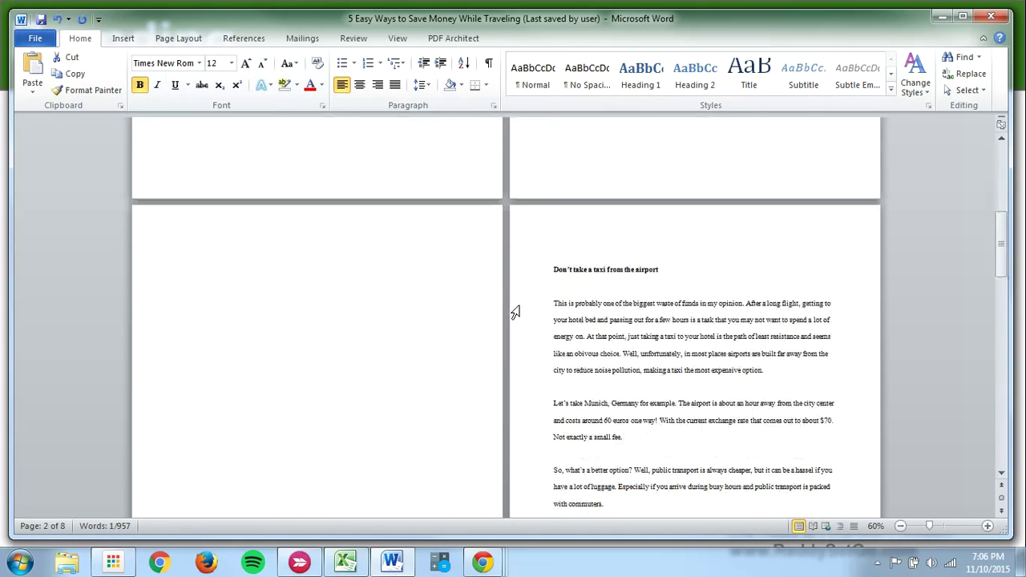
left_click_drag(240, 158, 312, 377)
key("BackSpace")
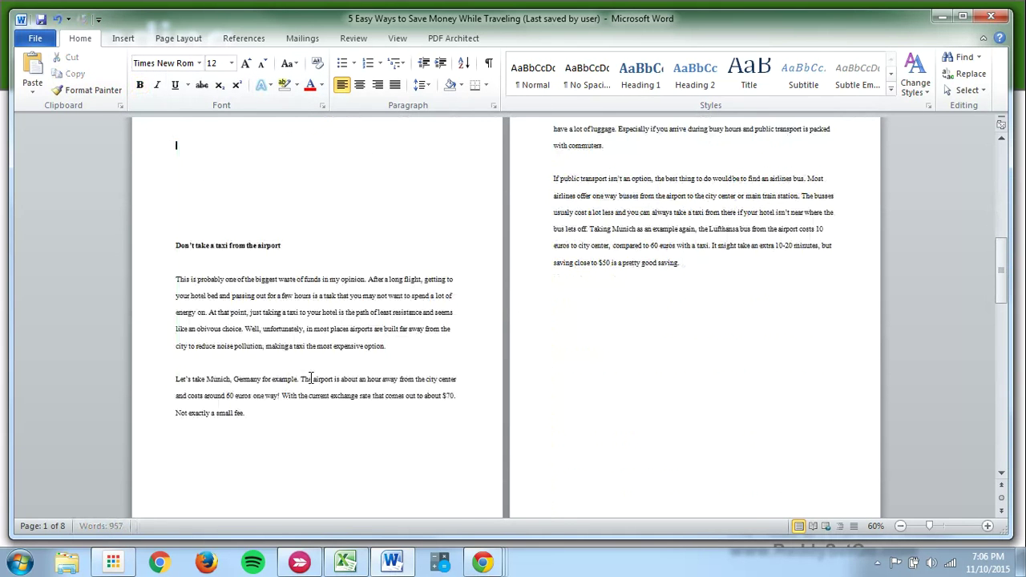
scroll(311, 377, "up", 5)
left_click_drag(189, 337, 178, 270)
key("BackSpace")
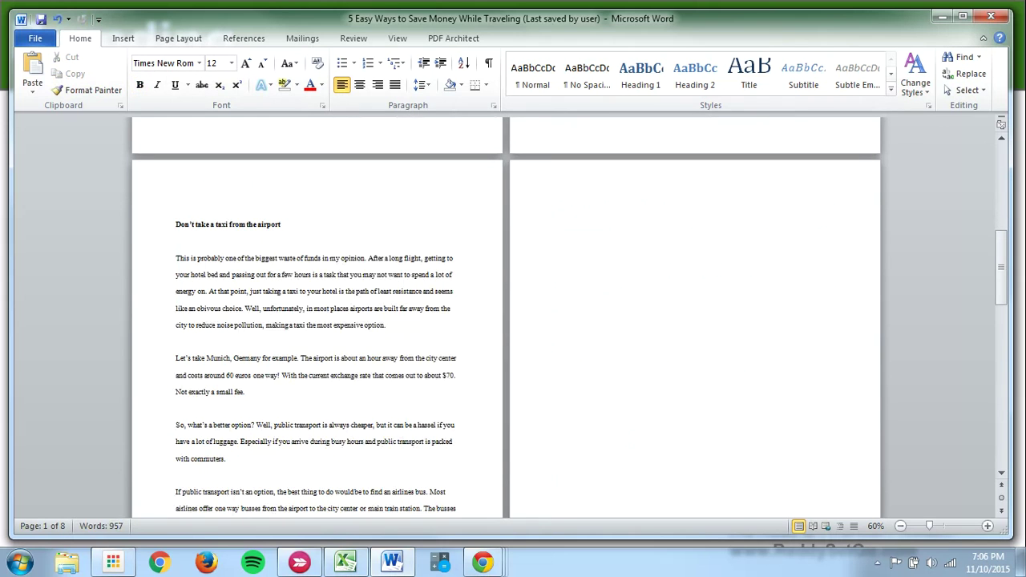
Delete the surplus blank lines before "Stay away from the main square" so the heading starts the page right after the taxi tip.
scroll(642, 337, "down", 1)
scroll(643, 347, "up", 3)
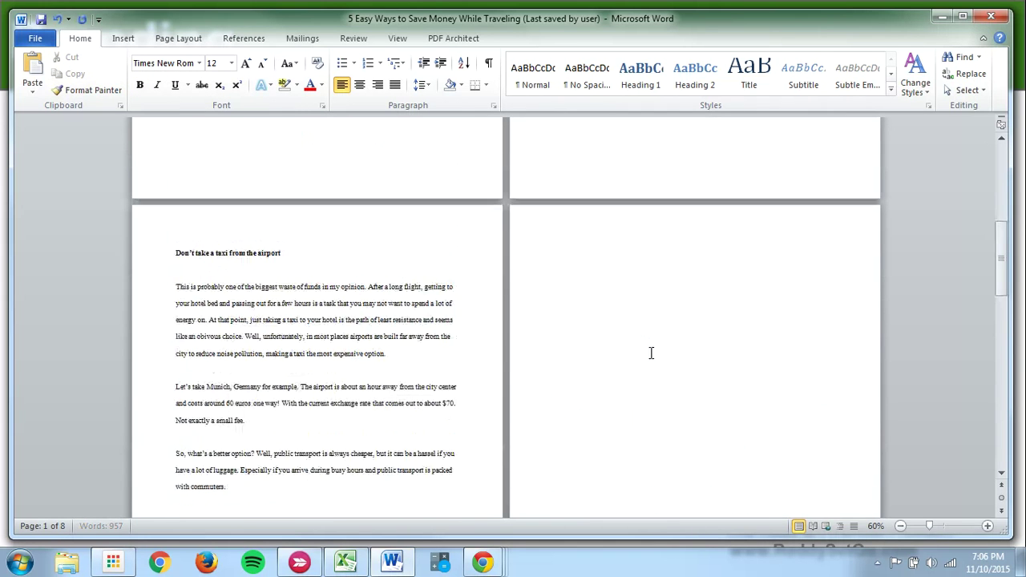
left_click_drag(650, 353, 648, 476)
key("BackSpace")
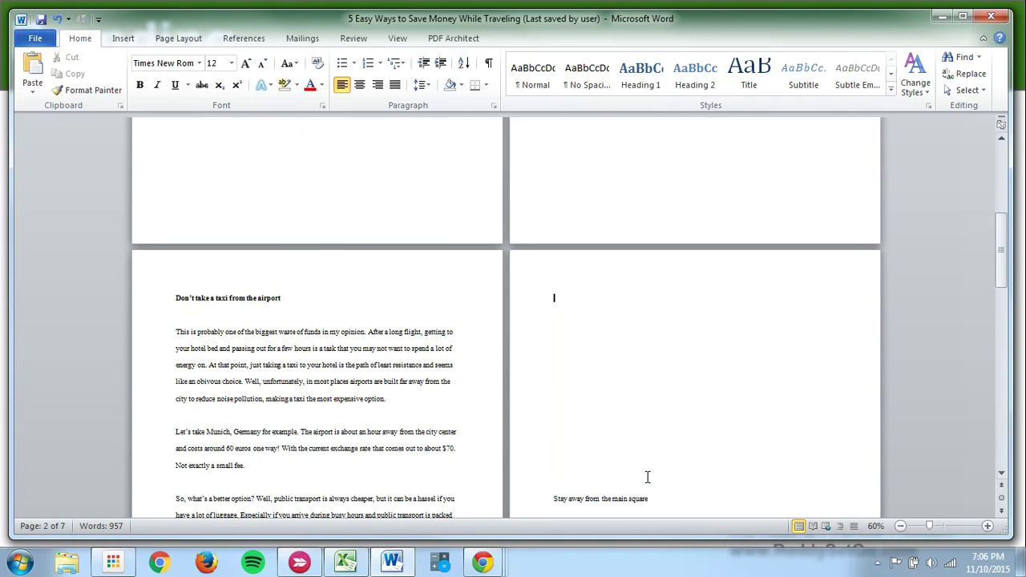
left_click_drag(564, 301, 556, 248)
key("BackSpace")
key("BackSpace")
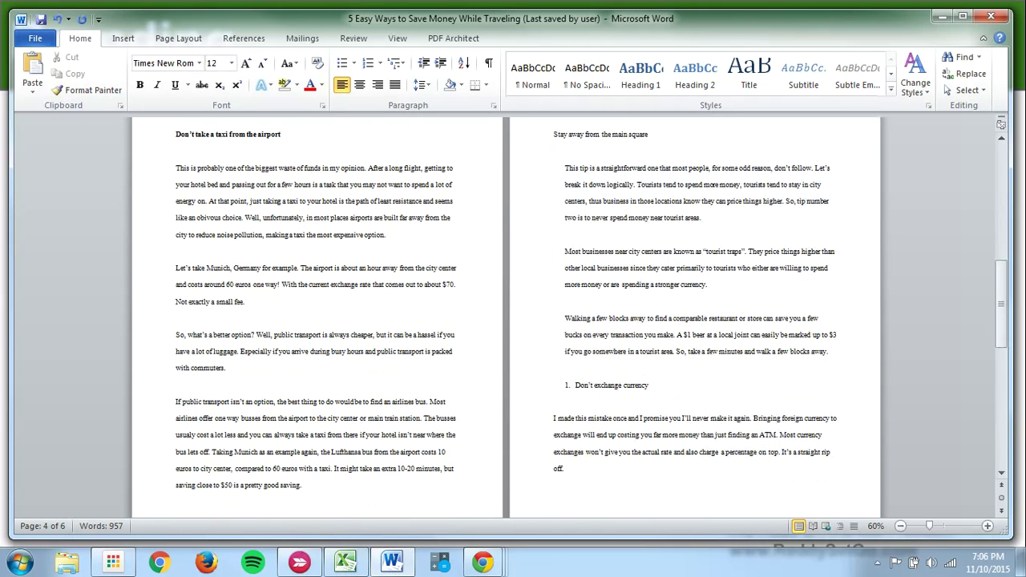
Make the heading "Stay away from the main square" bold.
scroll(596, 282, "up", 3)
left_click_drag(647, 249, 394, 235)
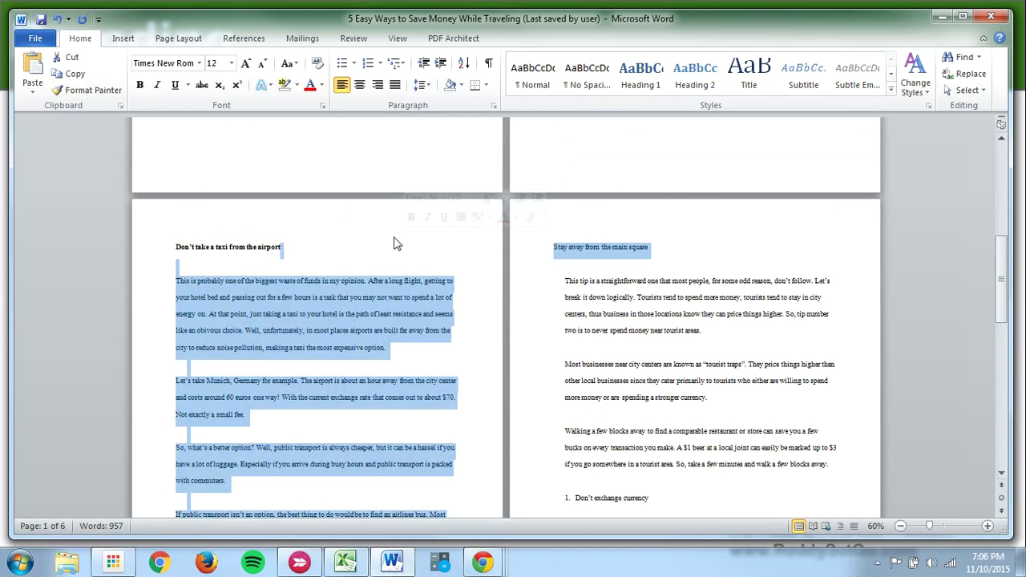
left_click_drag(554, 247, 661, 251)
left_click(139, 84)
left_click(548, 313)
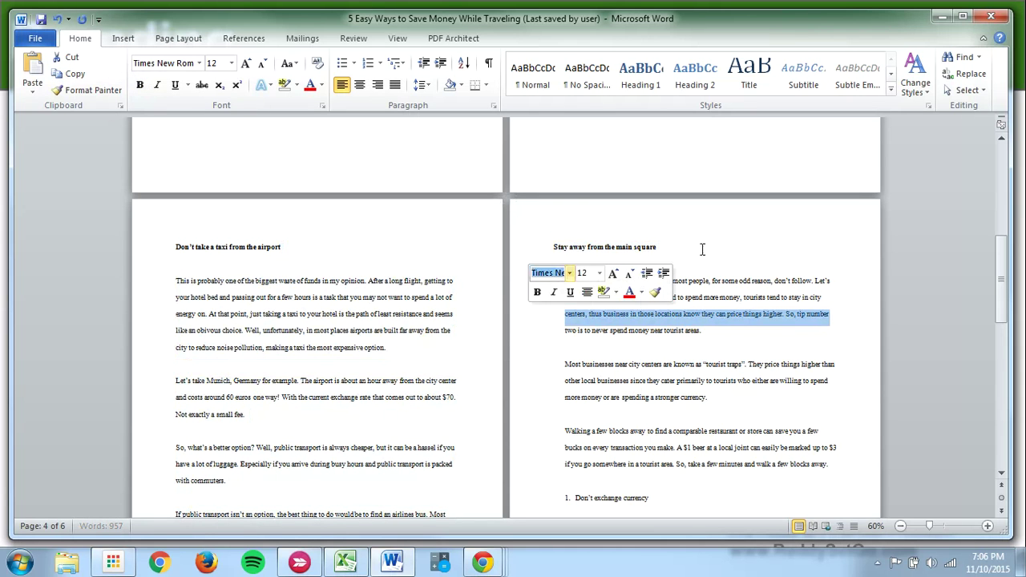
Remove the left indent from the three paragraphs below the heading "Stay away from the main square".
left_click(563, 281)
key("BackSpace")
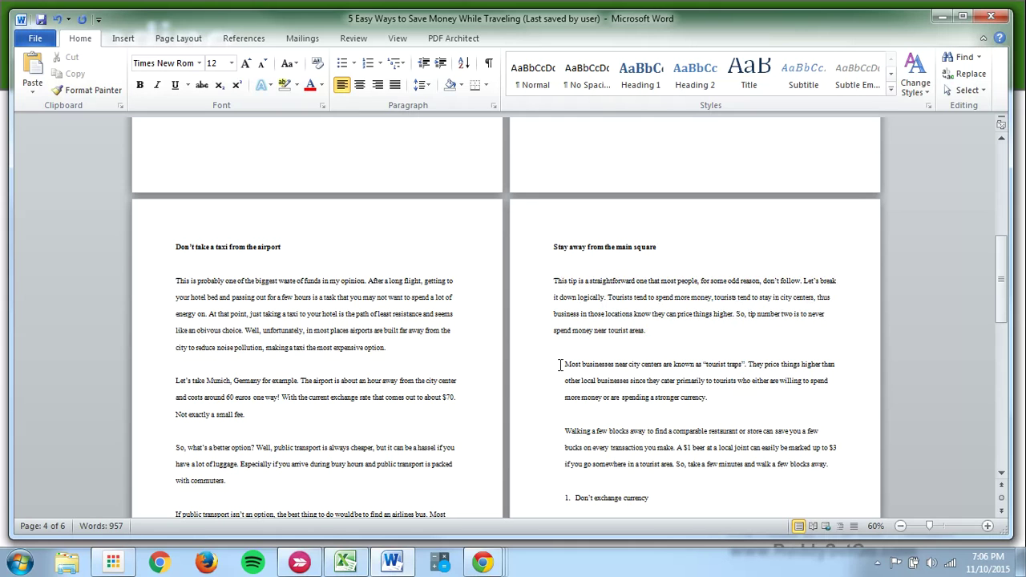
left_click(559, 365)
key("BackSpace")
left_click(564, 431)
key("BackSpace")
Replace the list number of "Don't exchange currency" with "Chapter 3:" and make the heading bold.
scroll(565, 433, "down", 2)
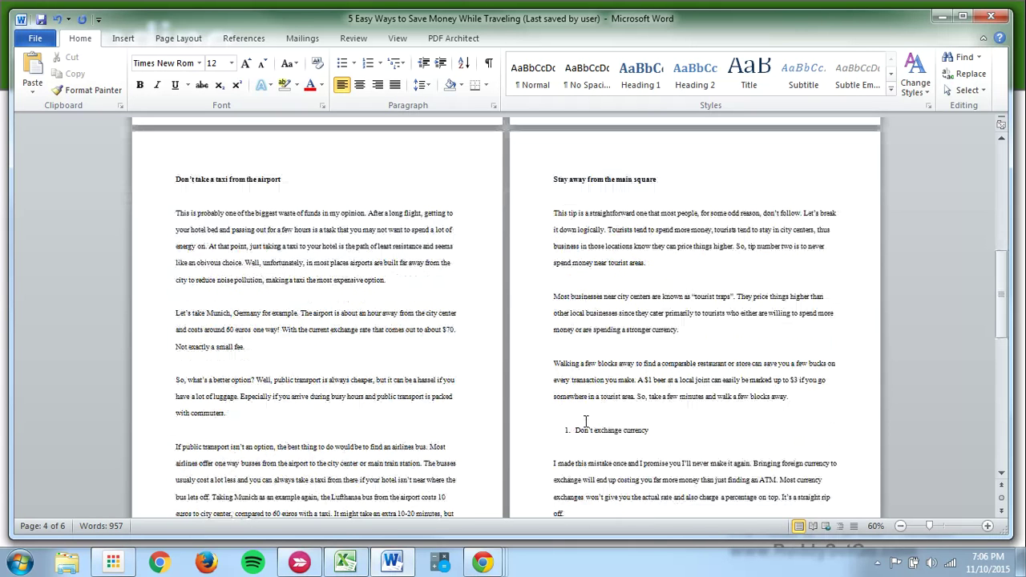
left_click(575, 430)
key("BackSpace")
type("Chapter 3:")
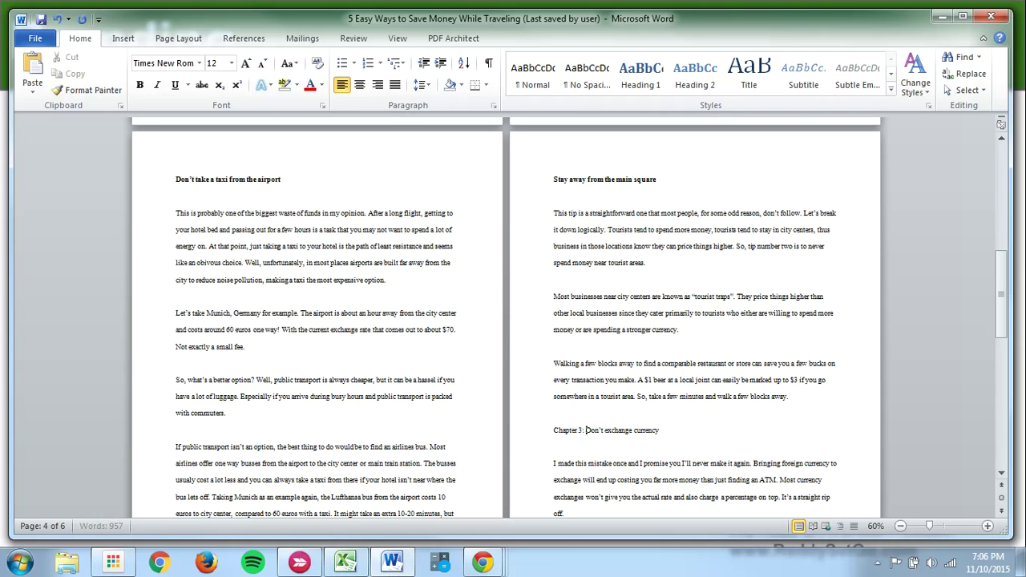
left_click_drag(658, 429, 526, 439)
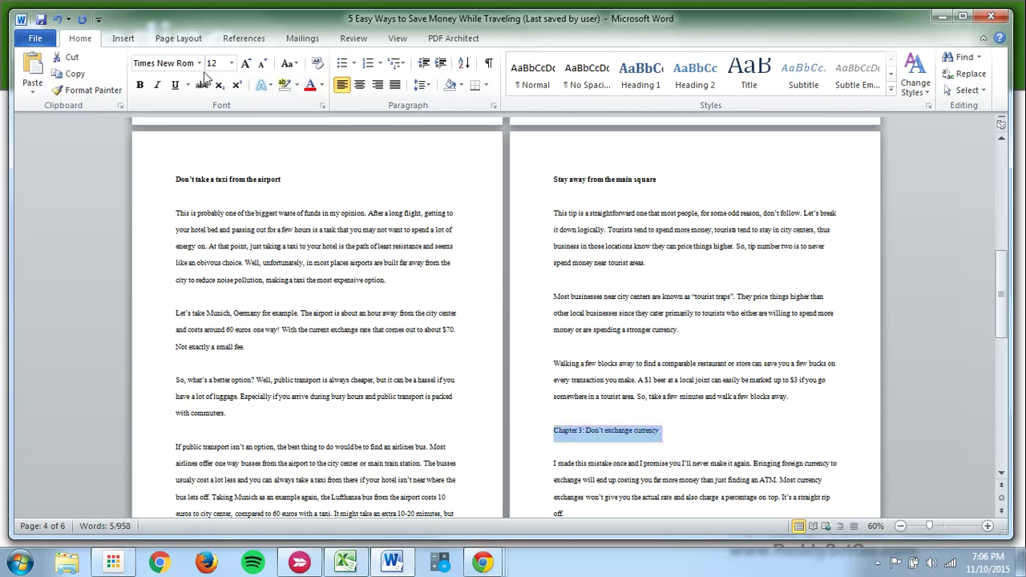
left_click(139, 85)
Prefix the taxi heading with "Chapter 1:" and the main square heading with "Chapter 2:".
left_click(173, 178)
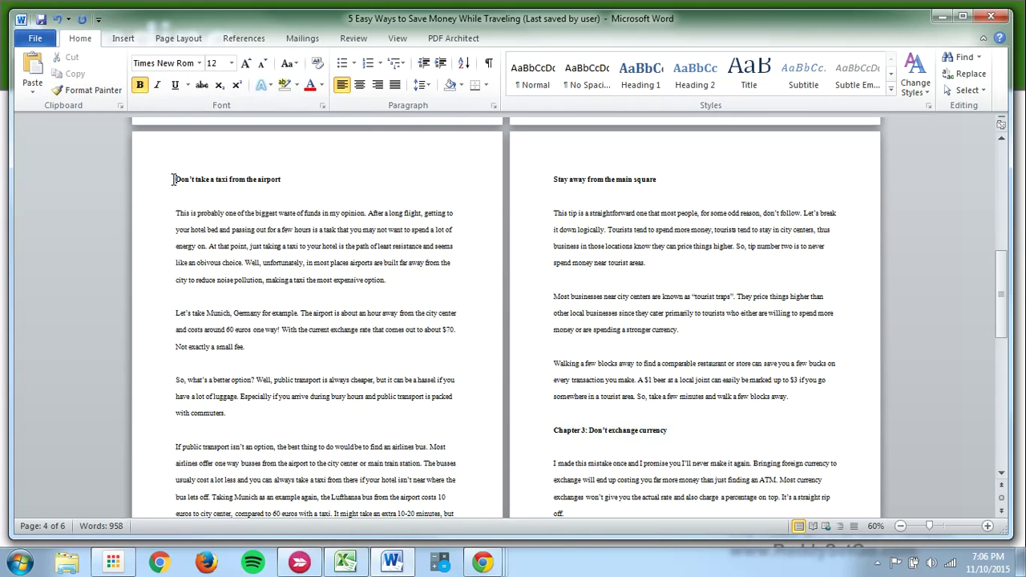
type("Chapter 1")
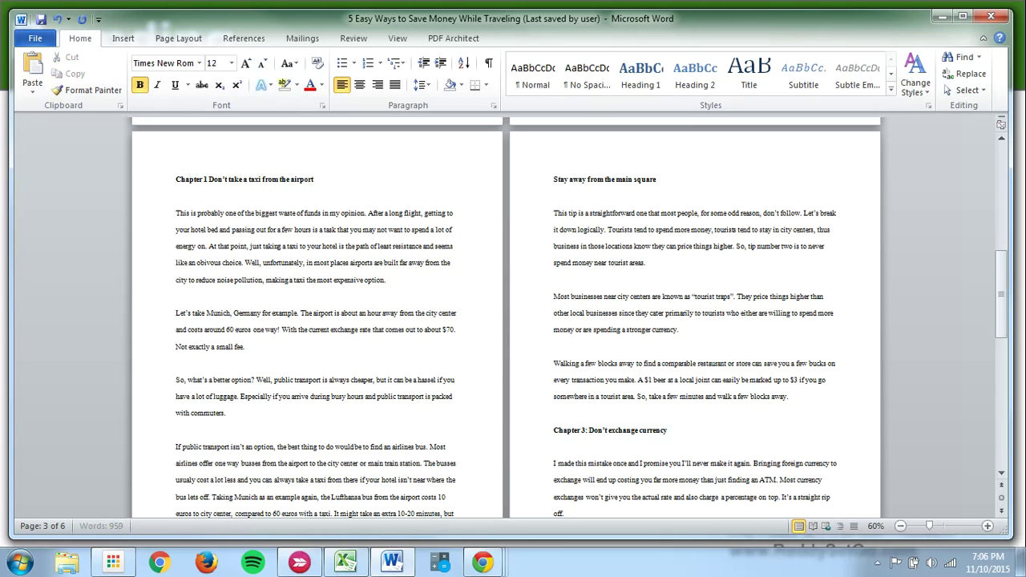
key("BackSpace")
type(":")
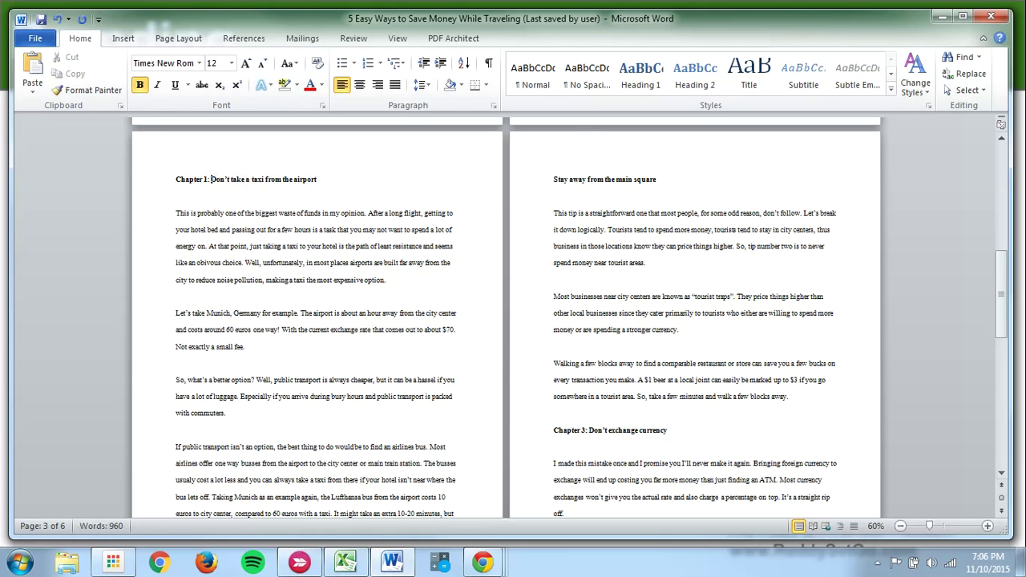
left_click(557, 181)
type("Chapter 2")
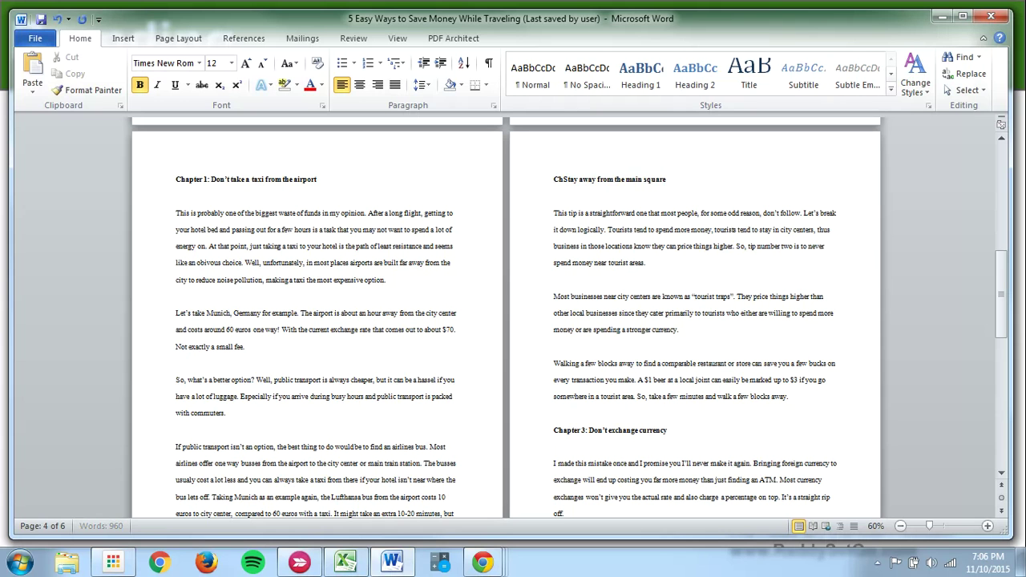
type(":")
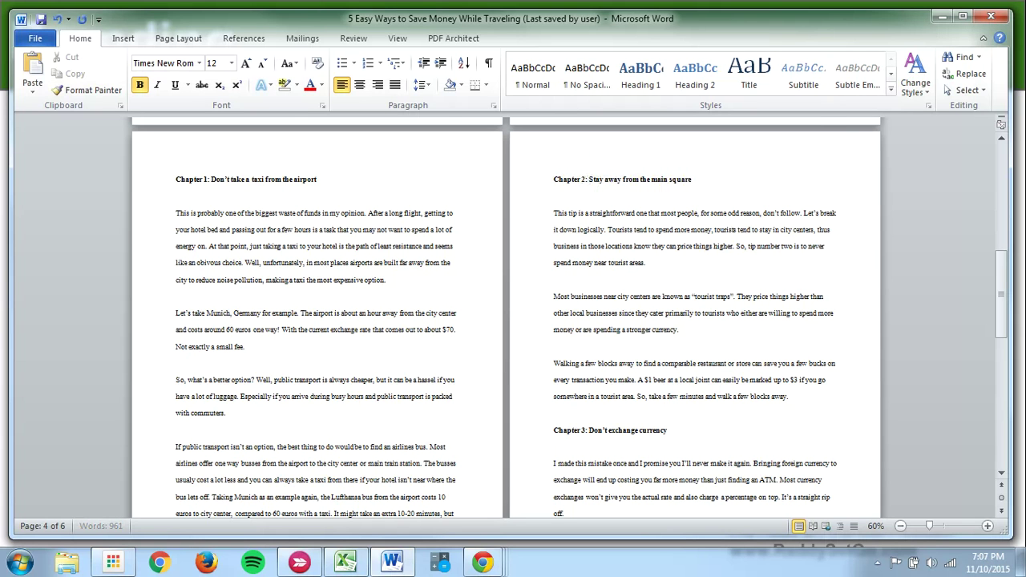
Push the Chapter 3 heading to the first line of the next page with blank lines.
scroll(737, 217, "down", 3)
left_click(622, 268)
key("Return")
key("Return")
key("Return")
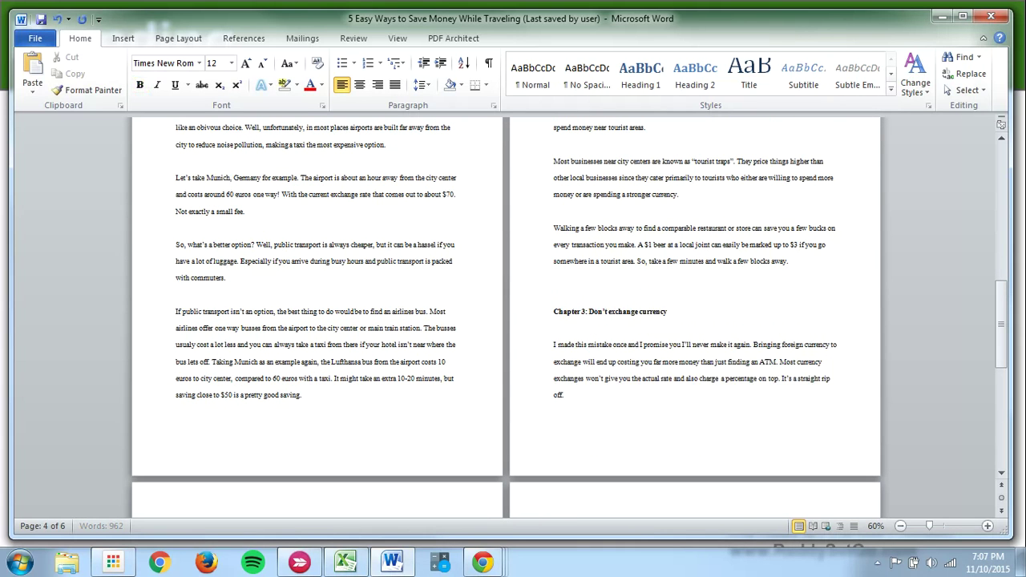
key("Return")
key("Return")
key("Return")
key("Return")
key("Return")
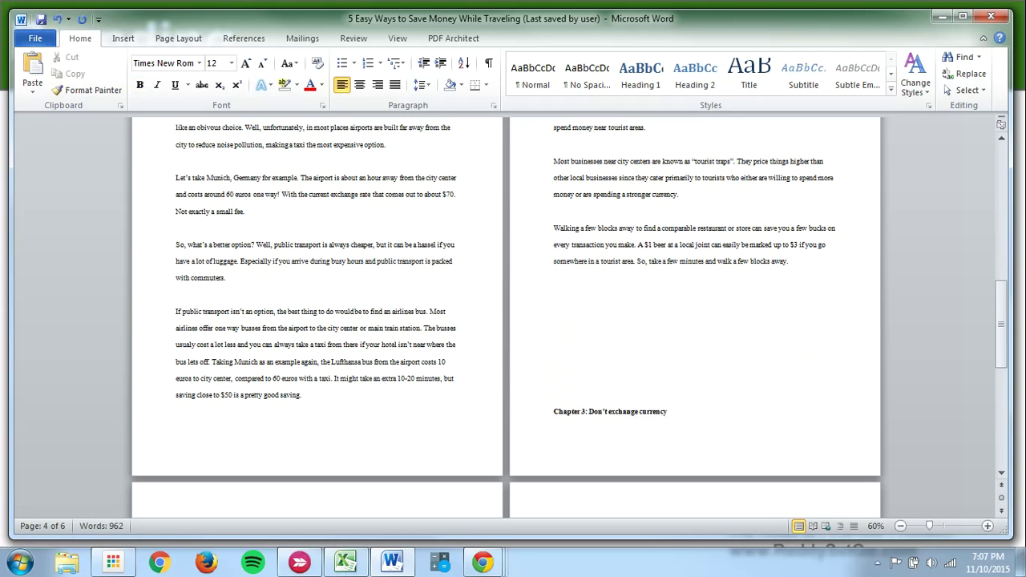
Replace the list number of "Buy Water when you can" with "Chapter 4:" and make the heading bold.
scroll(614, 296, "down", 10)
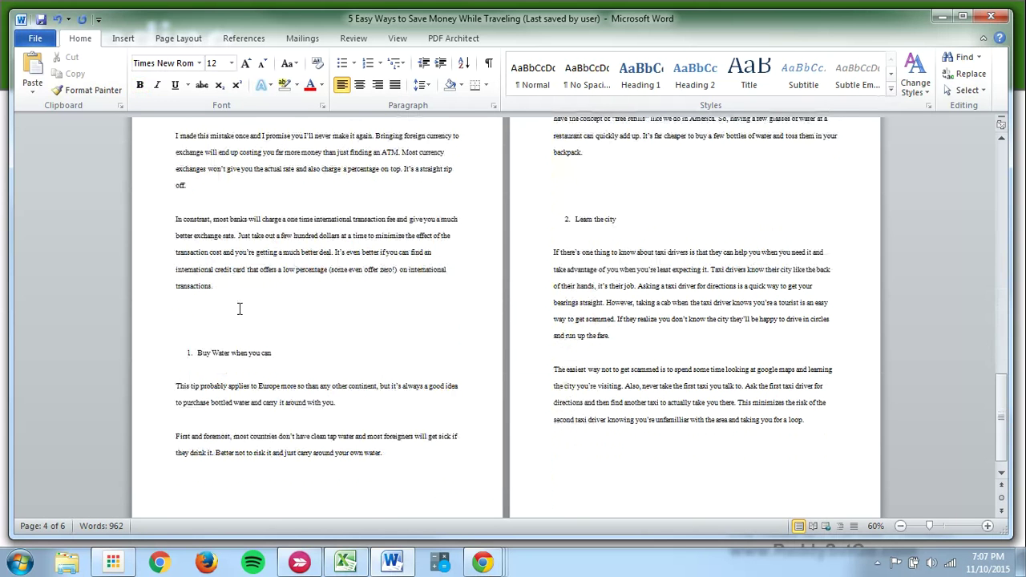
left_click(198, 353)
key("BackSpace")
key("BackSpace")
type("Chapter 4:")
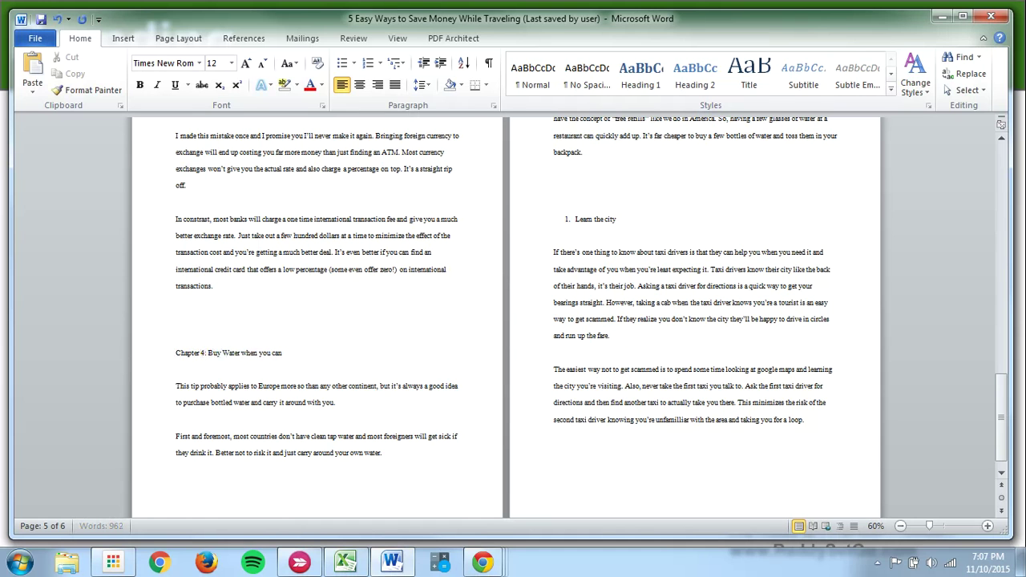
left_click(160, 353)
left_click(139, 85)
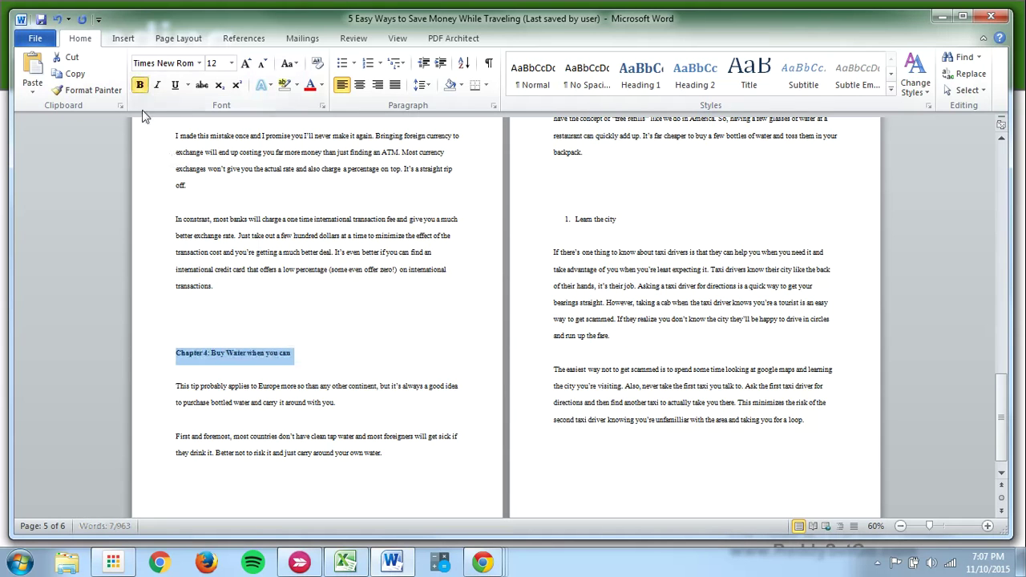
Push the Chapter 4 heading to the first line of the next page with blank lines.
left_click(177, 305)
key("Return")
key("Return")
key("Return")
key("Return")
key("Return")
key("Return")
key("Return")
key("Return")
key("Return")
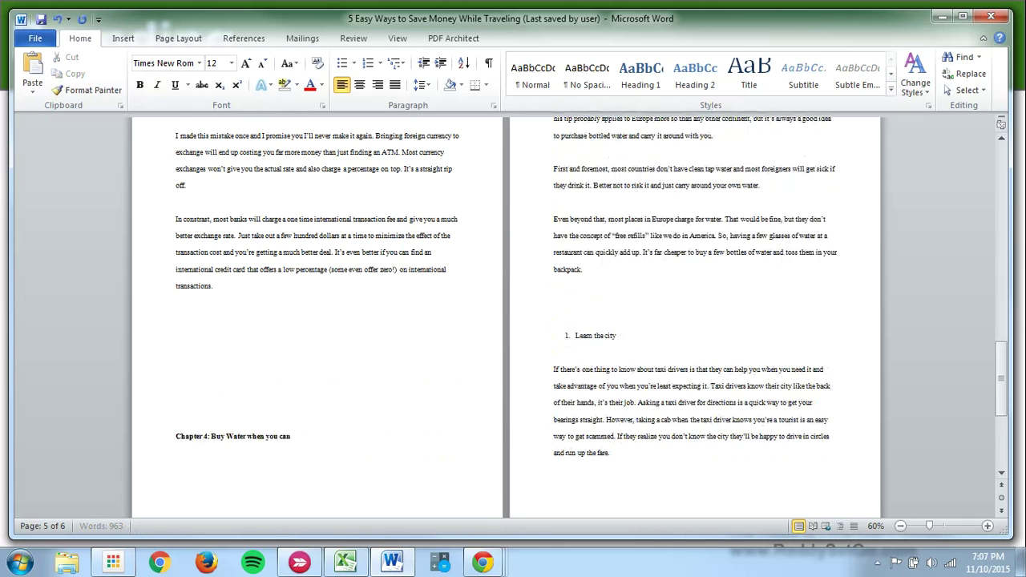
Push the "Learn the city" heading to the first line of the next page with blank lines.
scroll(578, 385, "up", 1)
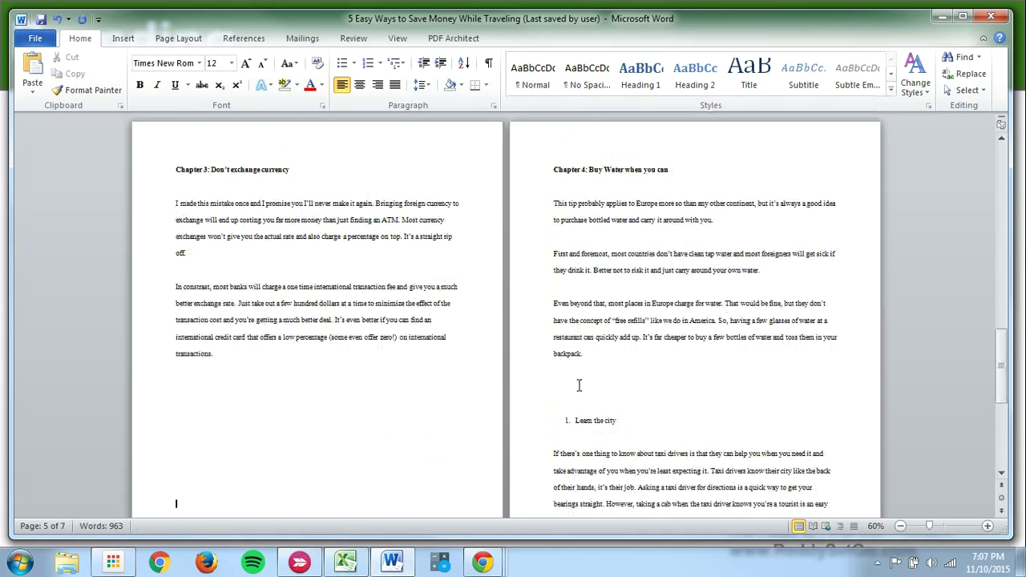
key("Return")
key("Return")
key("Return")
key("Return")
key("Return")
key("Return")
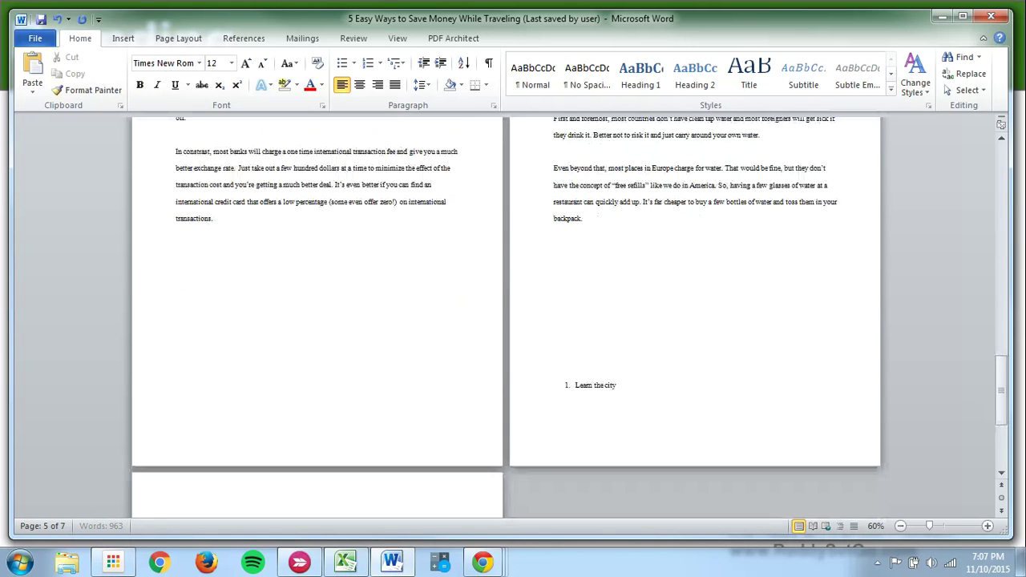
Replace the list number and indent of the heading "Learn the city" with "Chapter 5:".
scroll(481, 407, "down", 3)
left_click(201, 362)
key("BackSpace")
key("BackSpace")
type("Chapter 5")
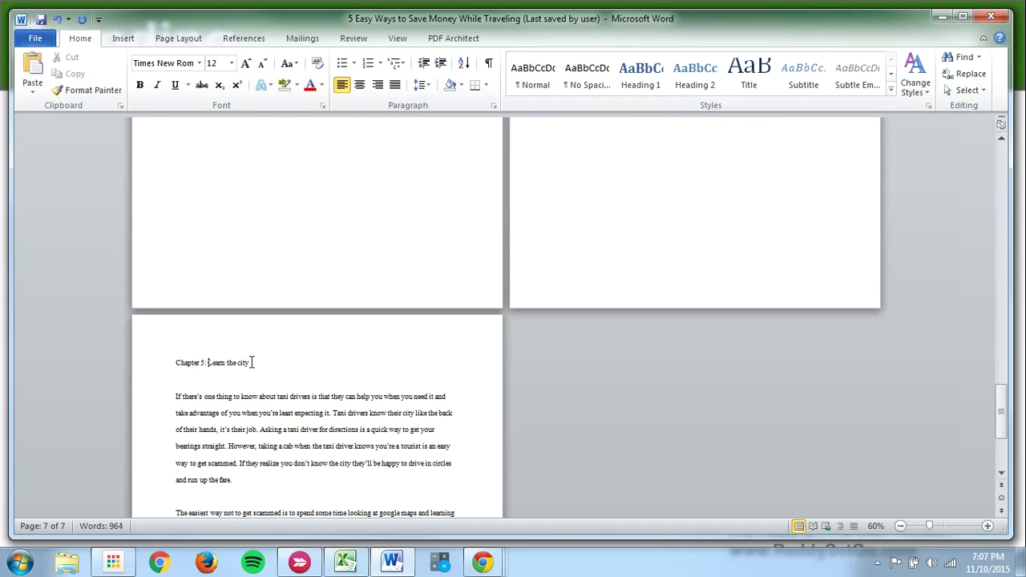
Complete the "Chapter 5:" label of the "Learn the city" heading and make the heading bold.
type(":")
left_click(67, 360)
left_click(140, 84)
left_click(721, 383)
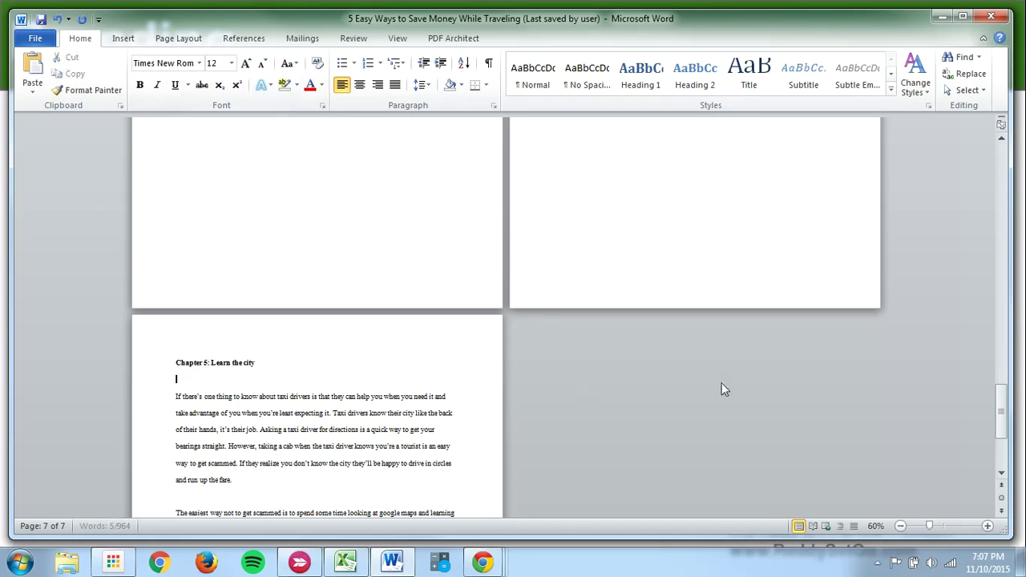
Review the layout of all pages in a zoomed-out overview and again from the title page through the first chapters.
scroll(721, 383, "down", 3)
left_click(901, 526)
left_click(901, 526)
left_click(900, 526)
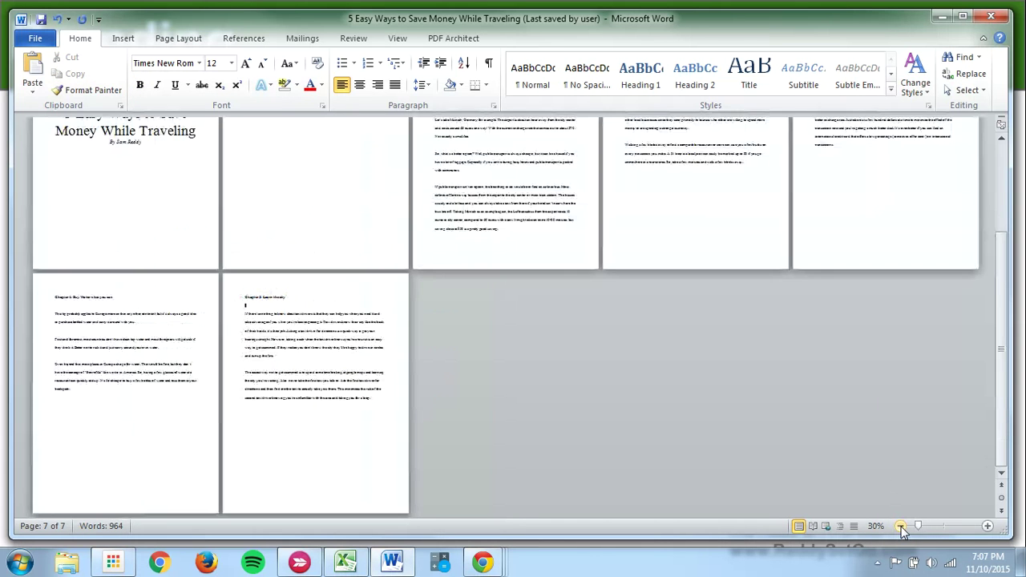
left_click(901, 526)
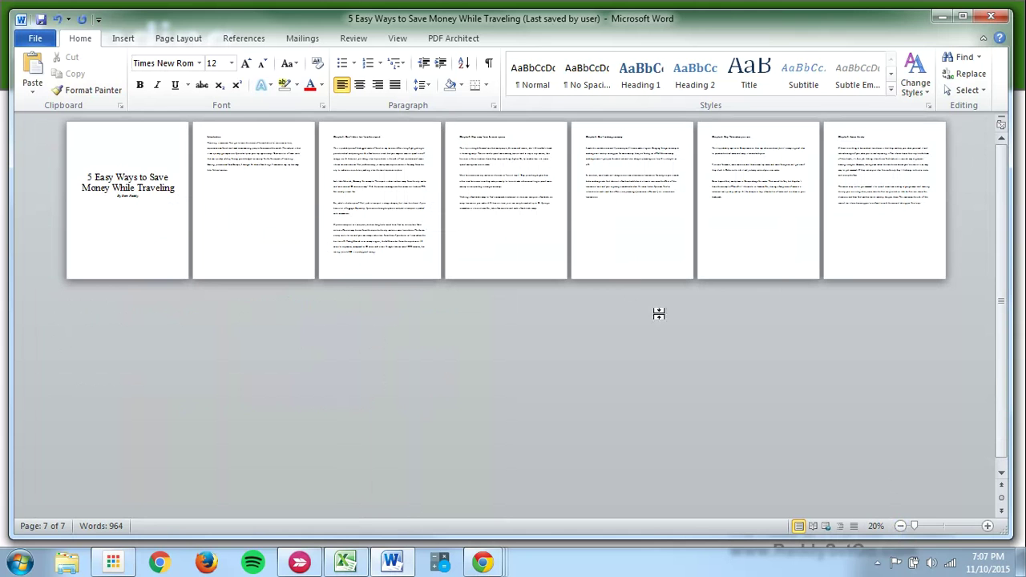
left_click(987, 526)
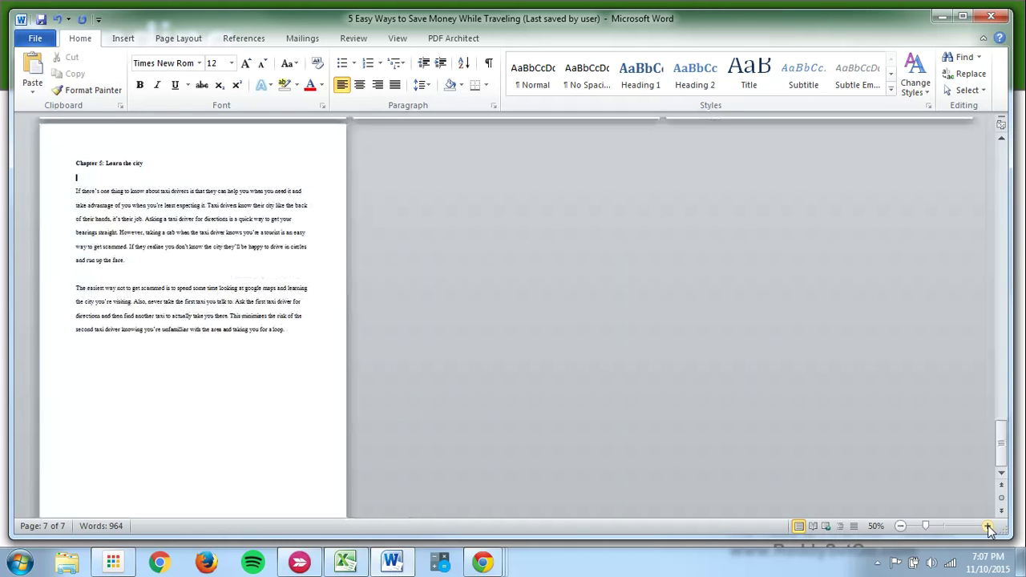
left_click_drag(1000, 437, 975, 161)
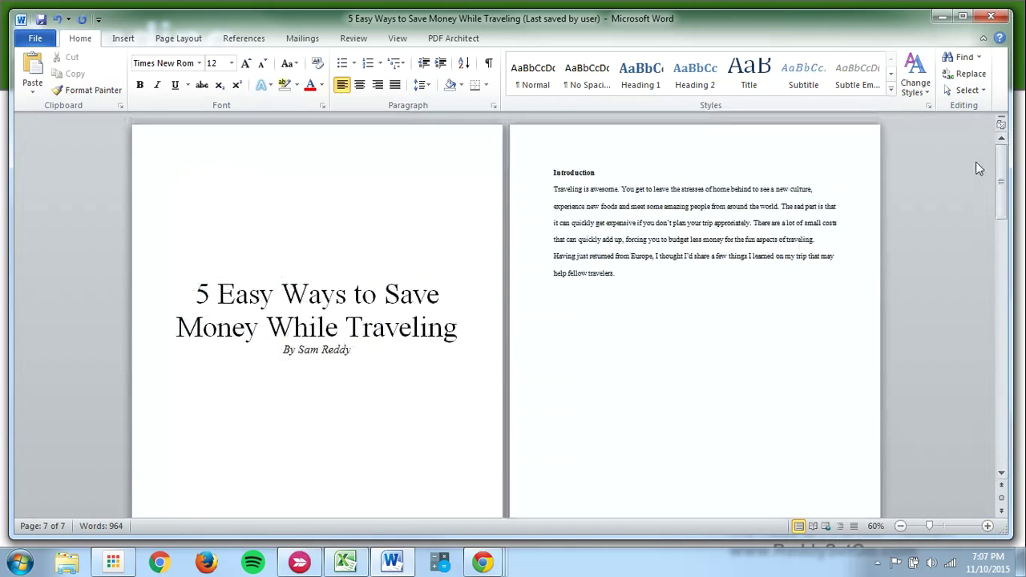
scroll(642, 321, "down", 5)
scroll(657, 281, "up", 4)
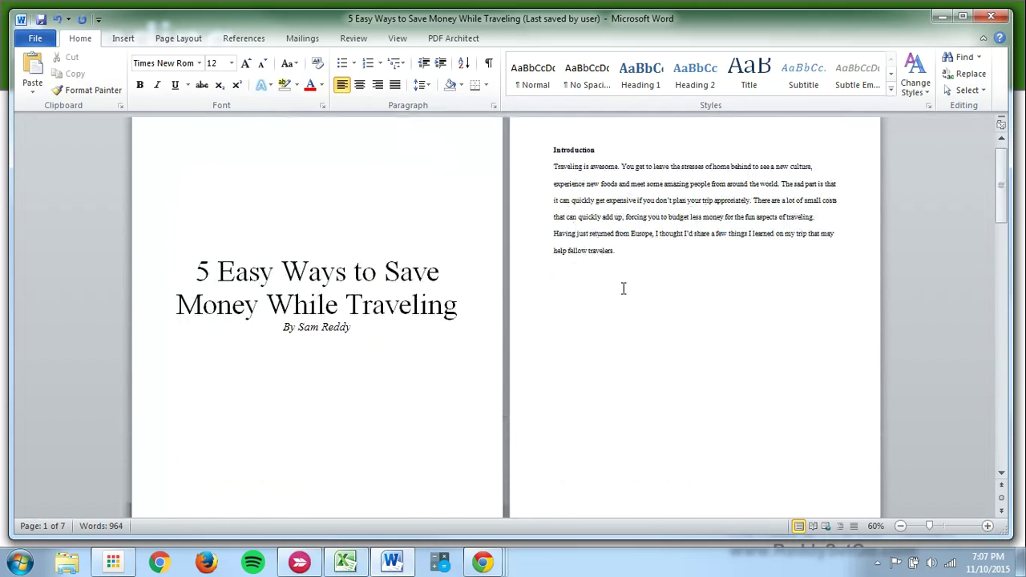
scroll(597, 259, "down", 5)
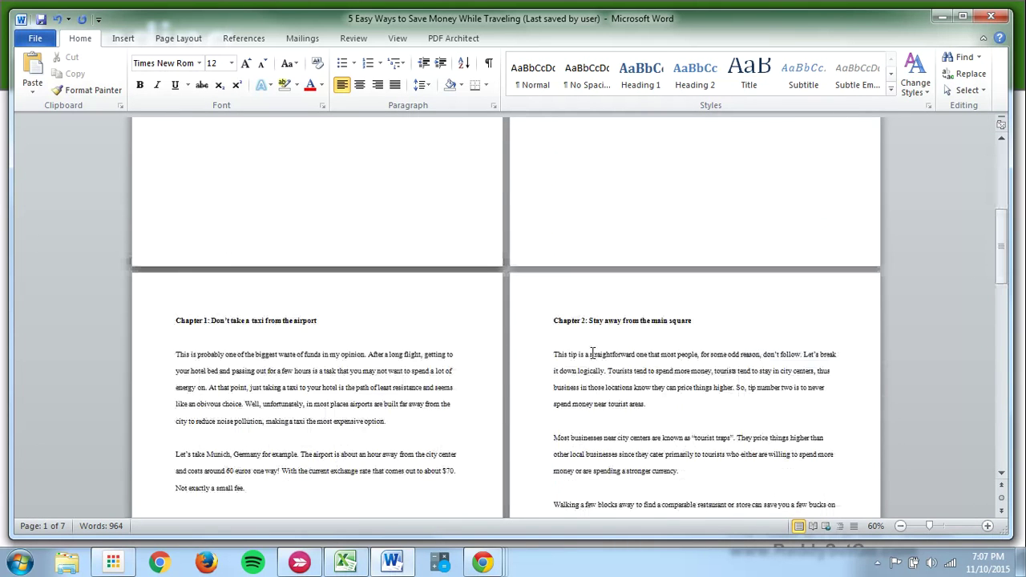
scroll(623, 254, "up", 4)
scroll(623, 254, "up", 2)
Push the Introduction heading onto the following page with blank lines, leaving an empty page after the title page.
left_click(552, 172)
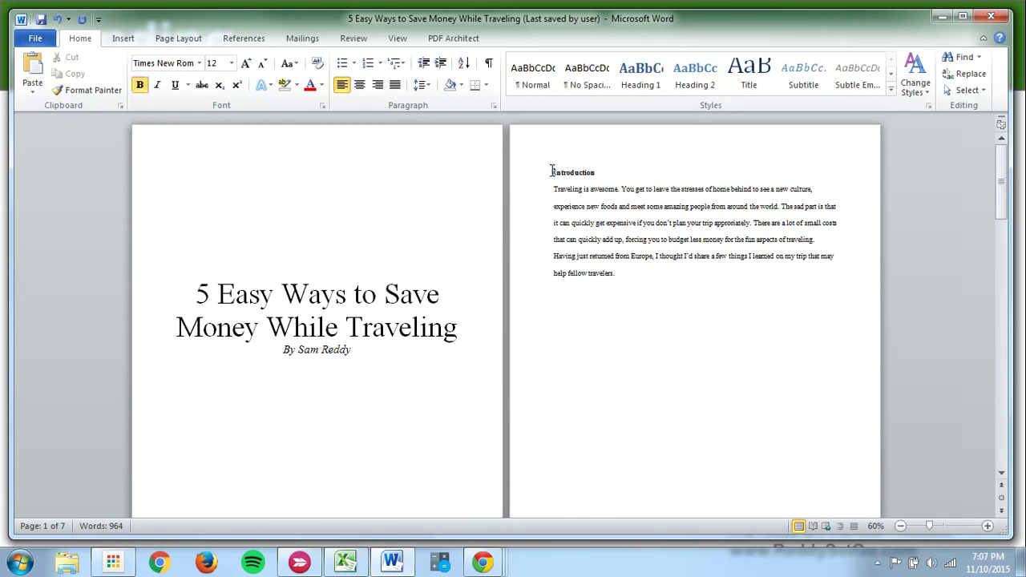
key("Return")
key("Return")
key("Return")
key("Return")
key("Return")
key("Return")
key("Return")
key("Return")
key("Return")
key("Return")
key("Return")
key("Return")
key("Return")
key("Return")
key("Return")
key("Return")
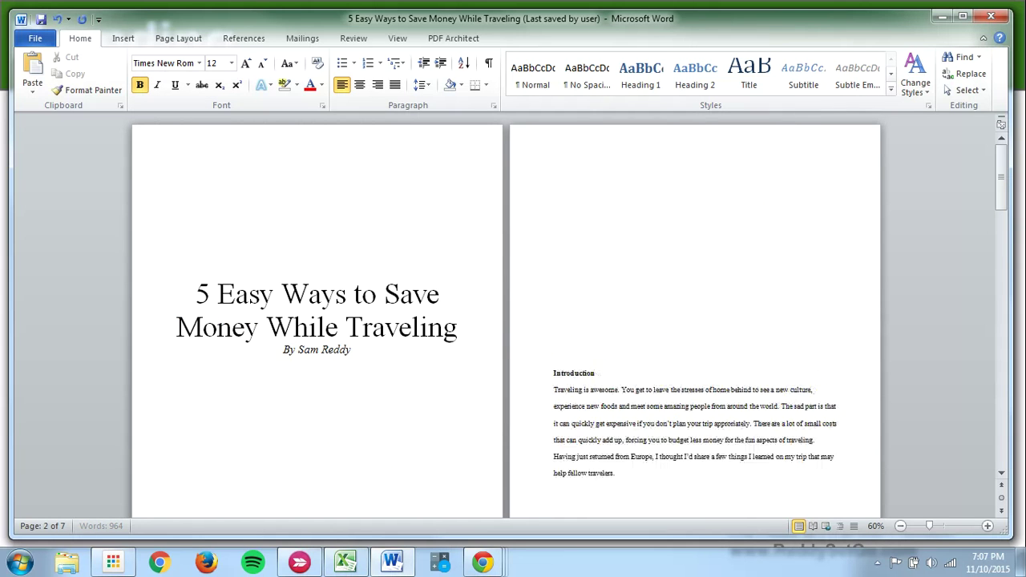
key("Return")
key("Return")
key("Return")
key("Return")
key("Return")
key("Return")
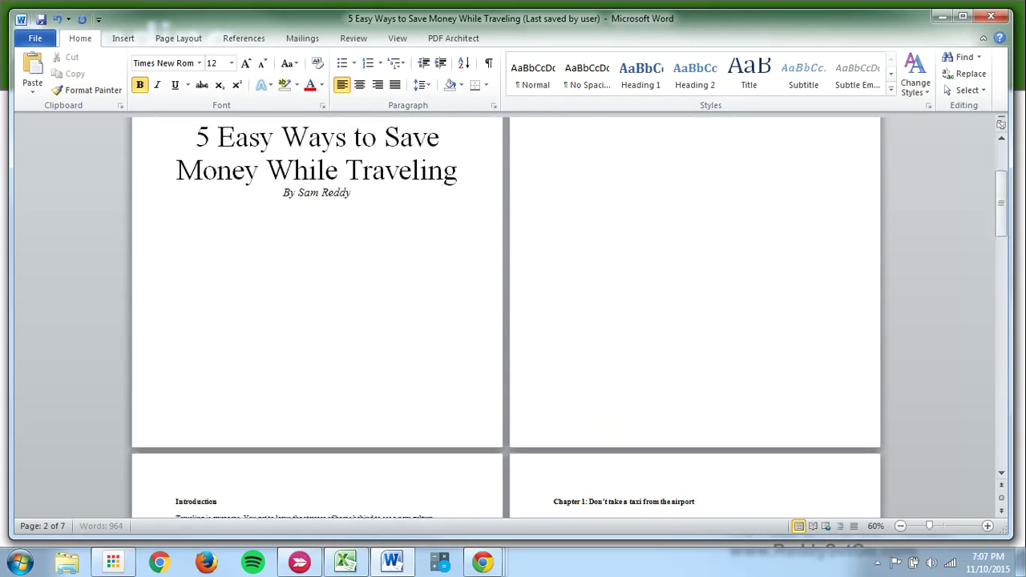
Add the heading "Table of Contents" on the first line of the empty page after the title page.
scroll(756, 238, "up", 3)
left_click(646, 209)
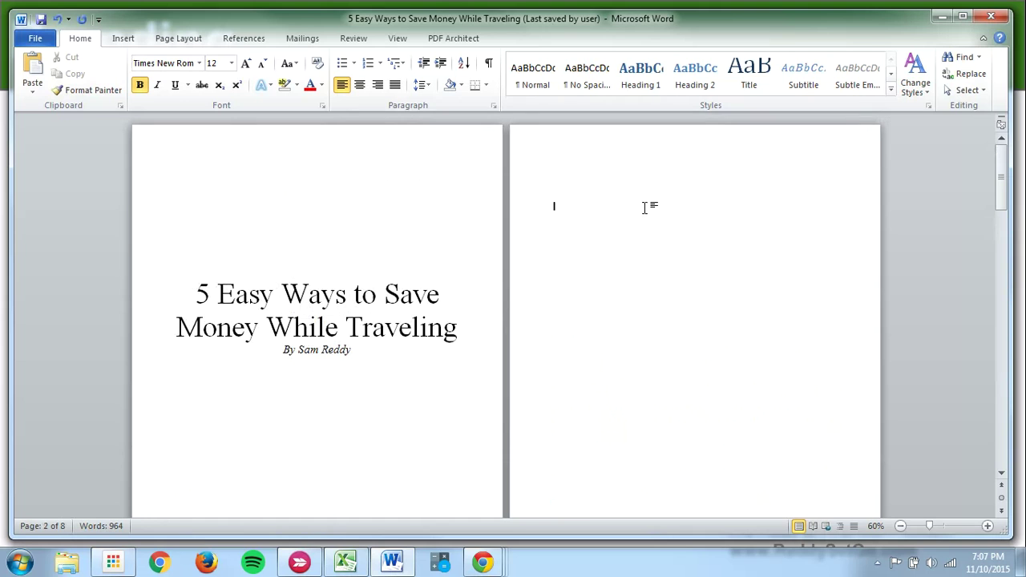
type("Table of contents")
key("BackSpace")
key("BackSpace")
key("BackSpace")
key("BackSpace")
key("BackSpace")
key("BackSpace")
key("BackSpace")
key("BackSpace")
type("Contents")
left_click_drag(653, 182, 261, 179)
left_click(570, 190)
double_click(570, 181)
left_click(644, 171)
List "Chapter 1:" through "Chapter 5:" on separate lines beneath the Table of Contents heading.
key("Return")
type("Chapter")
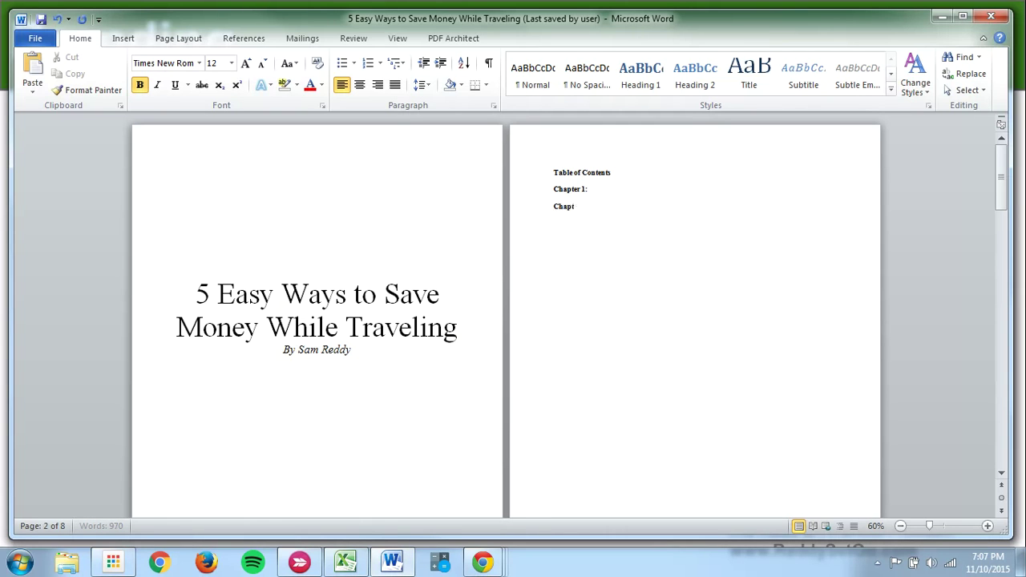
type(" 2: Chapter 3: Chapter 4: Chapter 5:")
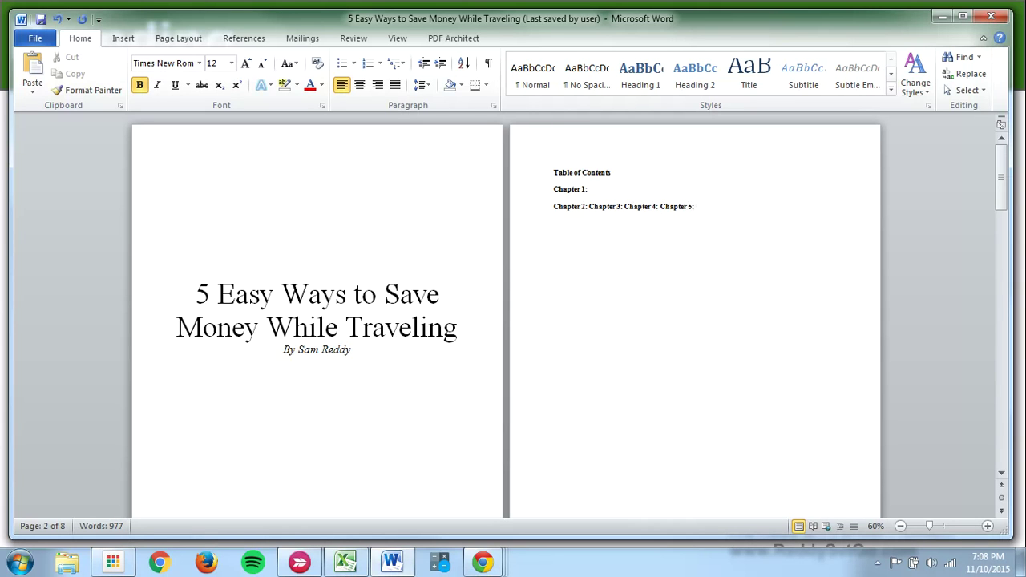
left_click(590, 208)
key("Return")
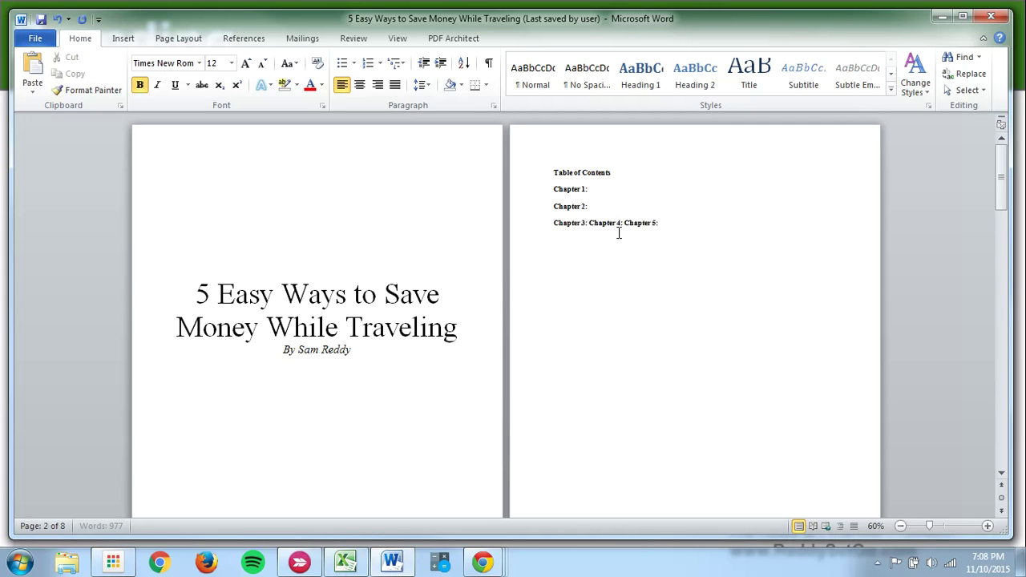
left_click(590, 224)
key("Return")
left_click(589, 240)
key("Return")
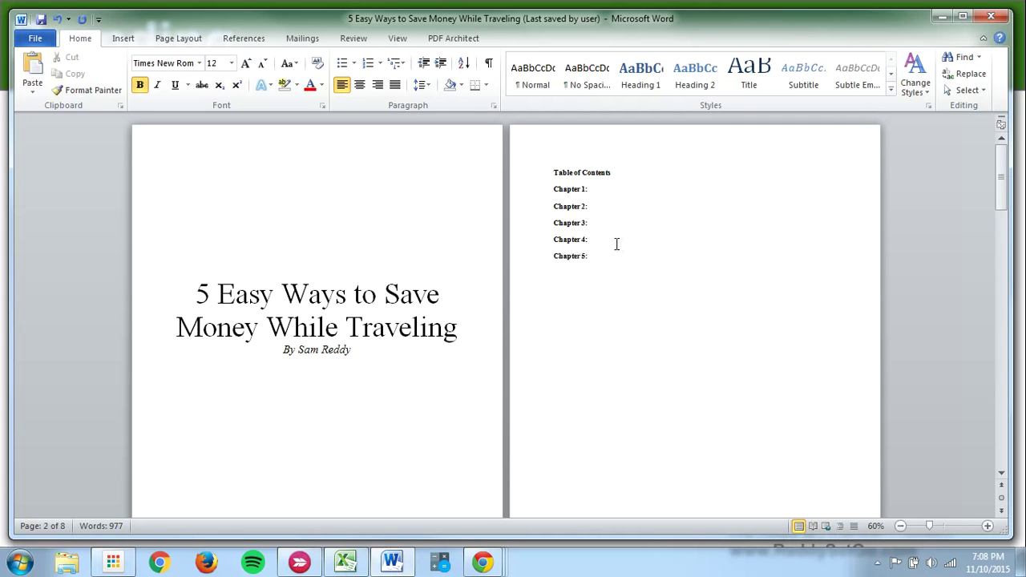
Delete the blank lines above the Introduction heading so it starts on the first line of its page.
scroll(527, 310, "down", 8)
left_click(215, 321)
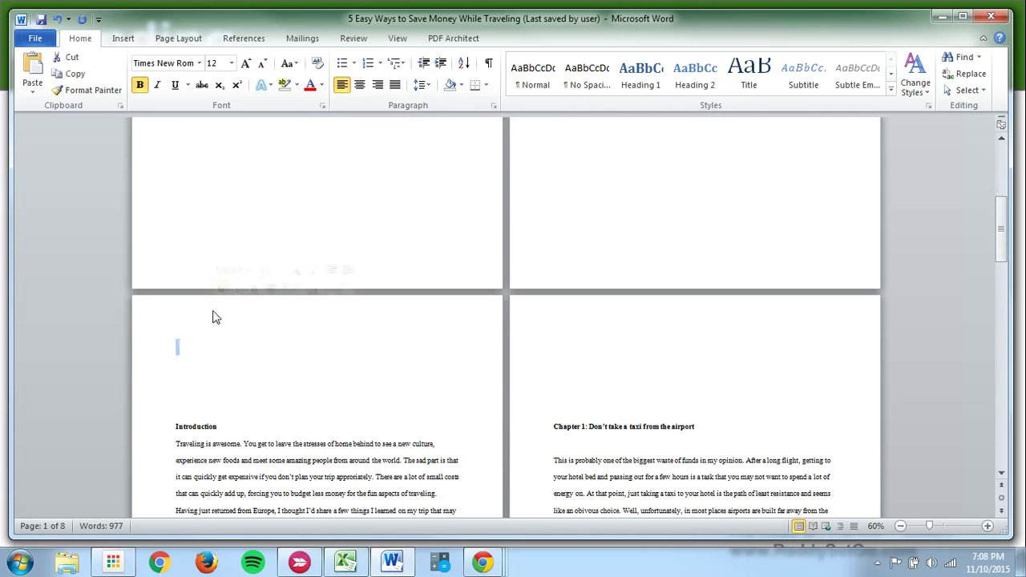
key("Delete")
key("Delete")
key("Delete")
key("Delete")
key("Delete")
key("Delete")
key("Delete")
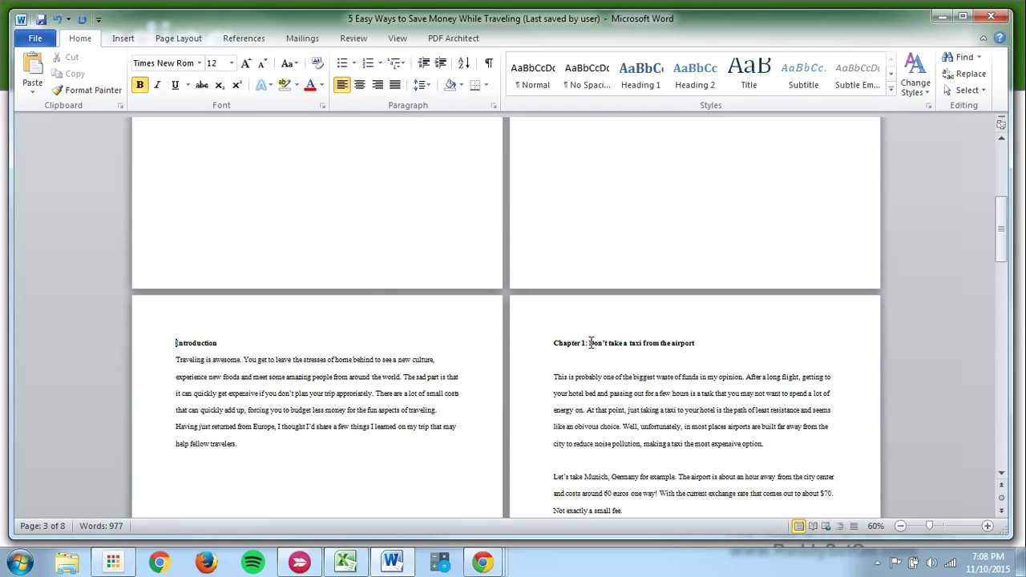
Copy the title "Don't take a taxi from the airport" into the Chapter 1 entry of the table of contents.
left_click_drag(589, 343, 723, 342)
key("ctrl+c")
scroll(703, 289, "up", 8)
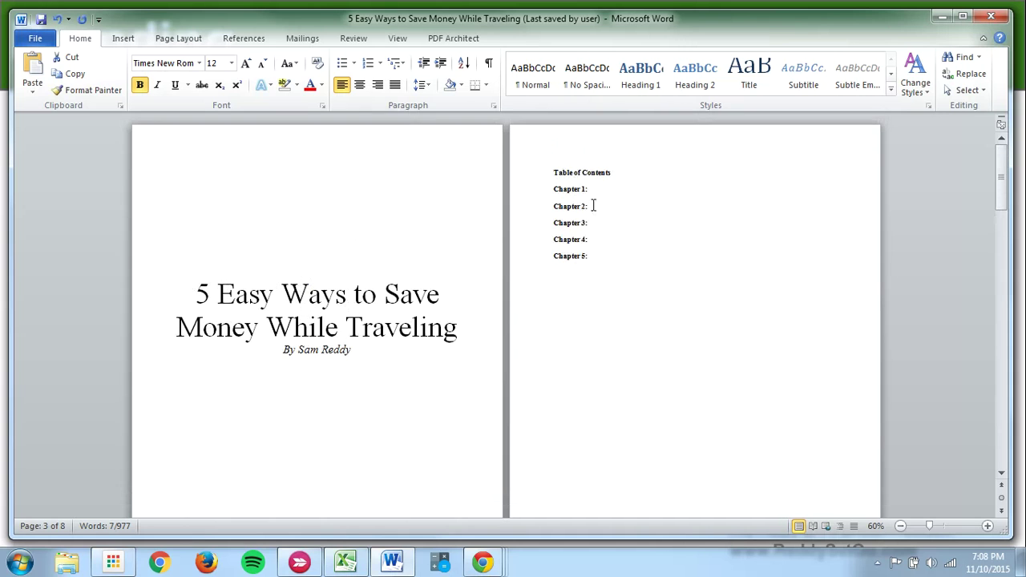
left_click(605, 169)
key("ctrl+v")
Copy the title "Stay away from the main square" into the Chapter 2 entry of the table of contents.
scroll(639, 366, "down", 6)
scroll(638, 367, "down", 6)
left_click_drag(213, 350, 332, 355)
key("ctrl+c")
left_click_drag(1000, 312, 1000, 344)
left_click(617, 223)
key("ctrl+v")
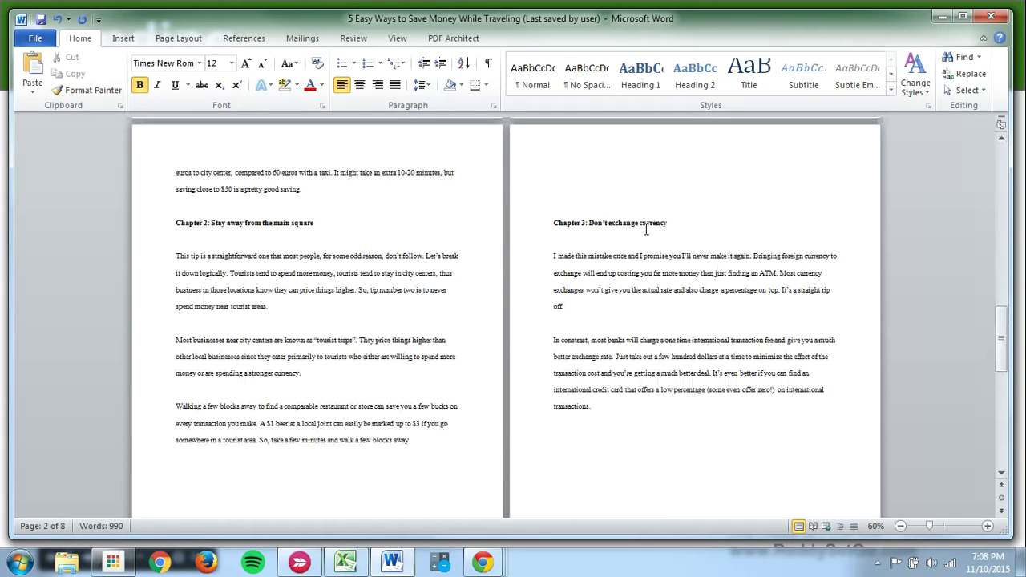
Copy the title "Don't exchange currency" into the Chapter 3 entry of the table of contents.
left_click_drag(589, 223, 669, 224)
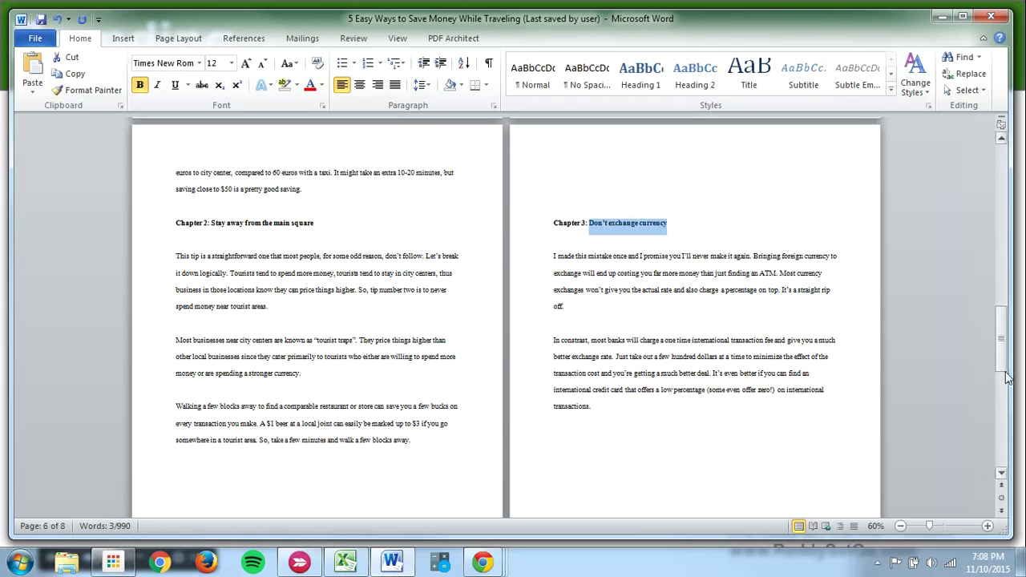
left_click_drag(1000, 352, 993, 405)
left_click(634, 261)
key("ctrl+v")
Copy the title "Buy Water when you can" into the Chapter 4 entry of the table of contents.
scroll(462, 266, "down", 10)
left_click_drag(295, 371, 207, 371)
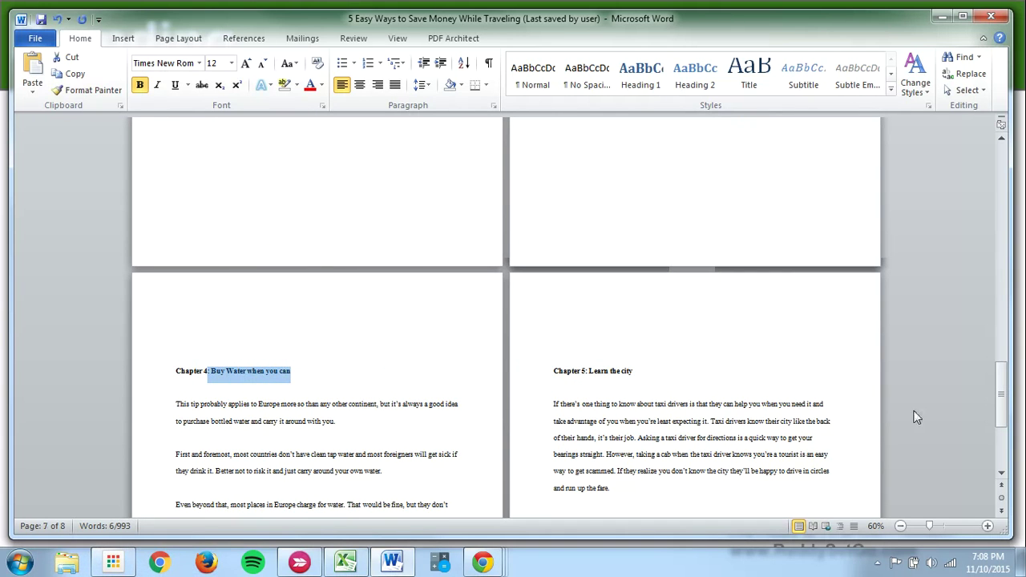
key("ctrl+c")
left_click_drag(1001, 400, 939, 188)
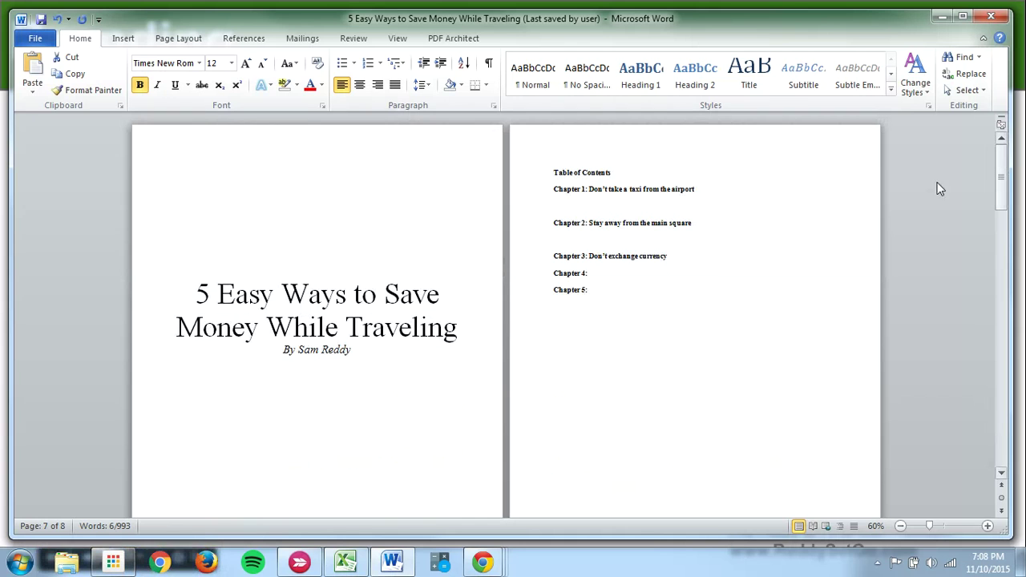
left_click(646, 273)
key("ctrl+v")
Copy the title "Learn the city" into the Chapter 5 entry of the table of contents.
left_click_drag(1001, 197, 1002, 441)
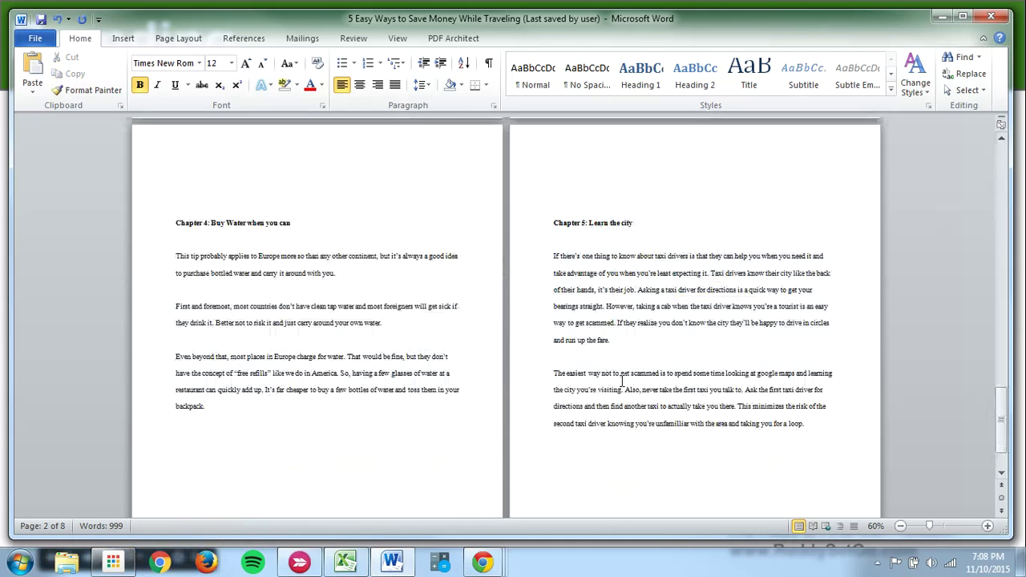
left_click_drag(589, 224, 634, 225)
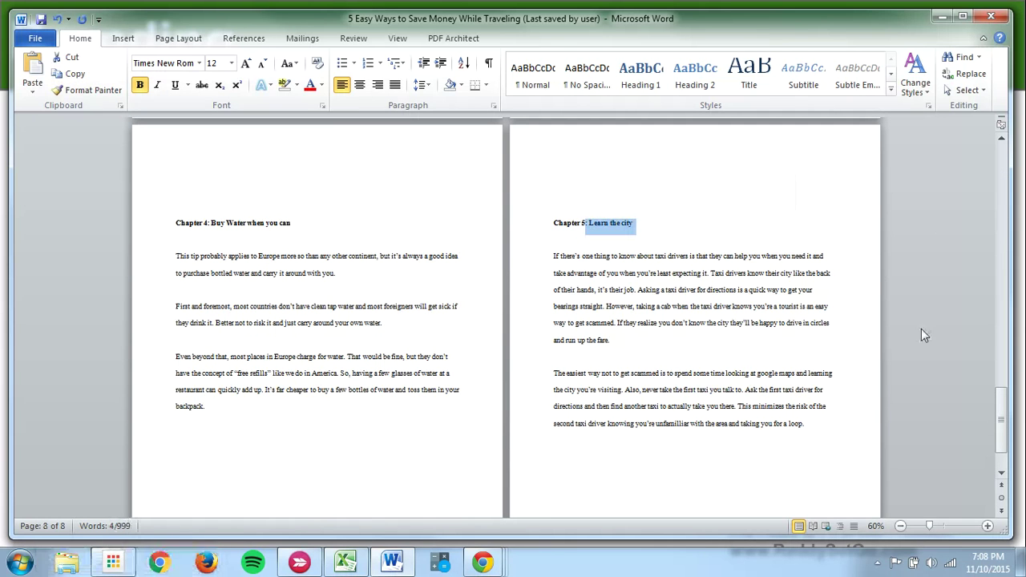
left_click_drag(1000, 425, 1001, 160)
left_click(587, 290)
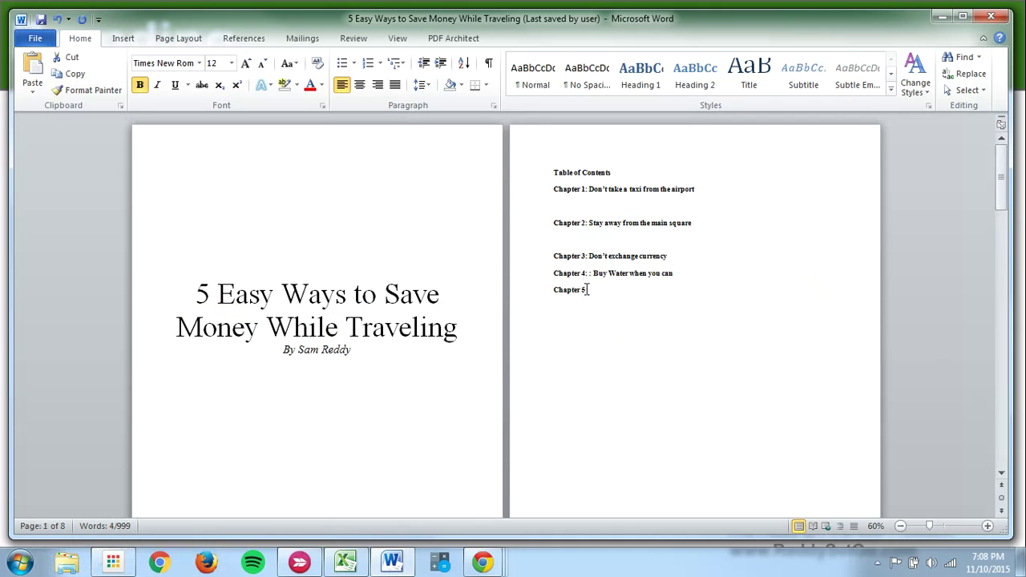
key("ctrl+v")
Remove the duplicate colon from the Chapter 4 entry and the blank lines between the table of contents entries.
left_click(592, 274)
key("BackSpace")
key("BackSpace")
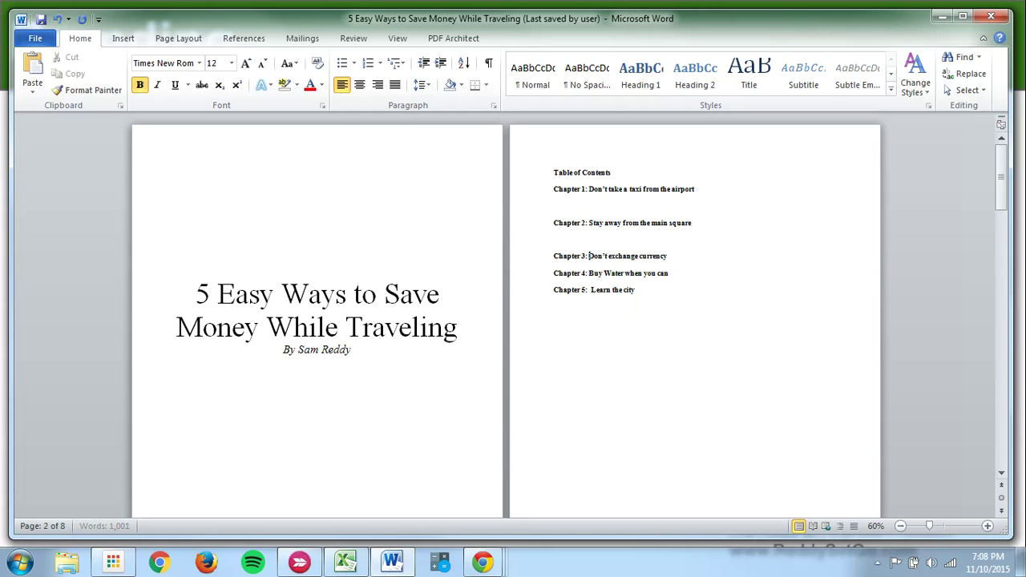
key("Down")
key("BackSpace")
key("Up")
key("BackSpace")
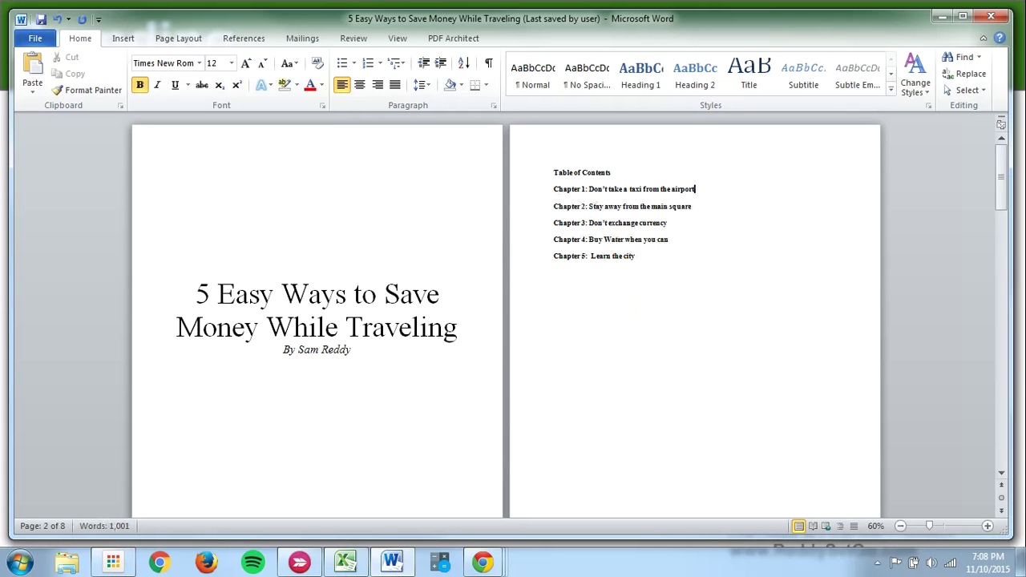
Check the position of the introduction and chapter headings on the pages after the table of contents.
scroll(611, 337, "down", 5)
scroll(612, 336, "down", 3)
left_click_drag(1000, 236, 1003, 365)
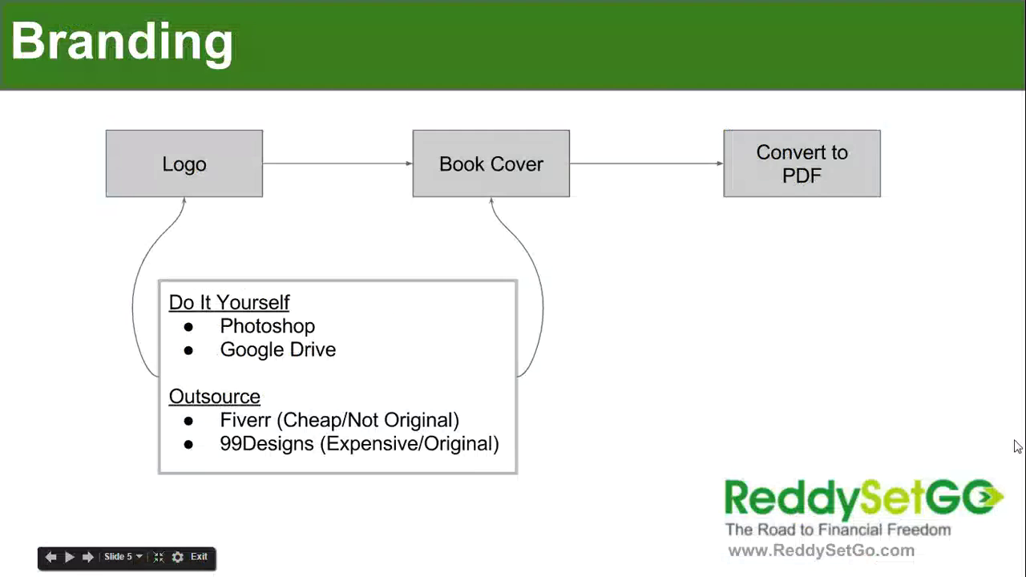
Advance the presentation to the Sales Funnel slide, leave full screen and switch back to the Word document.
key("Right")
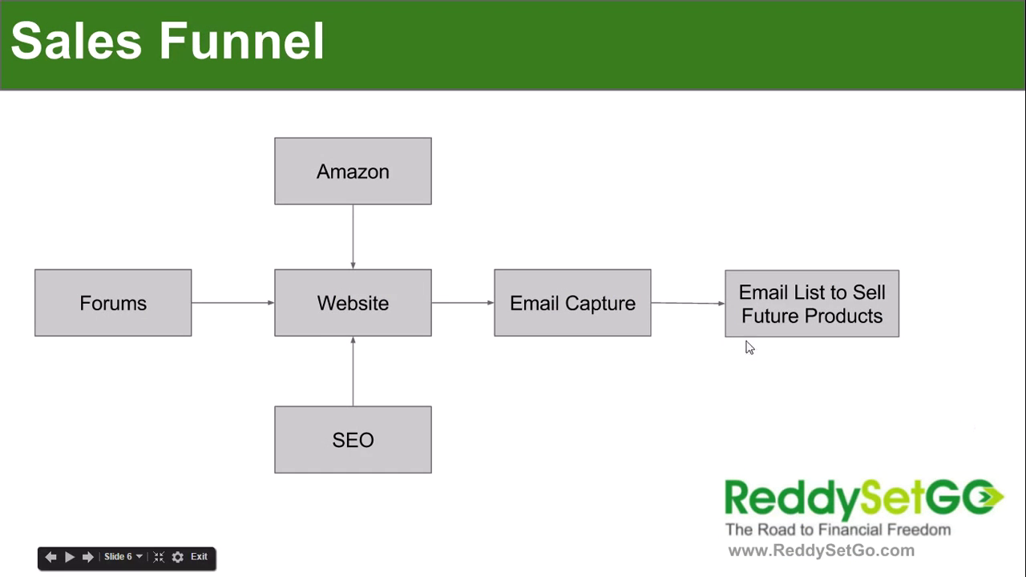
key("Escape")
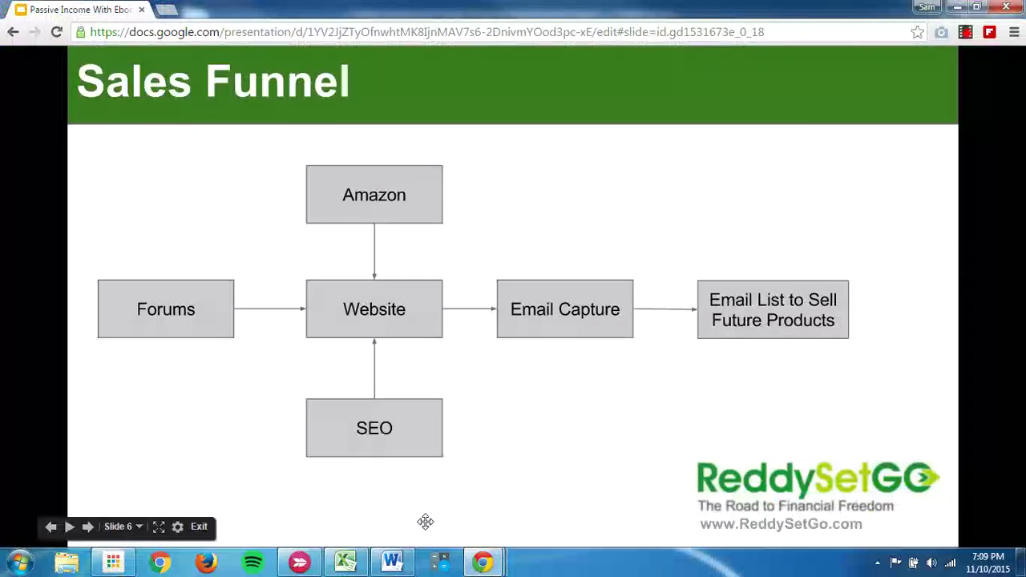
left_click(399, 561)
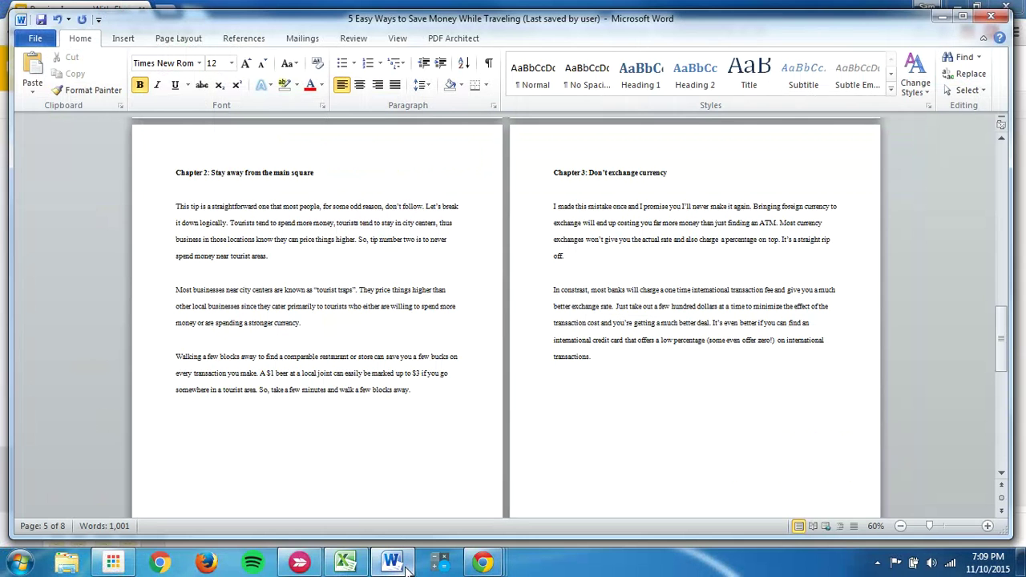
Examine the last chapters and the whole ebook at 20% zoom, and return to the table of contents page at 60%.
left_click(1007, 400)
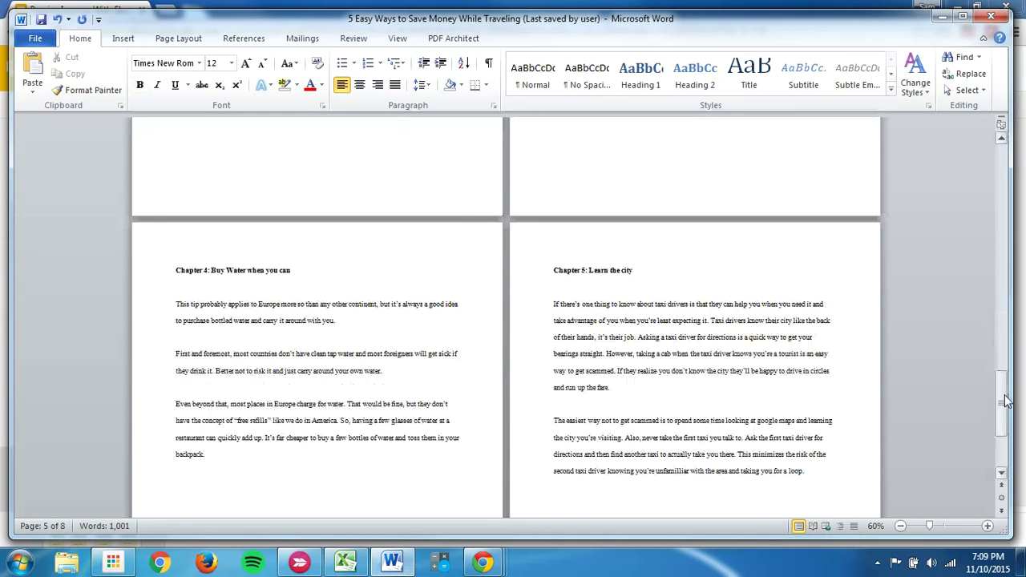
left_click_drag(1007, 400, 1007, 433)
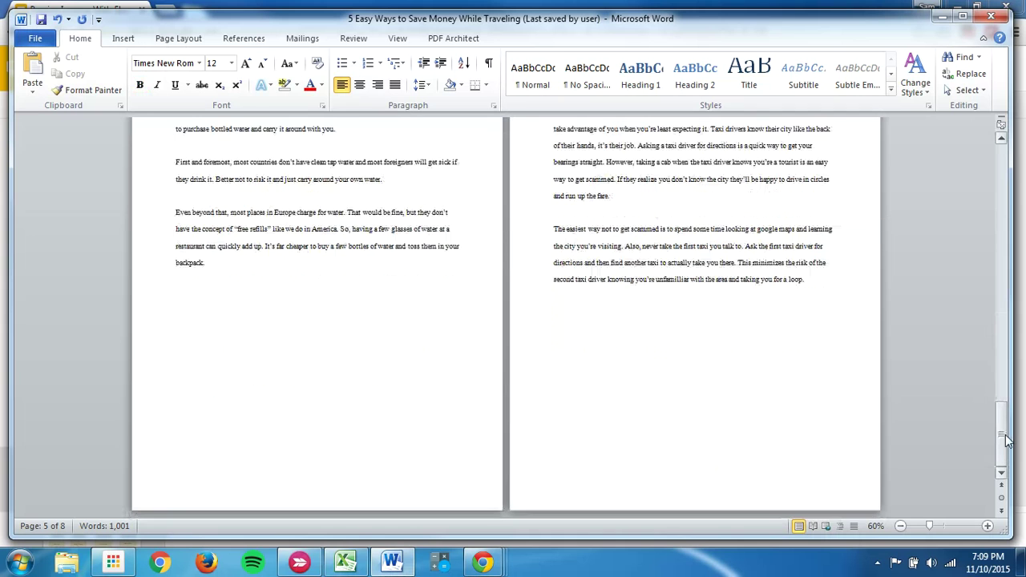
left_click(900, 526)
left_click(900, 526)
left_click(900, 526)
left_click(900, 526)
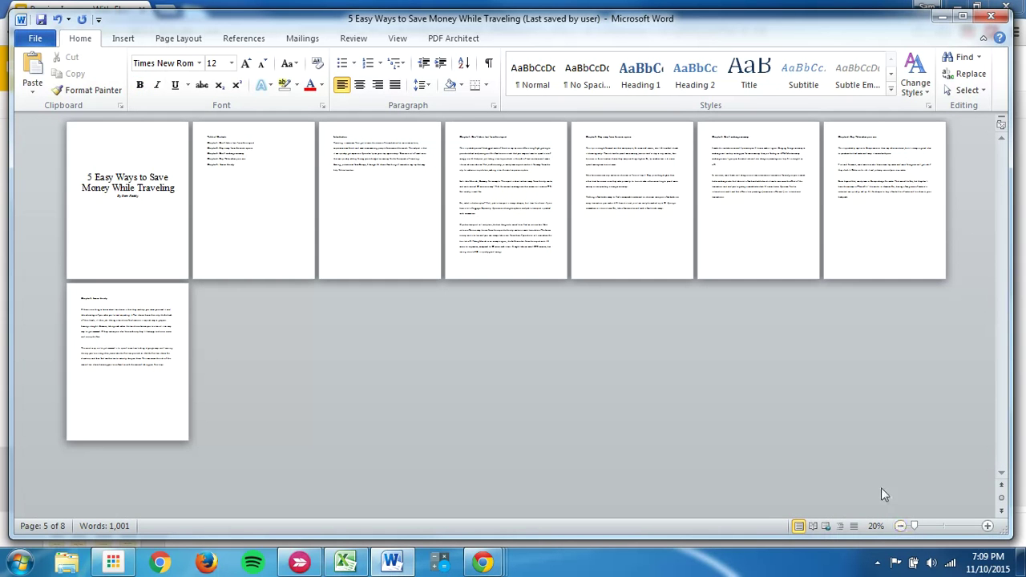
left_click(244, 230)
left_click(987, 526)
left_click(987, 526)
left_click(988, 525)
left_click(987, 526)
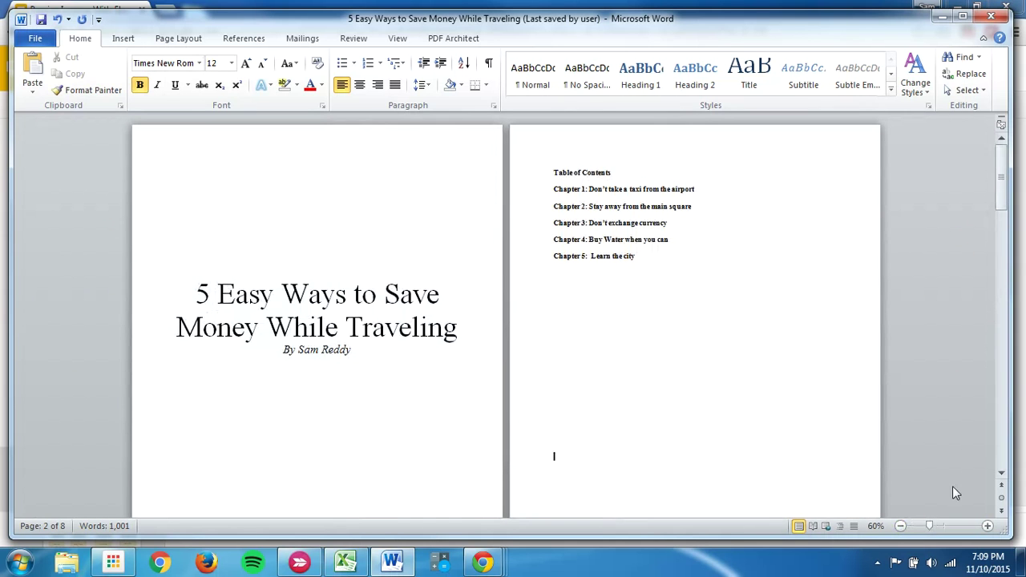
Set the Table of Contents heading to 16 pt and underline it.
left_click_drag(613, 174, 561, 172)
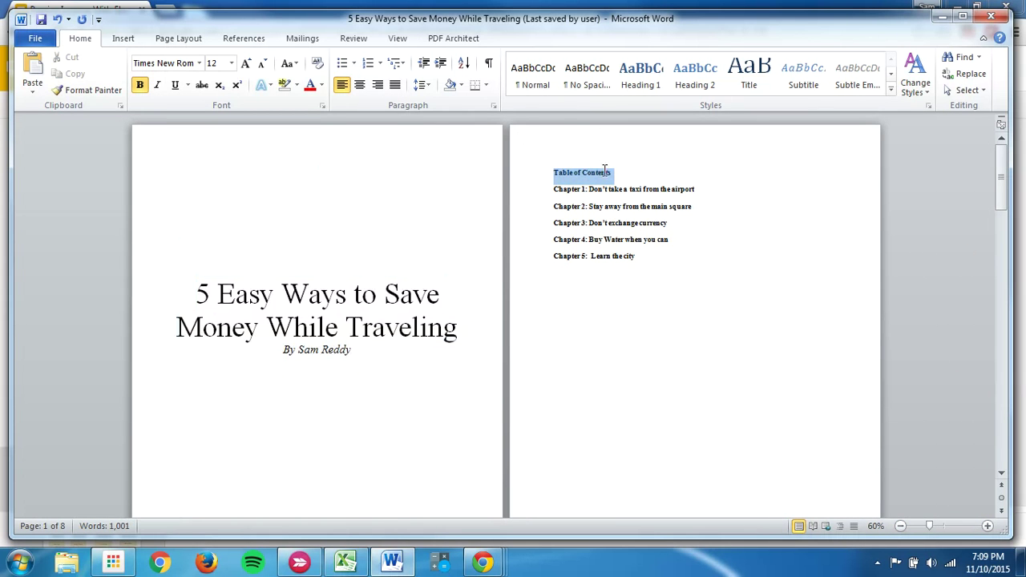
left_click(230, 62)
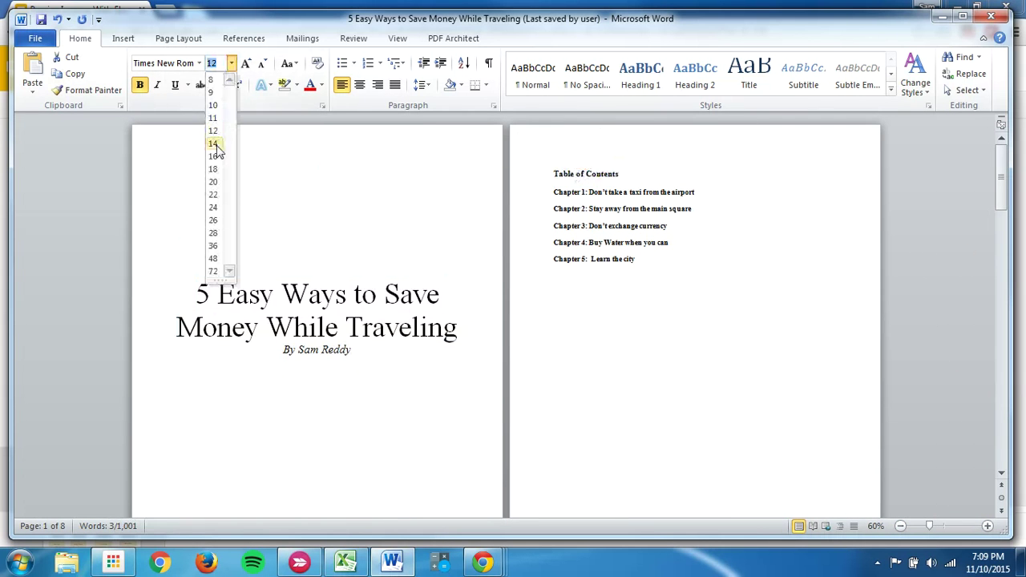
left_click(216, 153)
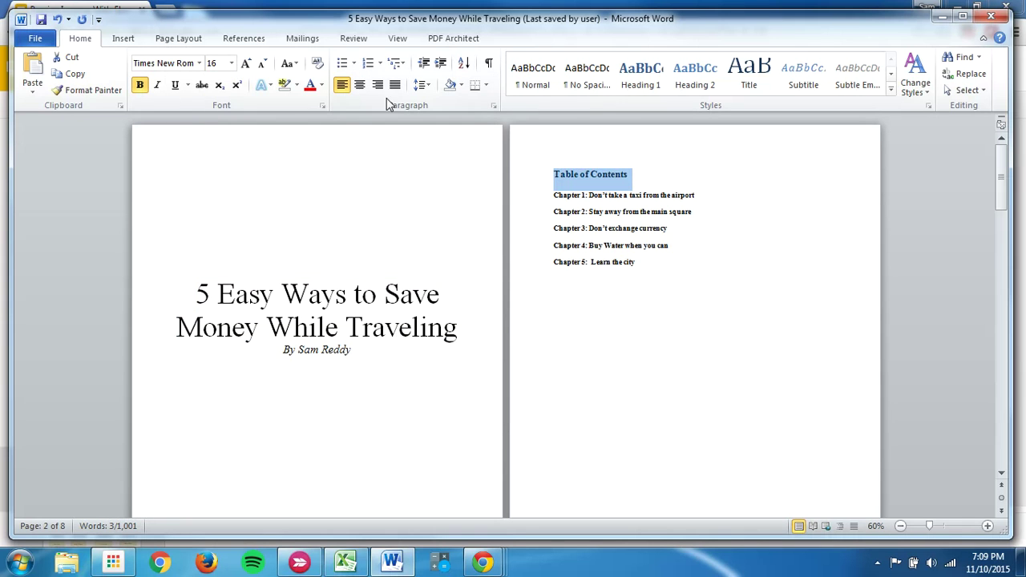
left_click(659, 327)
scroll(659, 327, "down", 2)
scroll(660, 327, "down", 2)
scroll(337, 327, "down", 1)
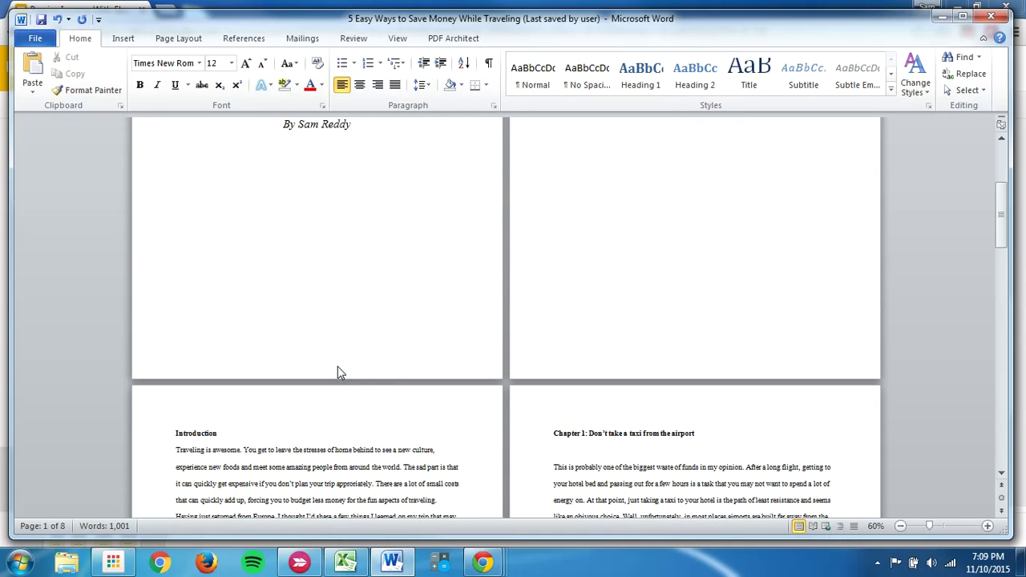
left_click(121, 38)
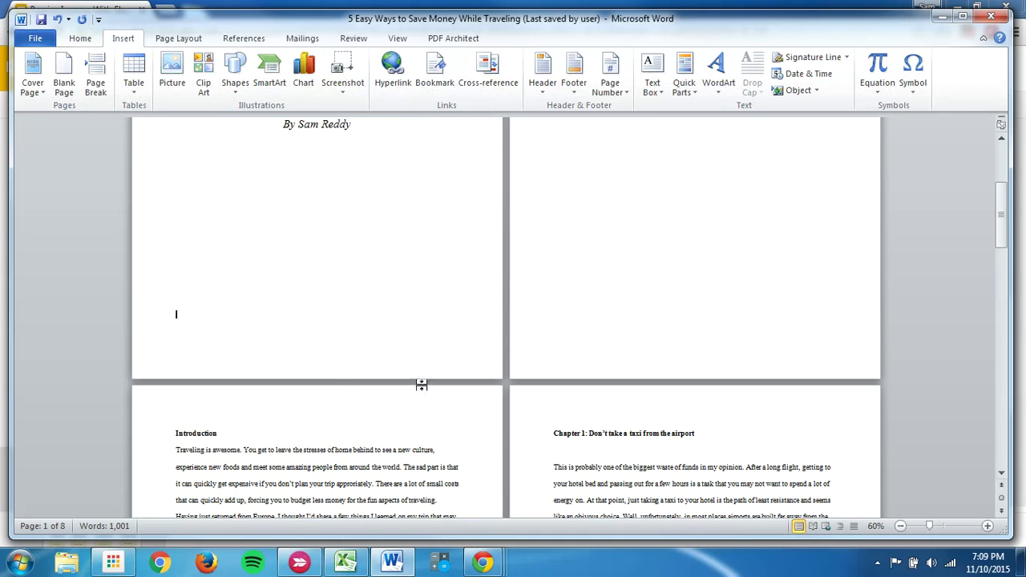
left_click(178, 40)
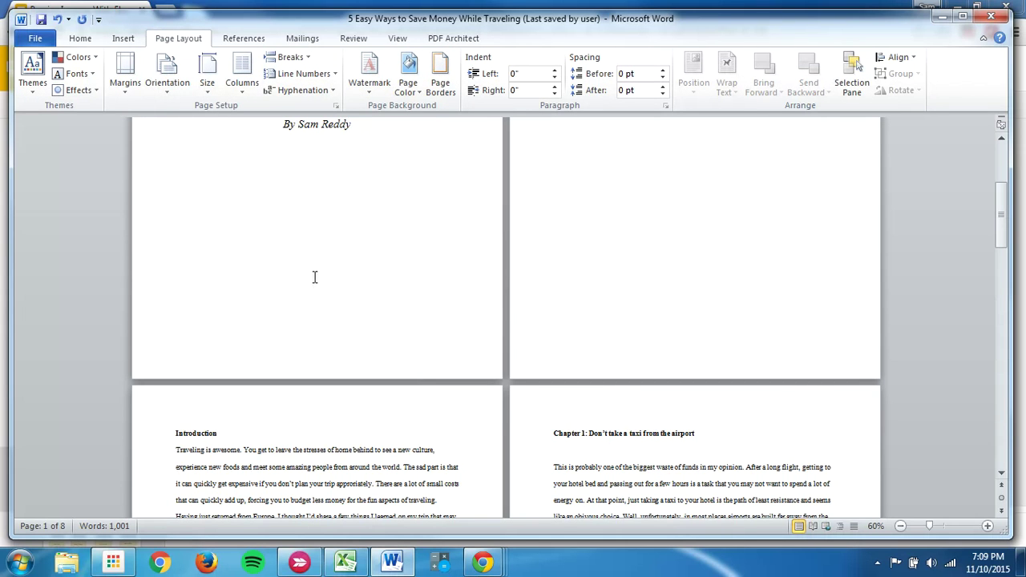
double_click(304, 366)
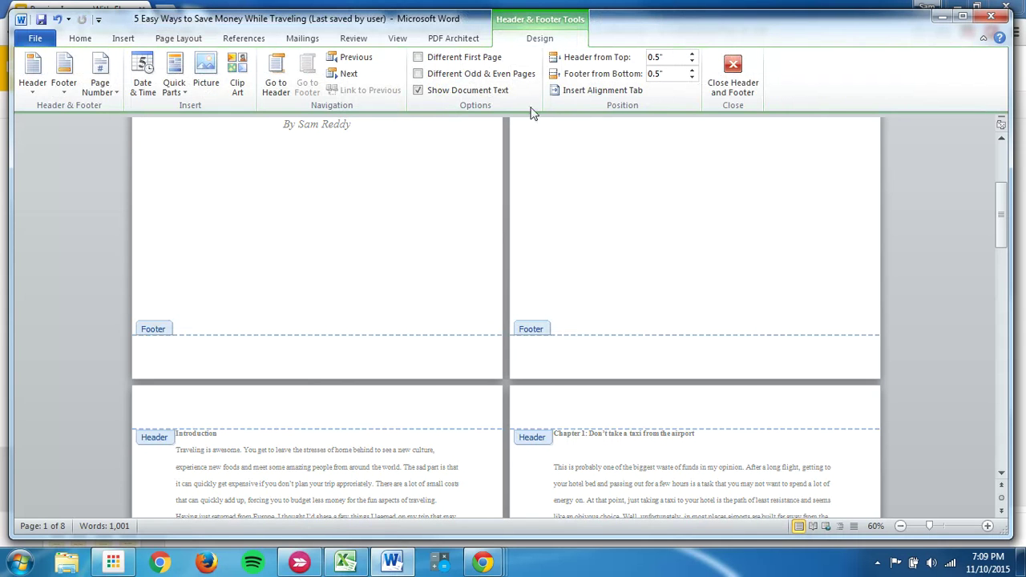
left_click(166, 39)
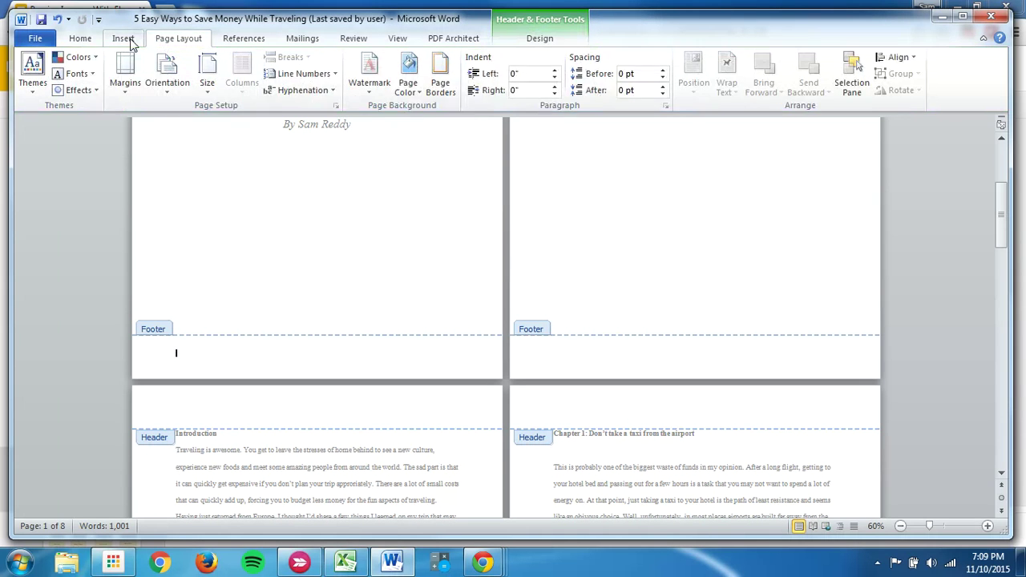
left_click(128, 39)
left_click(80, 39)
left_click(178, 39)
left_click(243, 38)
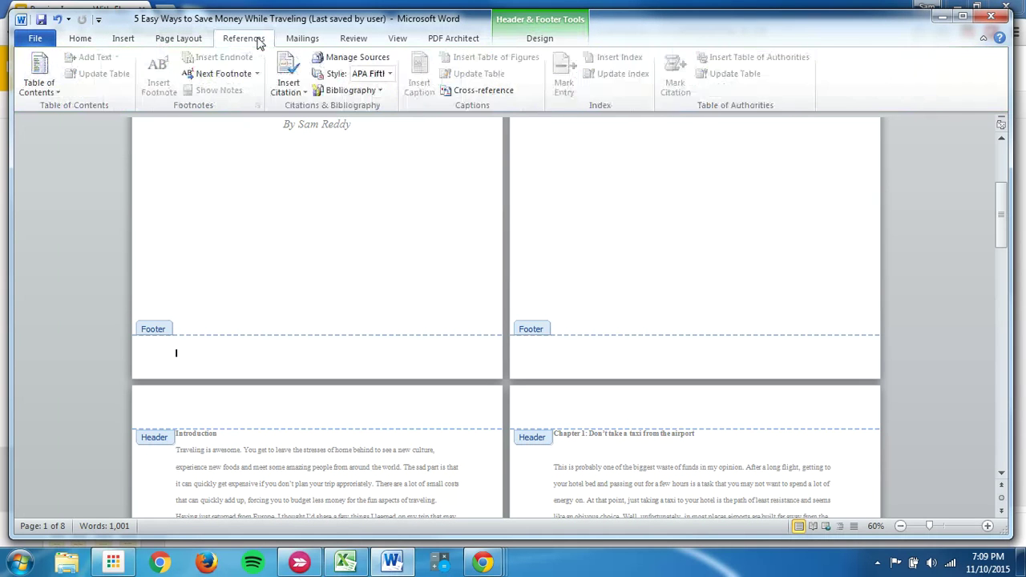
left_click(303, 39)
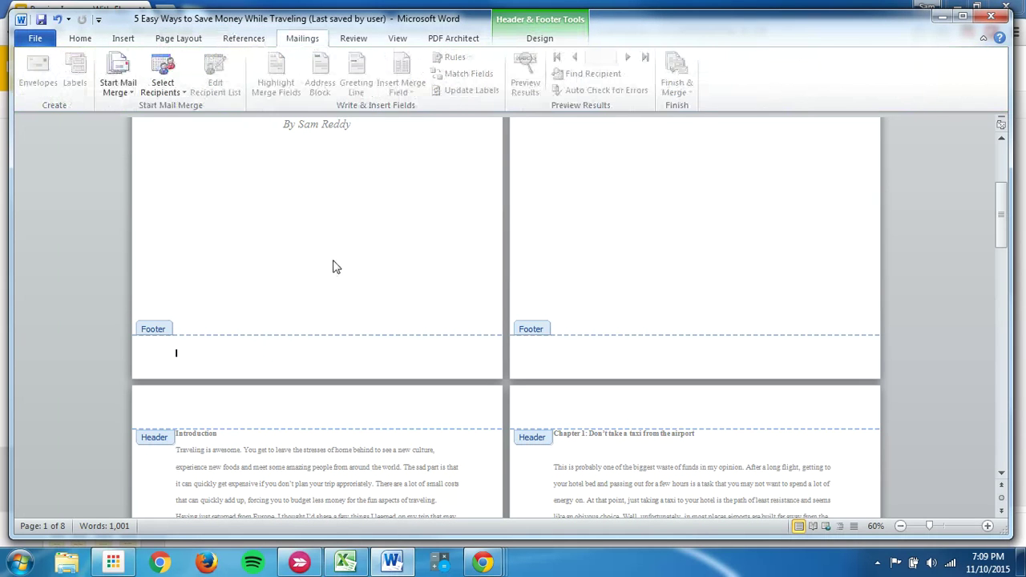
double_click(335, 261)
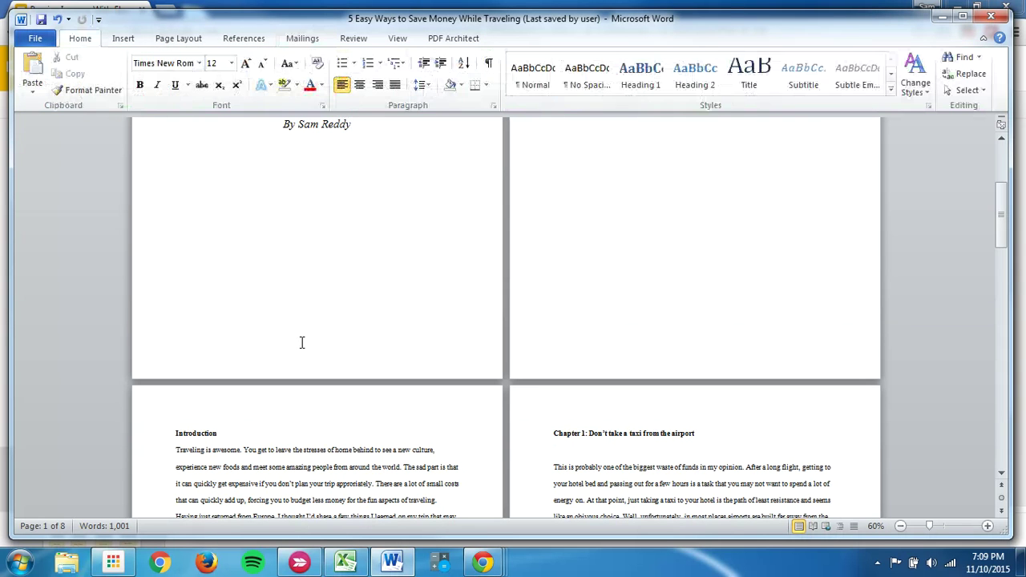
double_click(259, 350)
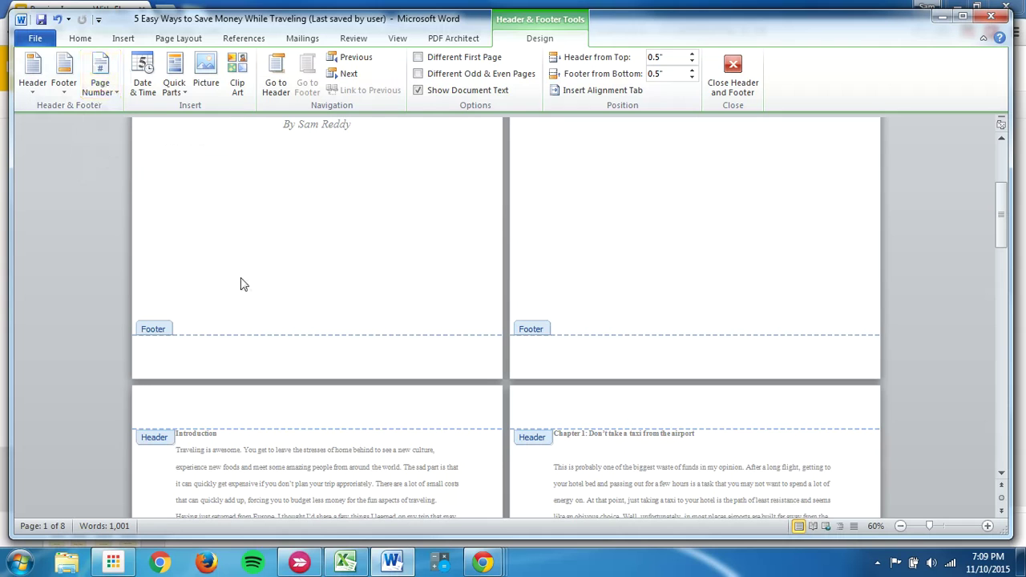
double_click(244, 282)
Try a left-aligned plain page number at the bottom of the pages, and delete it from the footer again.
double_click(222, 363)
left_click(100, 88)
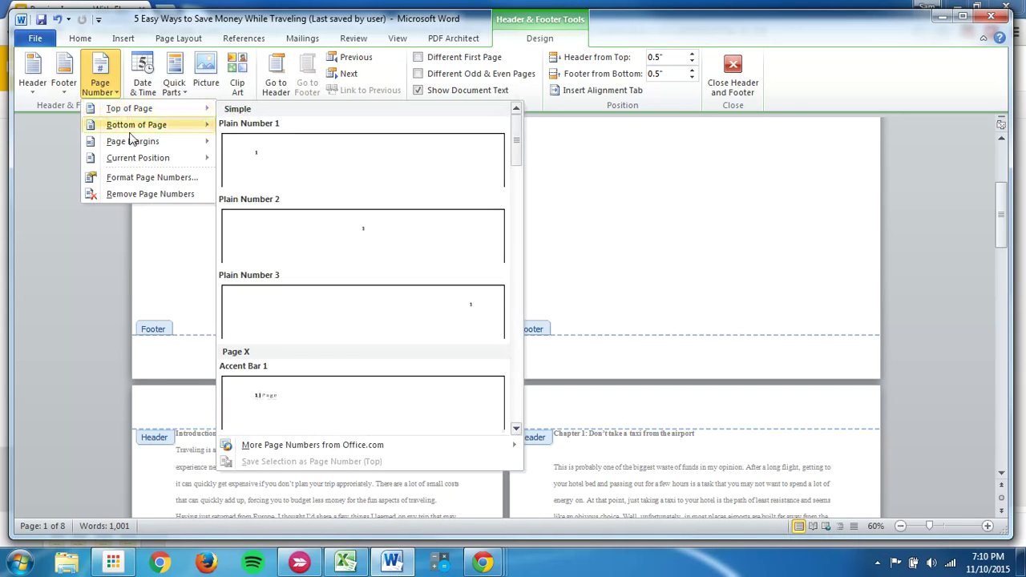
mouse_move(134, 131)
left_click(289, 192)
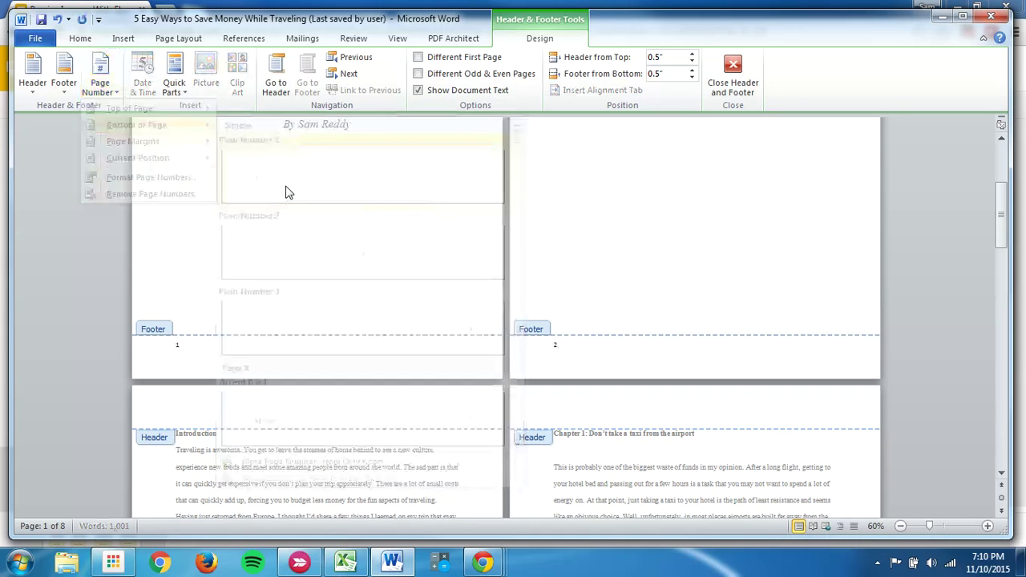
left_click(176, 347)
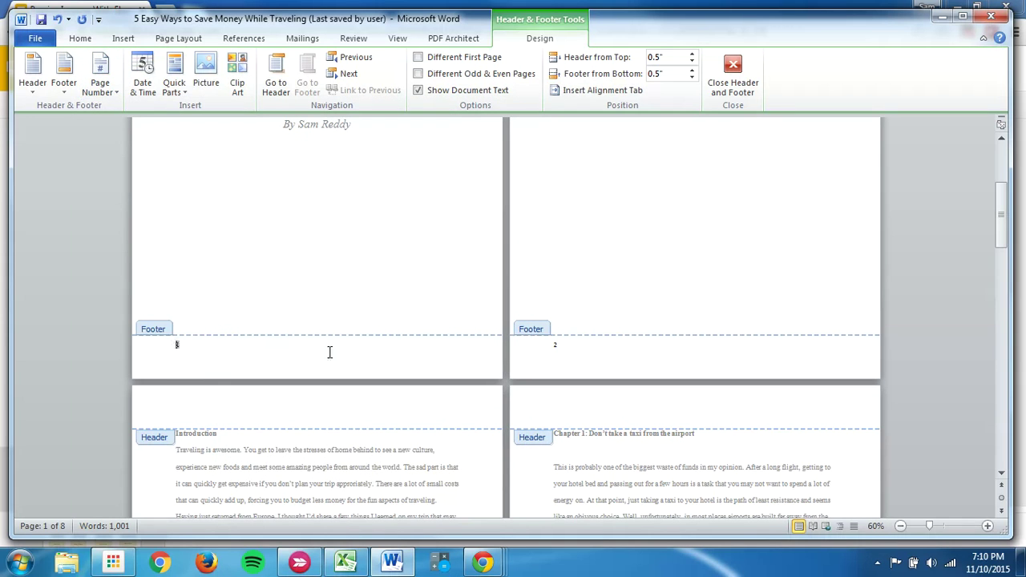
key("Tab")
key("BackSpace")
left_click_drag(329, 351, 297, 351)
key("BackSpace")
Insert a centered page number at the bottom of the pages.
left_click(100, 76)
mouse_move(137, 124)
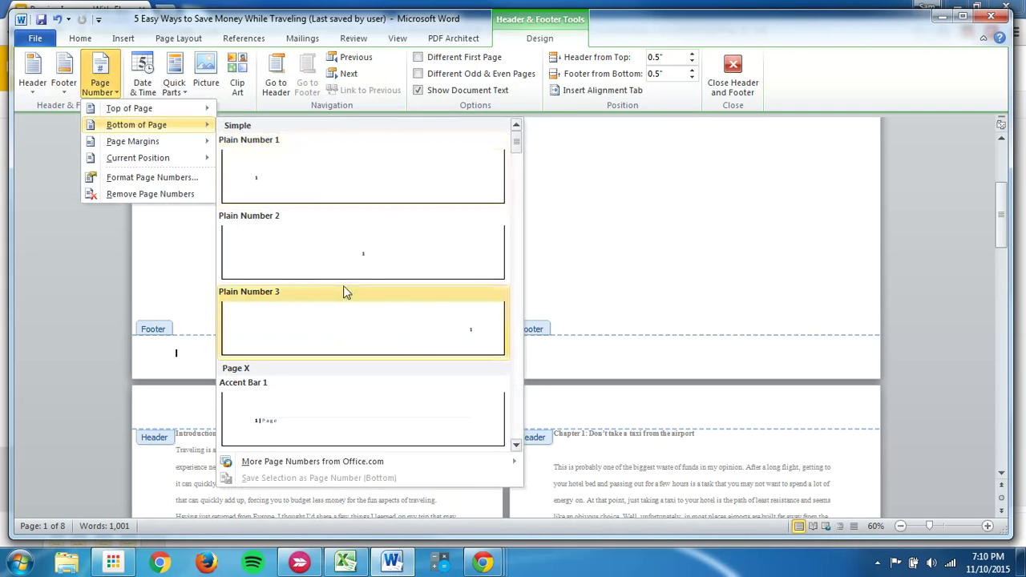
left_click(420, 342)
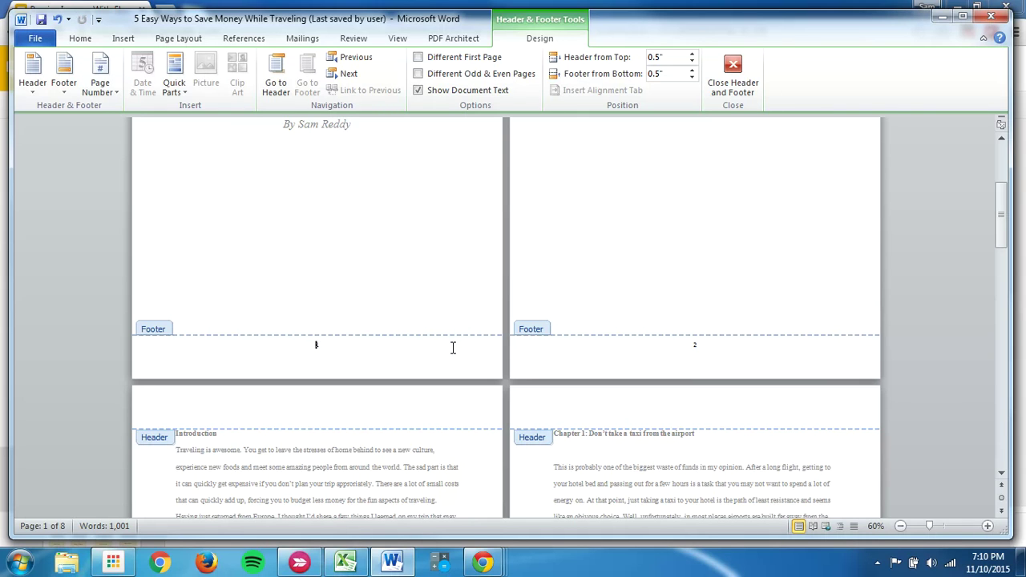
type("Sam Reddy ")
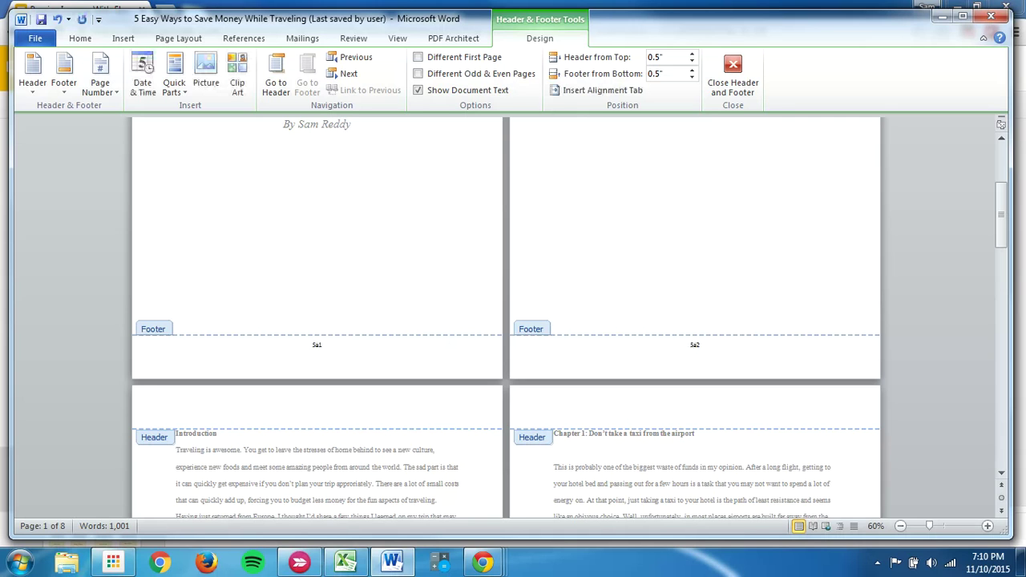
type("at www.ReddySetGo.com")
key("Tab")
key("Tab")
left_click(173, 344)
key("Tab")
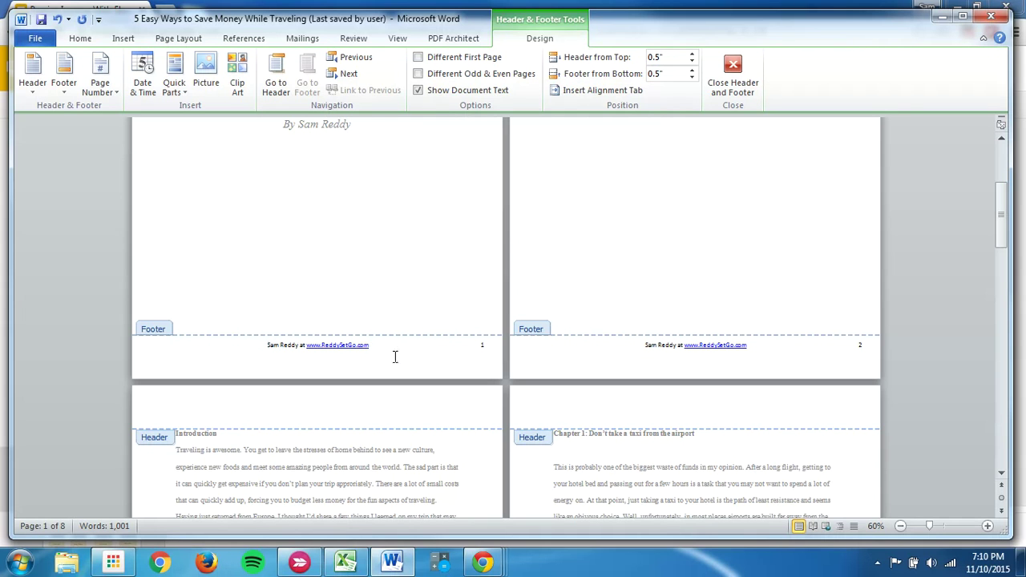
Replace the footer text before the link with "For more information visit", check it across the pages and return to the document body.
left_click_drag(305, 346, 268, 347)
type("For more ")
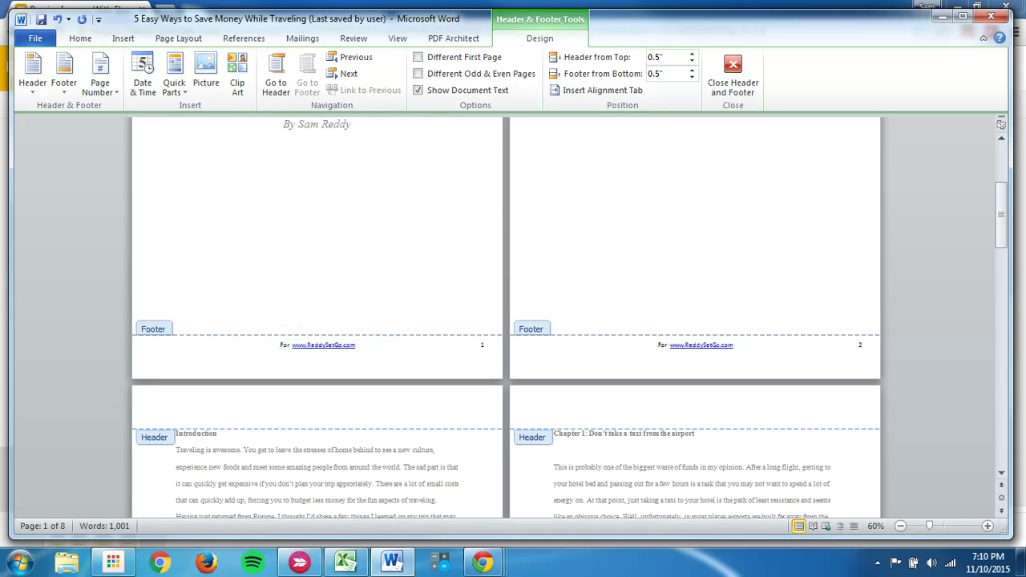
type("information via ")
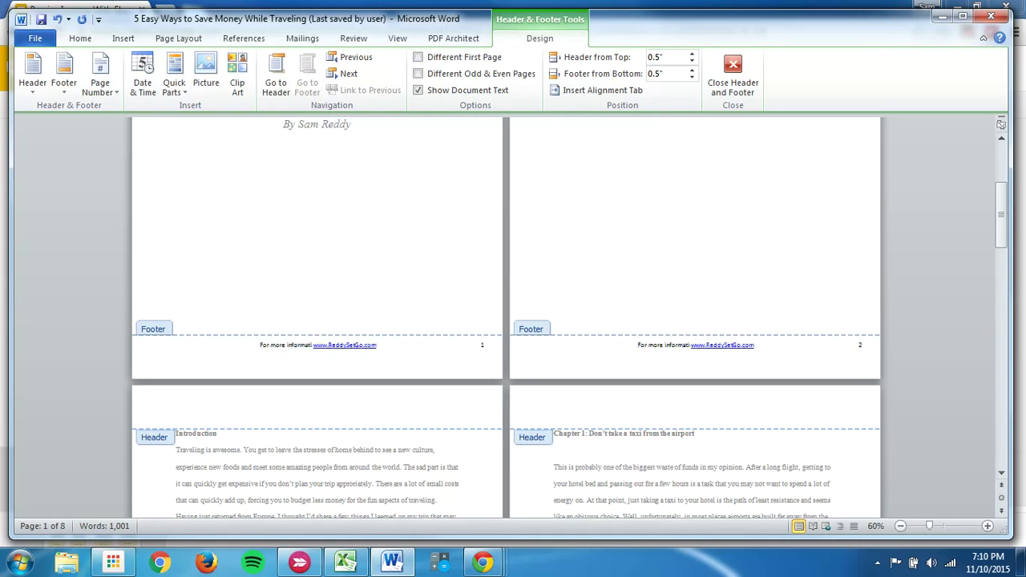
type("it")
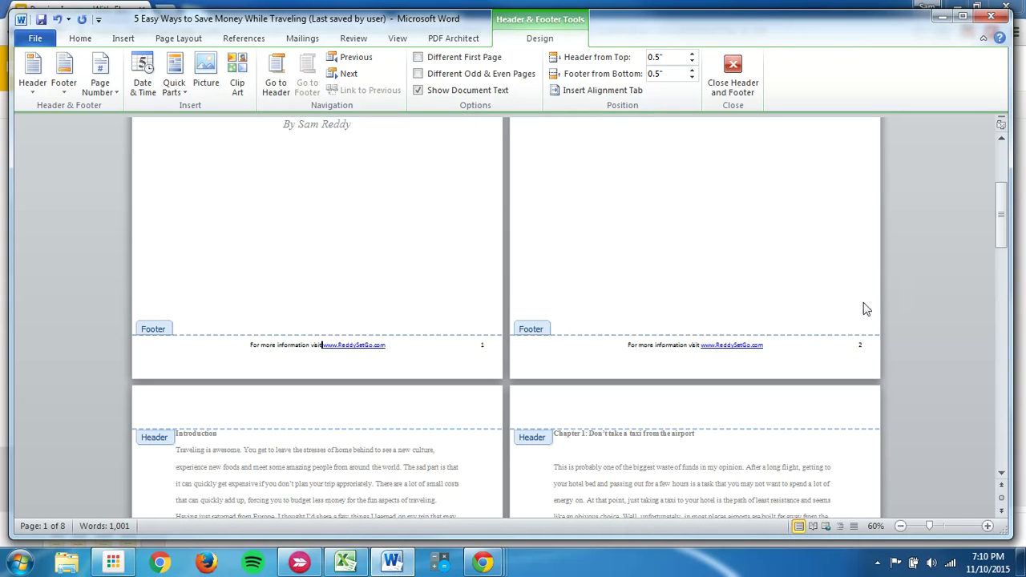
scroll(623, 335, "down", 3)
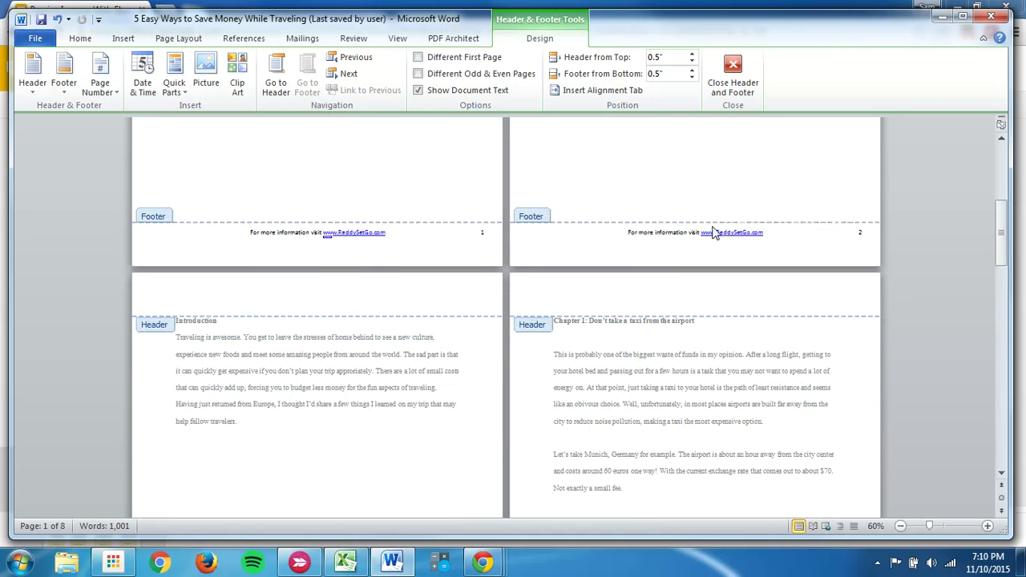
scroll(496, 309, "up", 5)
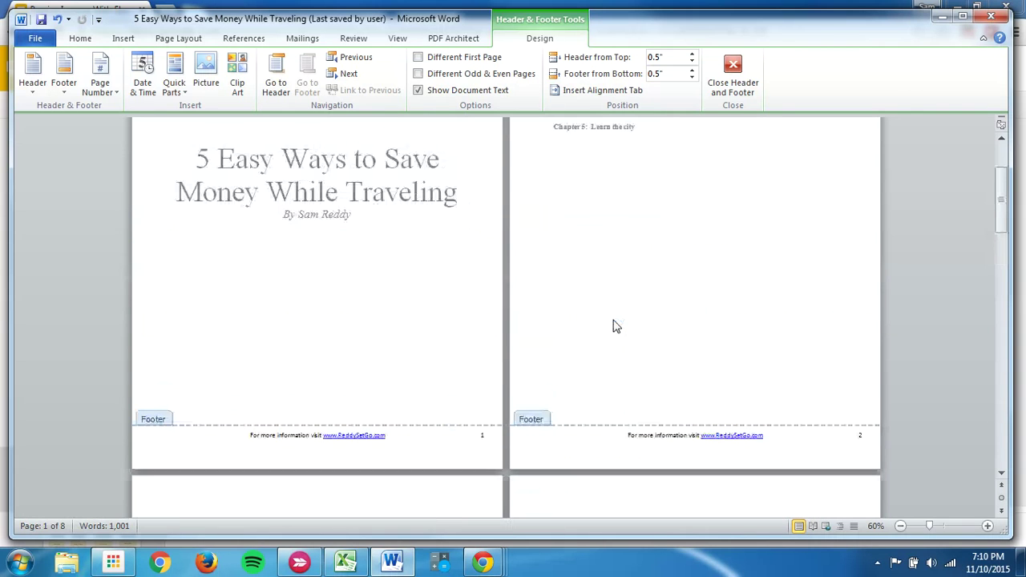
double_click(535, 311)
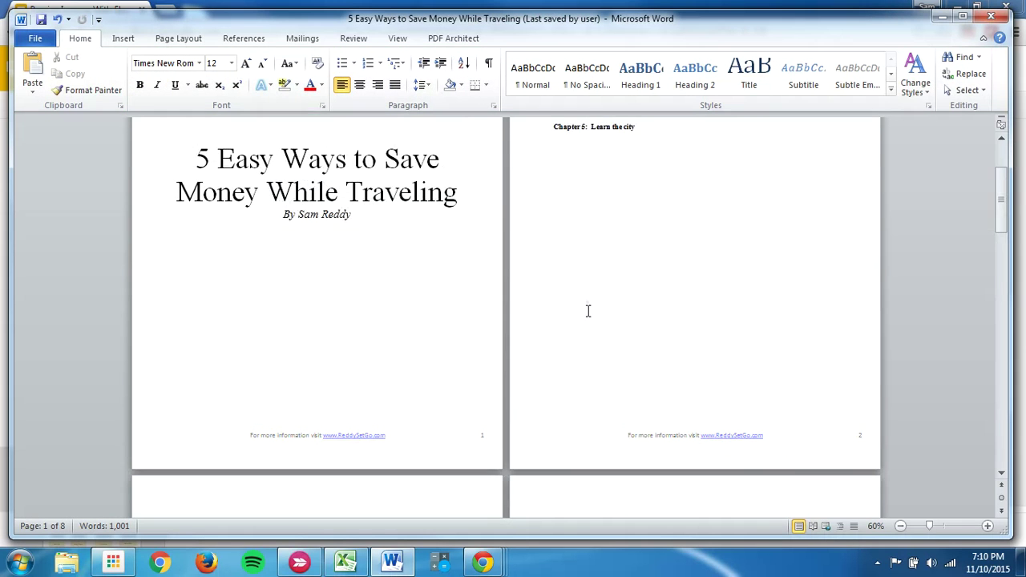
Examine the layout and footers of the whole ebook at 20% zoom, and leave the overview at 30%.
scroll(593, 311, "up", 3)
left_click_drag(1007, 186, 1005, 277)
left_click(901, 526)
left_click(900, 526)
left_click(901, 525)
left_click(901, 526)
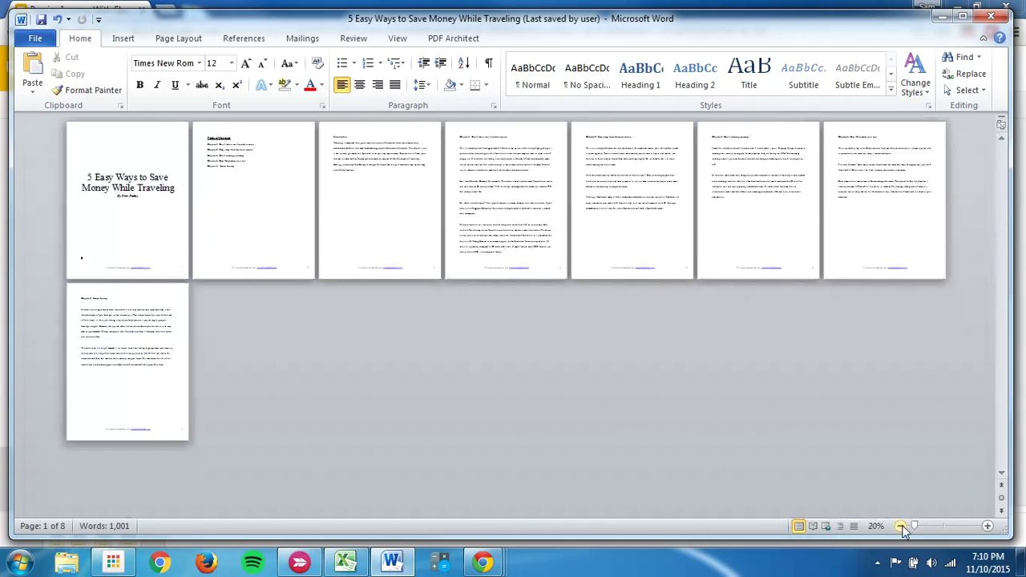
left_click(900, 526)
left_click(987, 525)
left_click(988, 526)
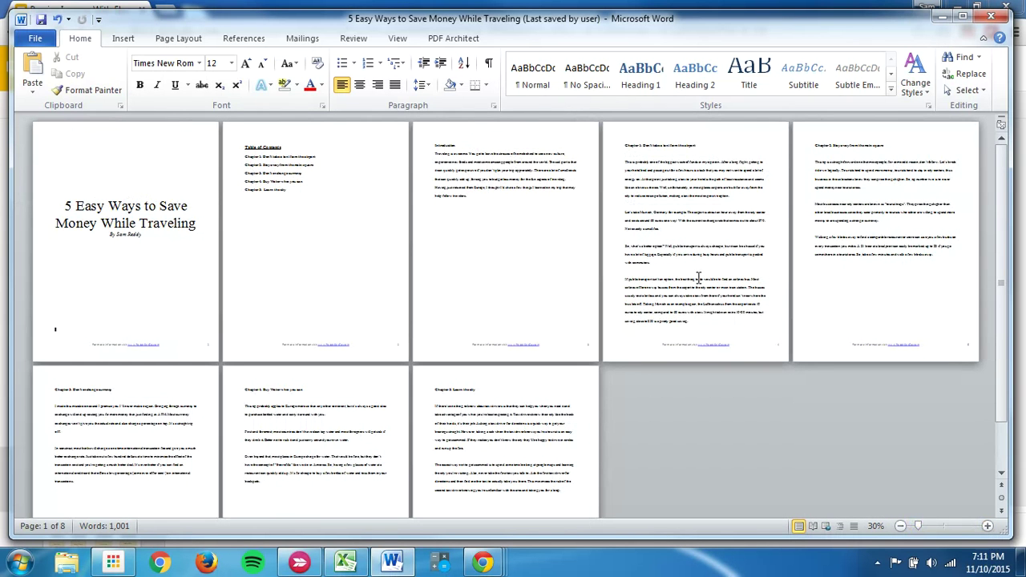
Look through the file types offered for saving a copy of the ebook, including PDF, and leave without saving.
left_click(38, 40)
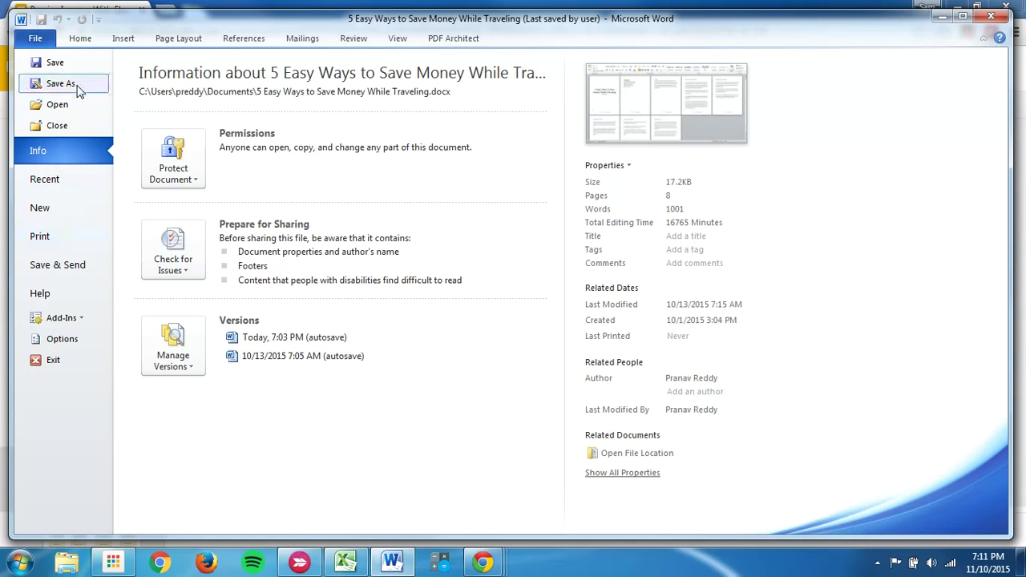
key("Escape")
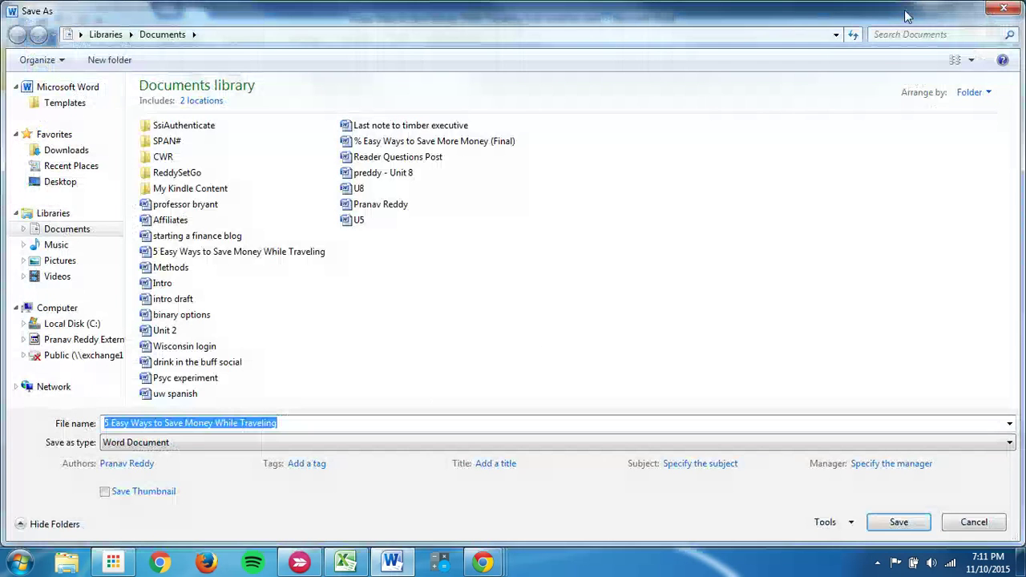
left_click(135, 442)
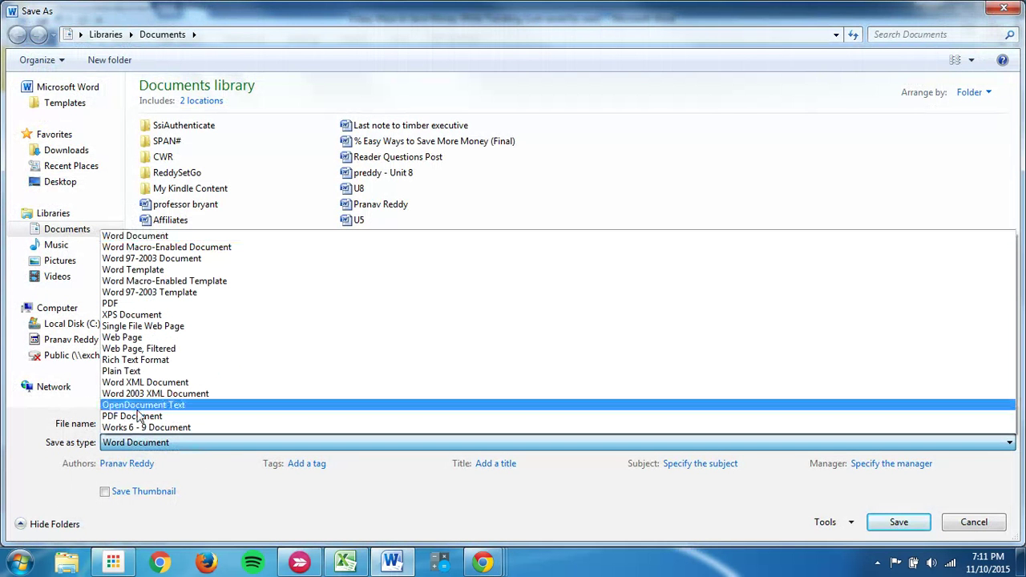
left_click(994, 13)
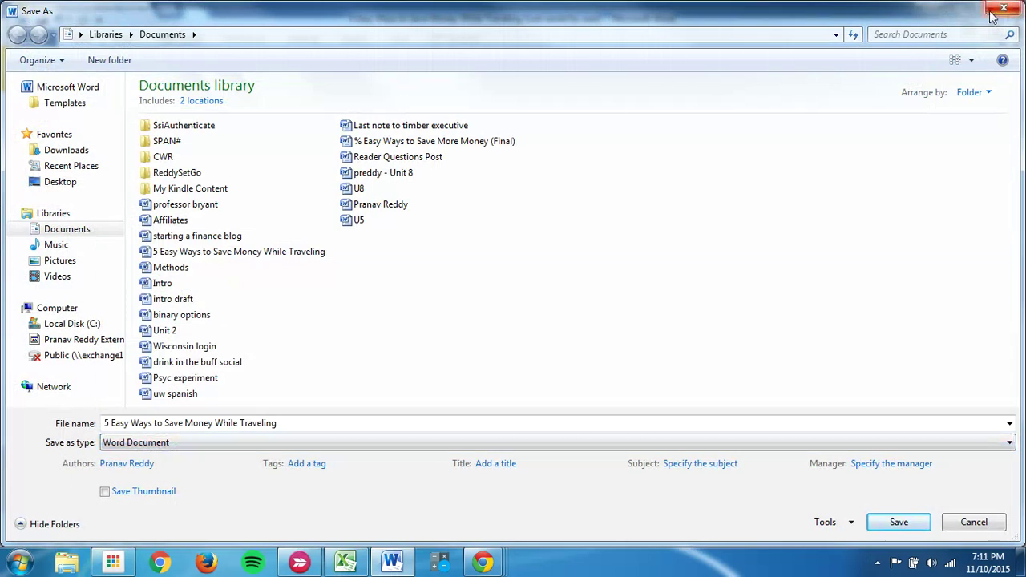
left_click(1001, 13)
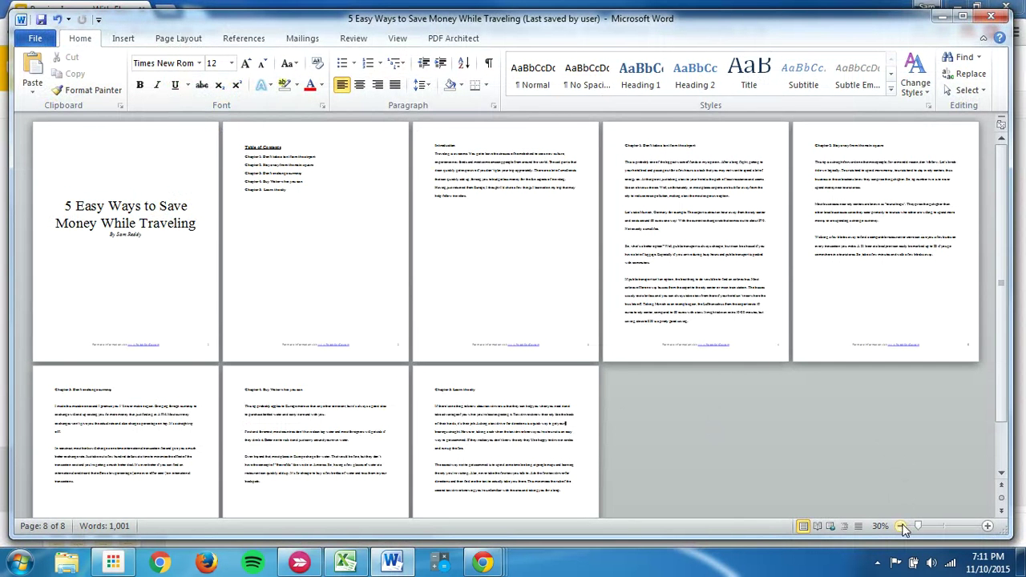
Check the footers on the last chapters and the title and table of contents pages at 70% zoom.
left_click(987, 526)
left_click(987, 525)
left_click(988, 526)
left_click(987, 526)
scroll(716, 343, "up", 10)
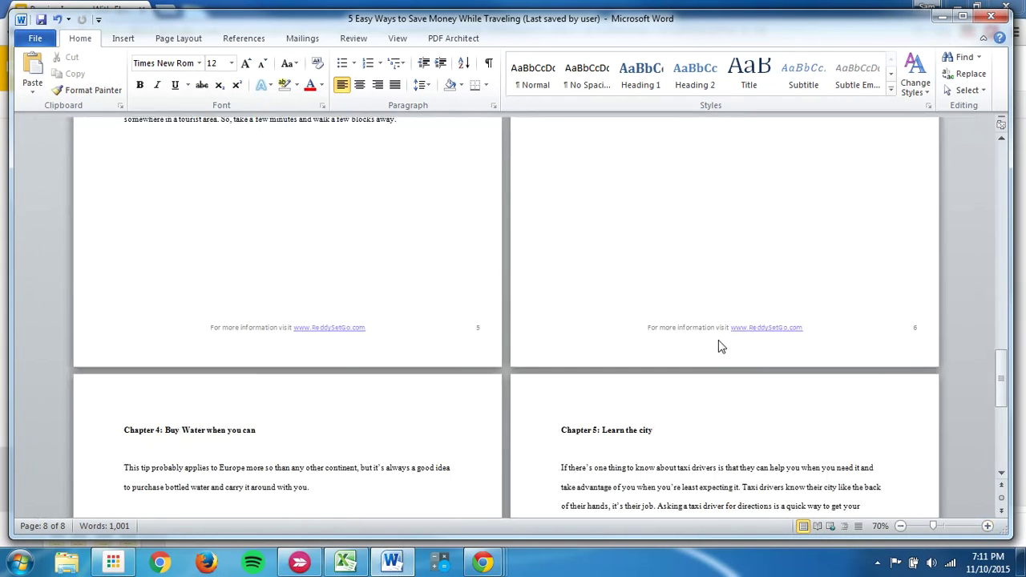
left_click_drag(1006, 368, 1003, 192)
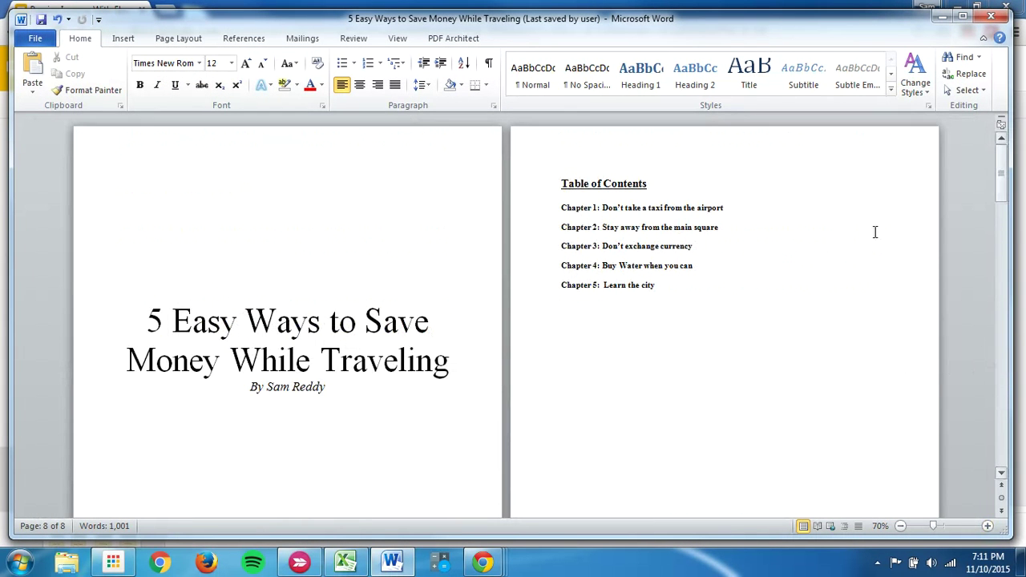
Move the Word window aside, switch to the browser window holding the Kindle cover drawing and show the Fiverr ebook cover search results.
left_click_drag(603, 24, 1025, 108)
left_click(260, 49)
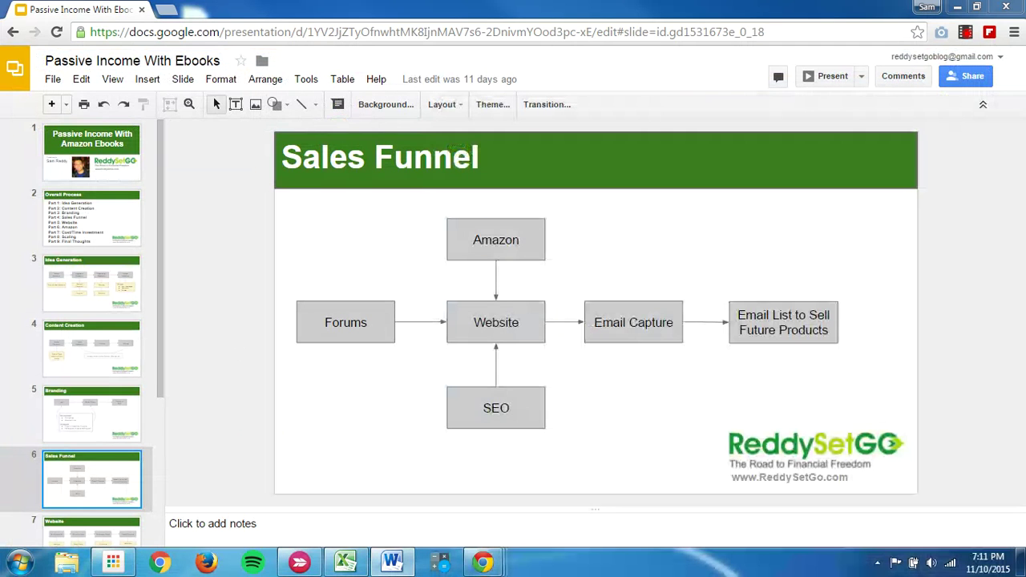
key("alt+Tab")
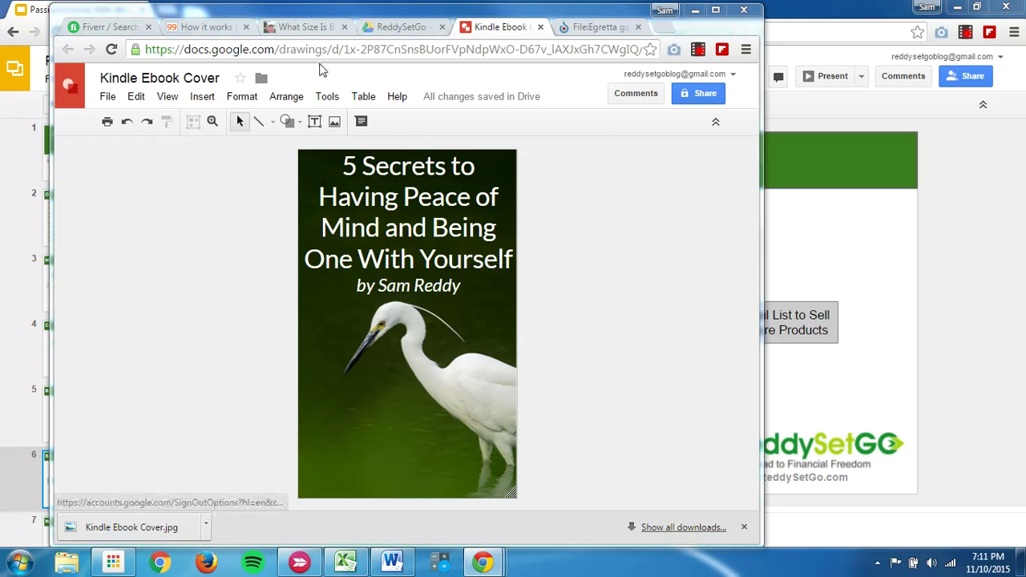
left_click(102, 31)
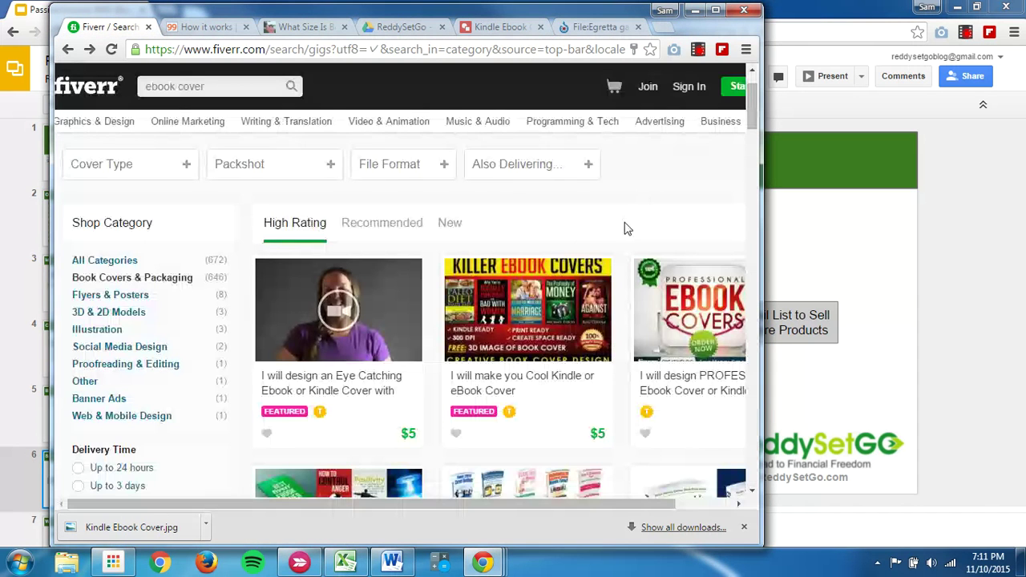